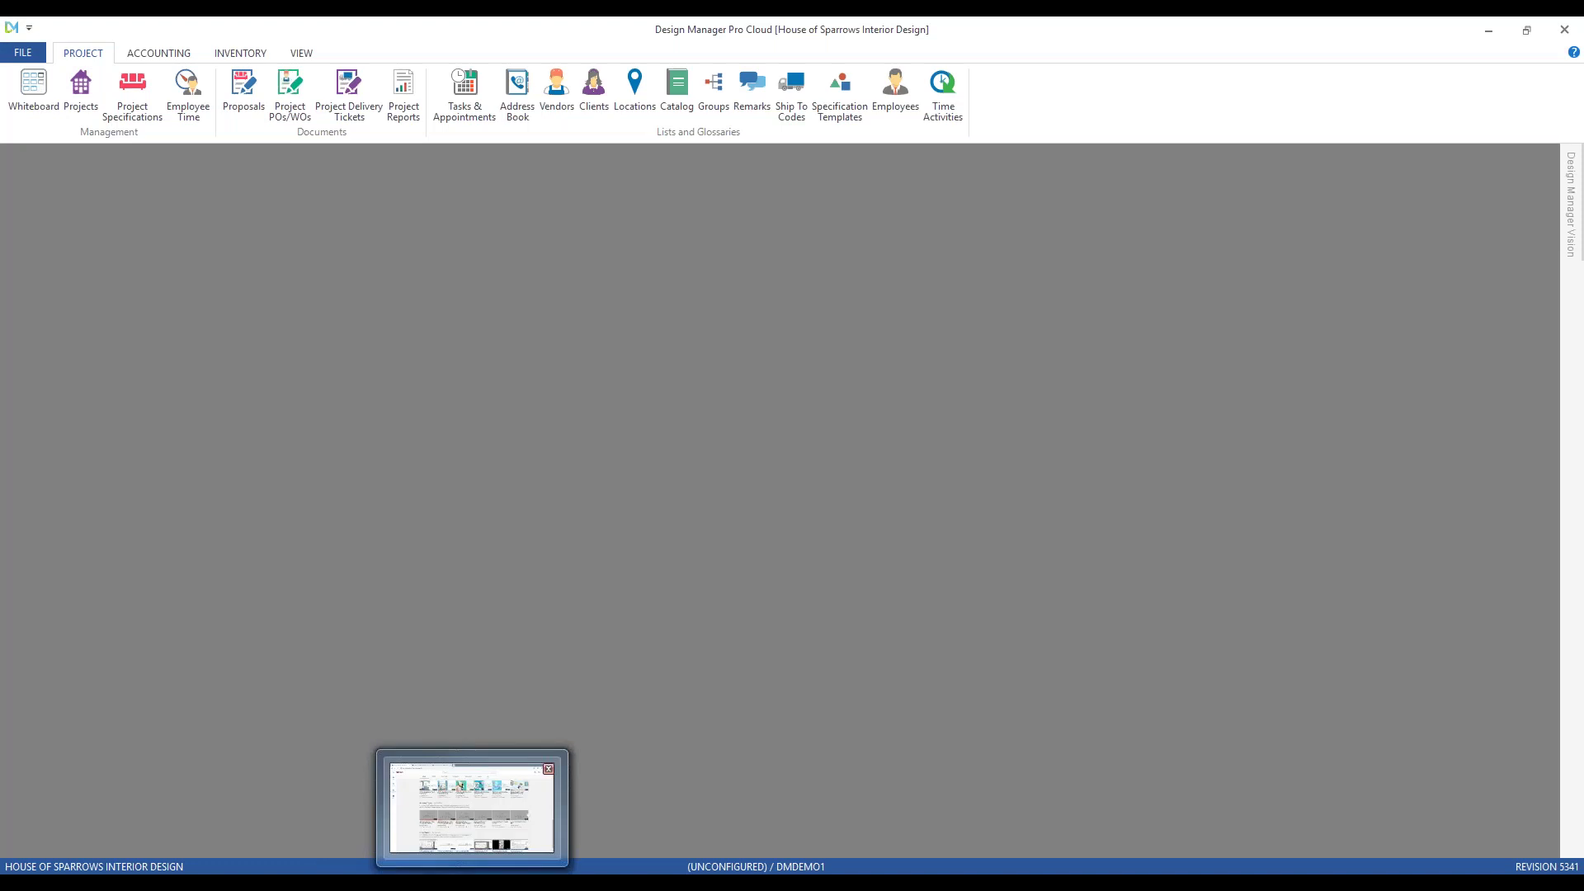
- Switch to the browser and look through the Design Manager YouTube channel's Quick Start, Tutorials, Project Management and Accounting course sections
scroll(152, 274, up, 15)
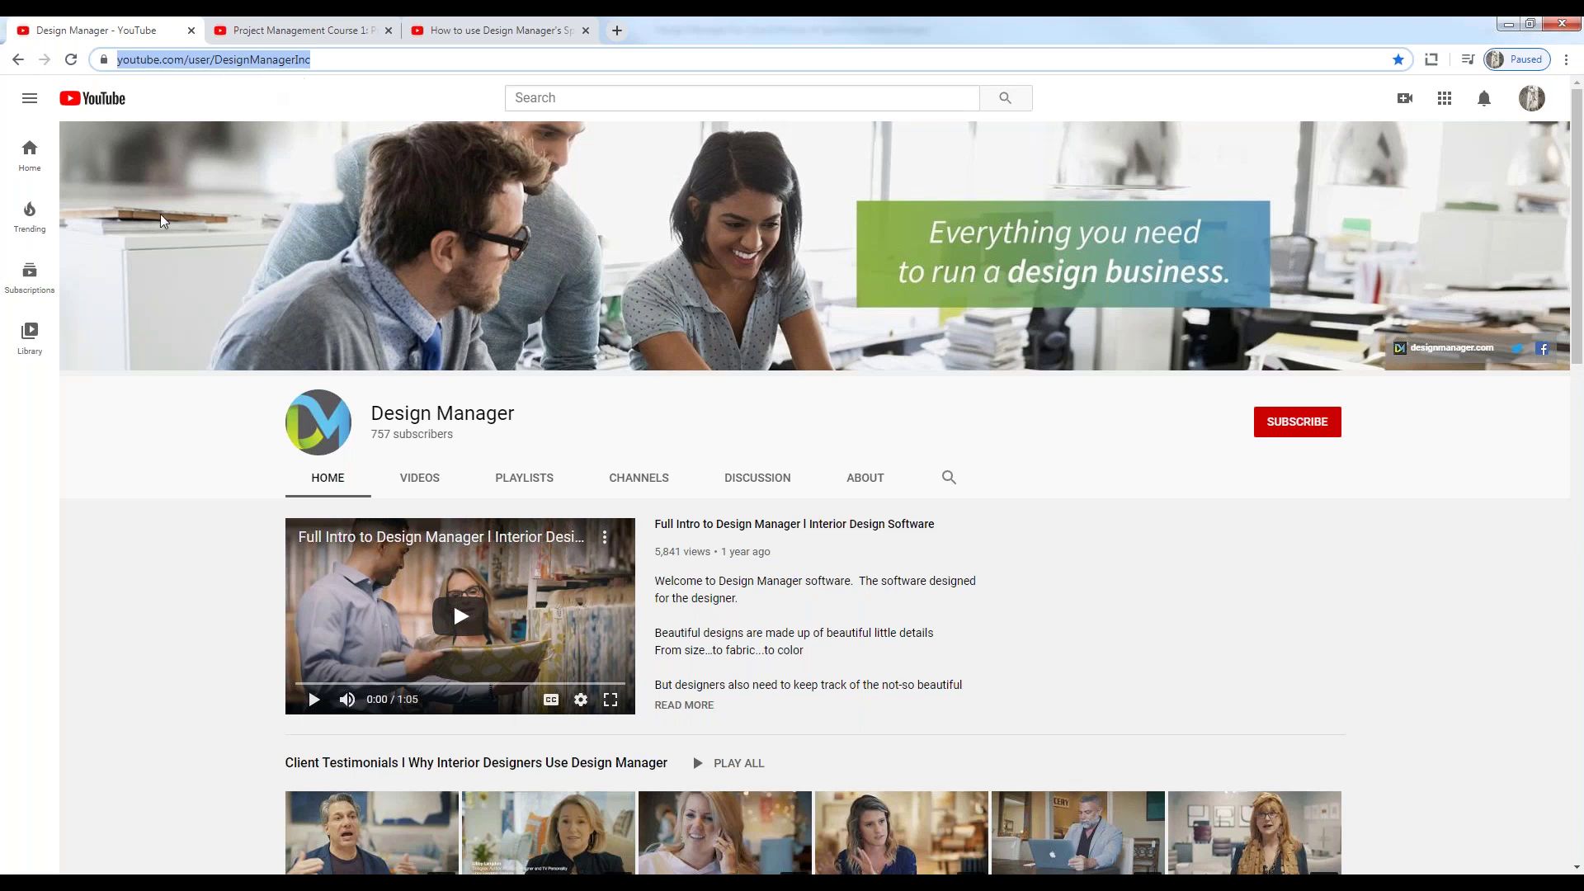
scroll(190, 522, down, 7)
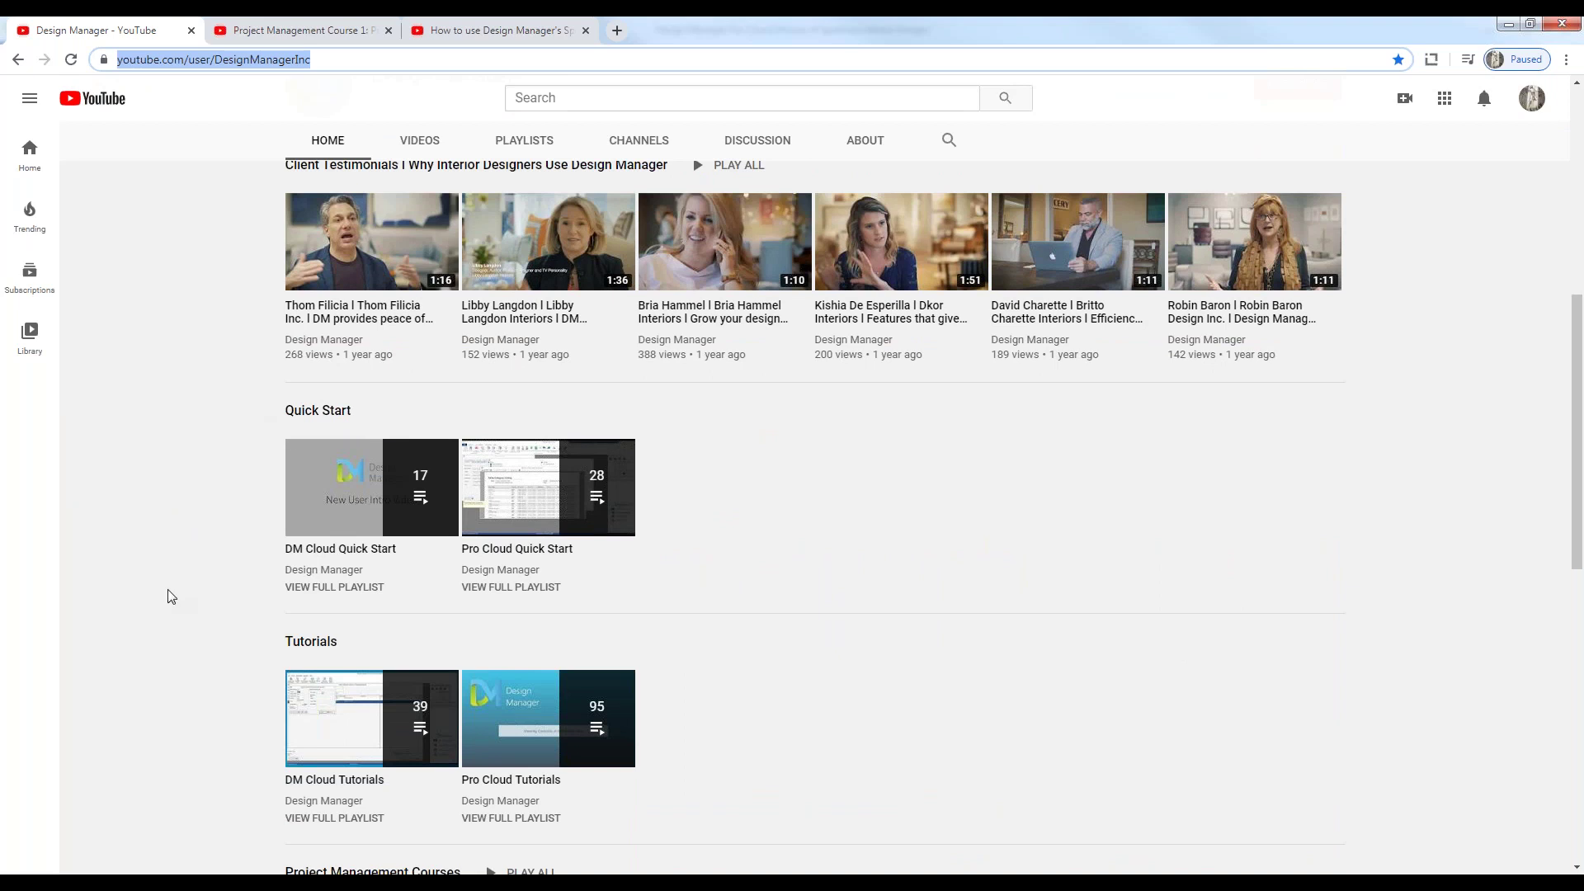
scroll(170, 595, down, 2)
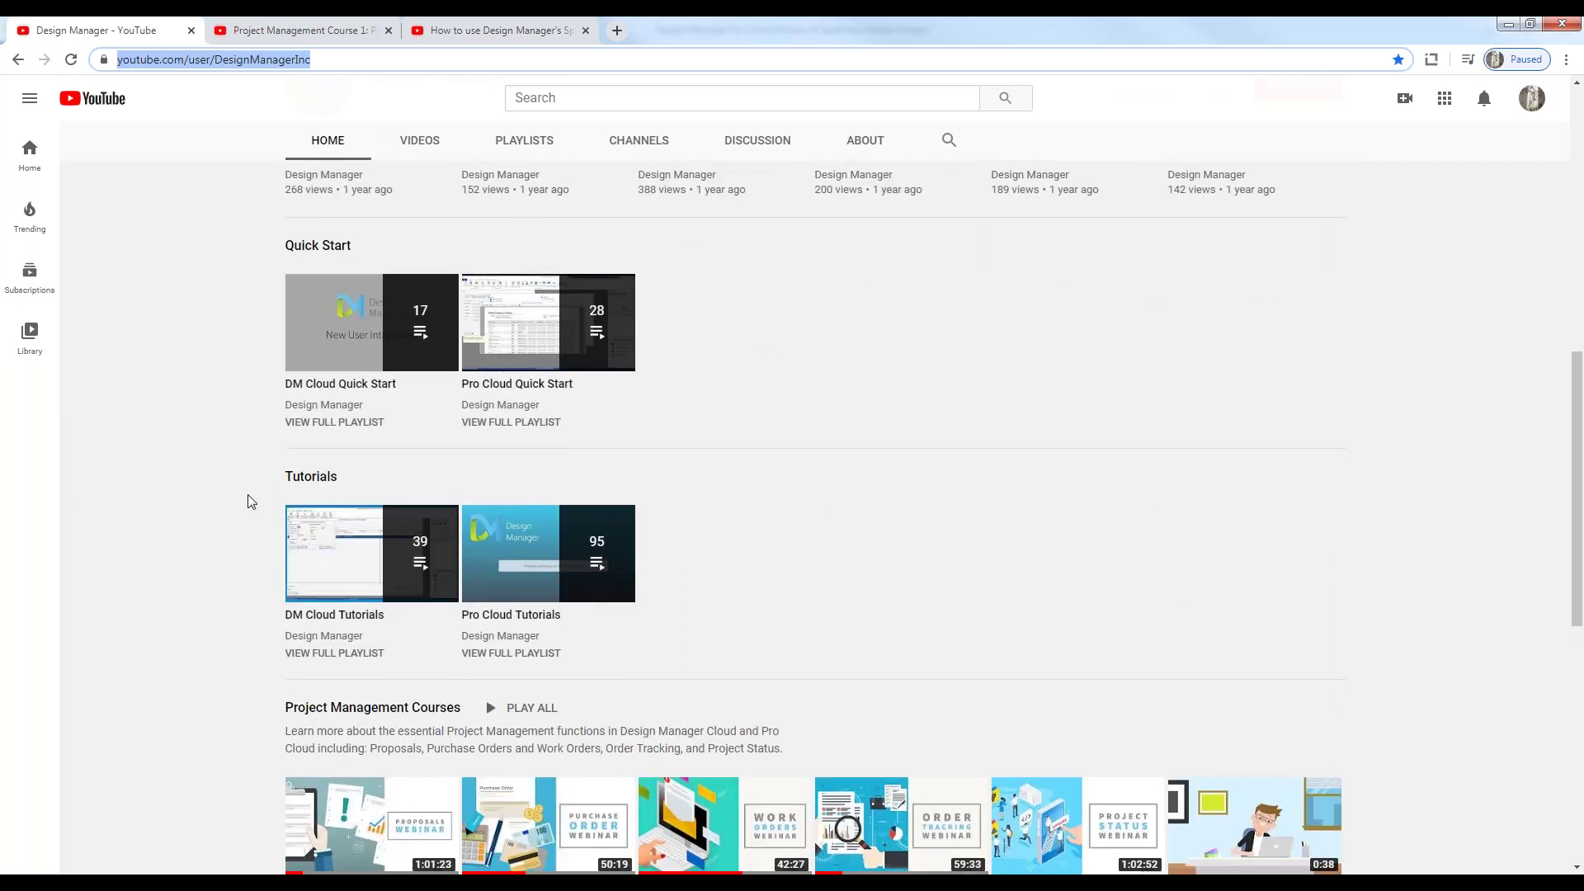
scroll(173, 492, down, 4)
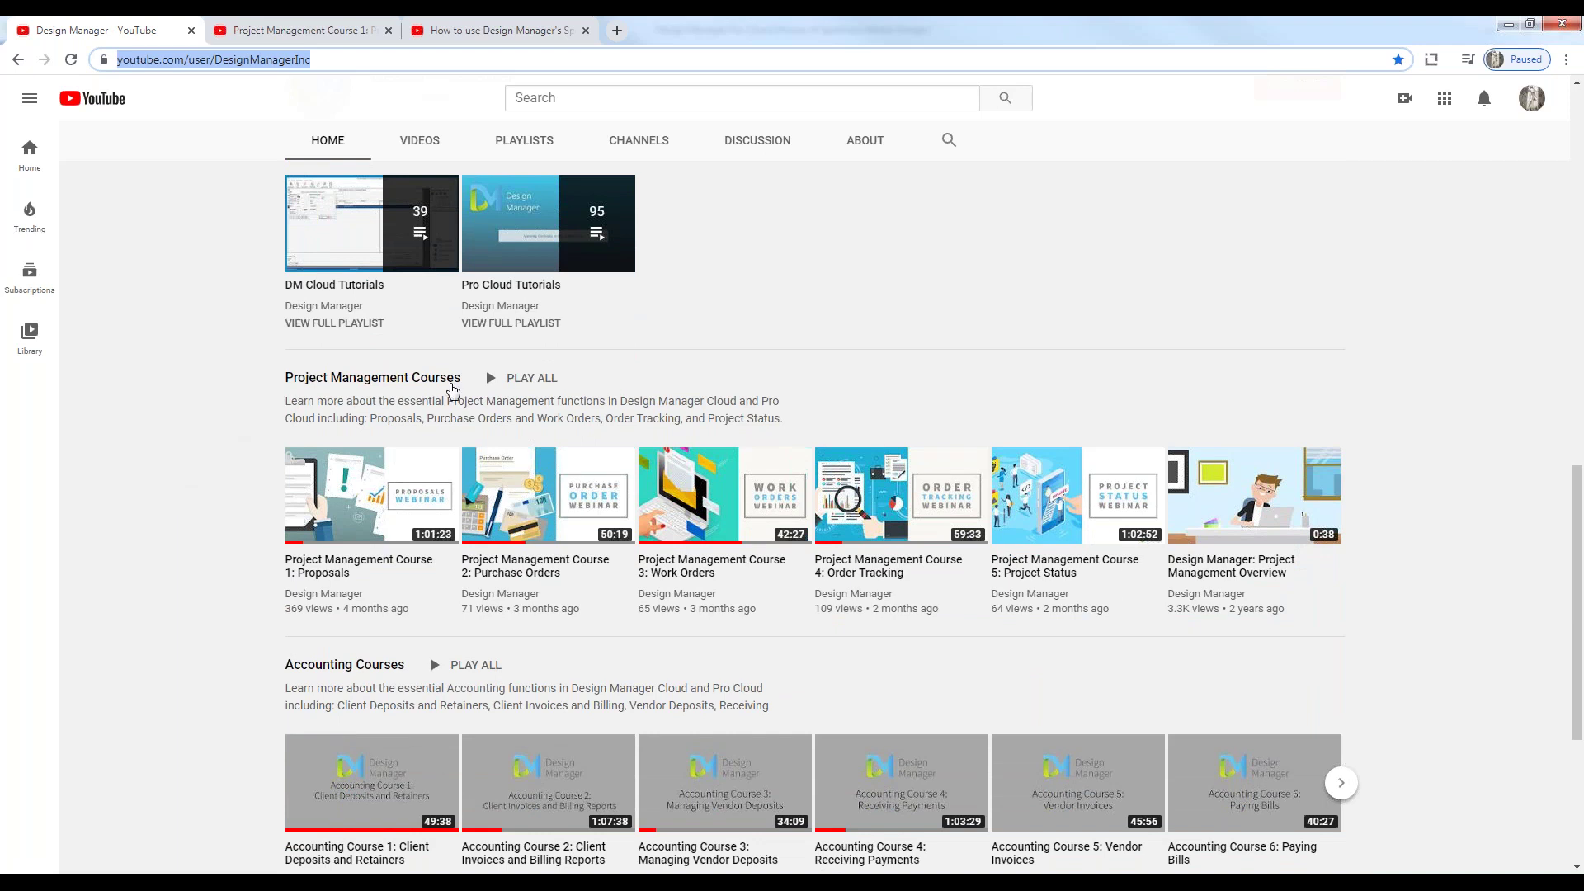
scroll(208, 520, down, 2)
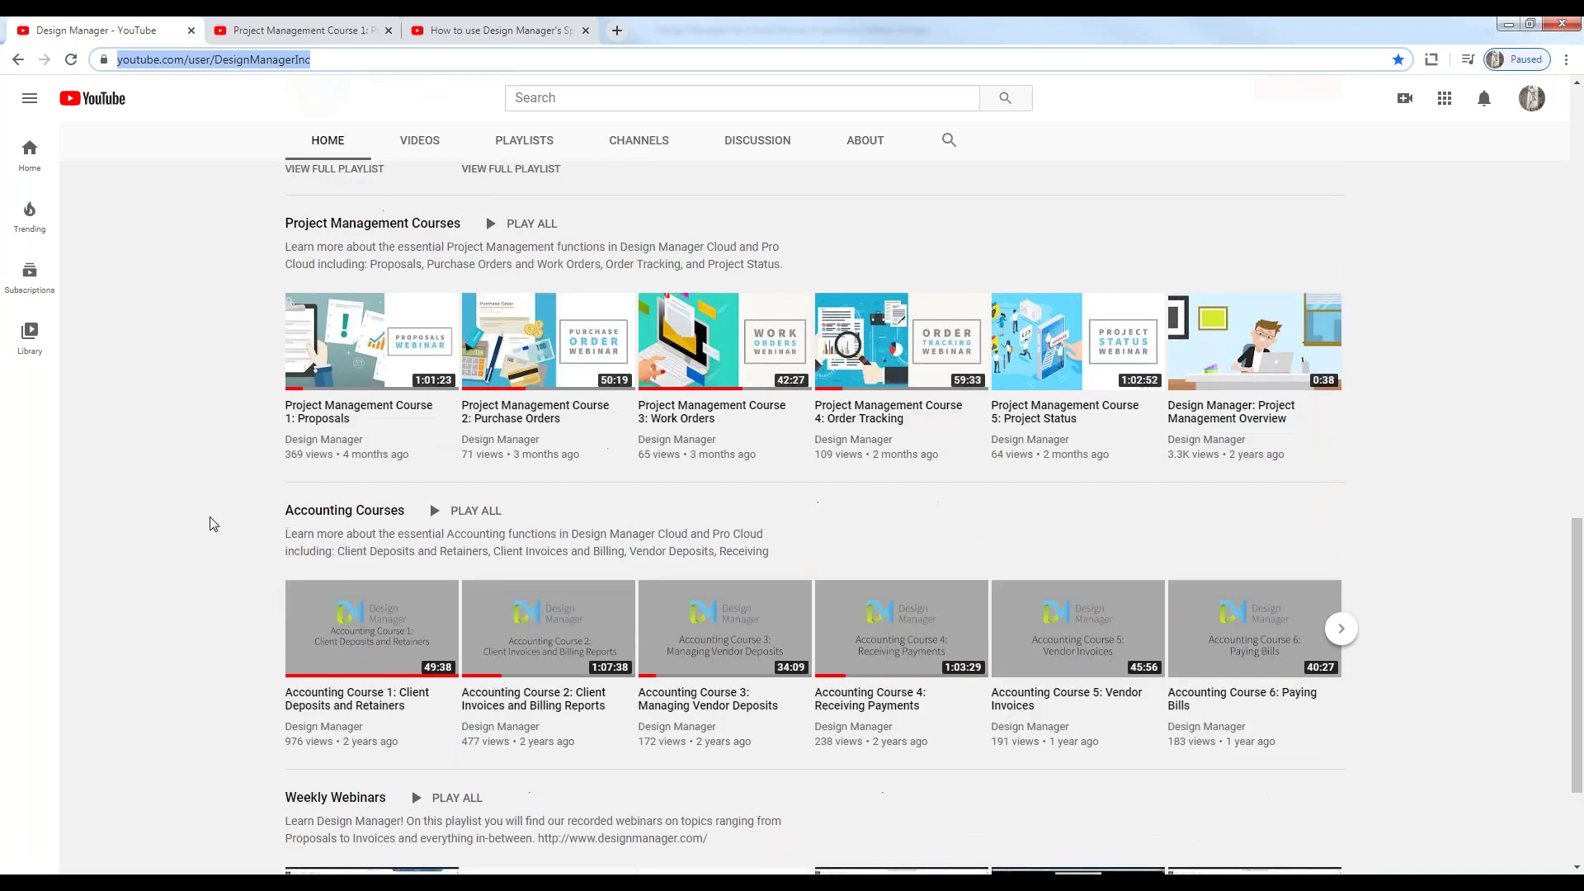
scroll(211, 615, down, 2)
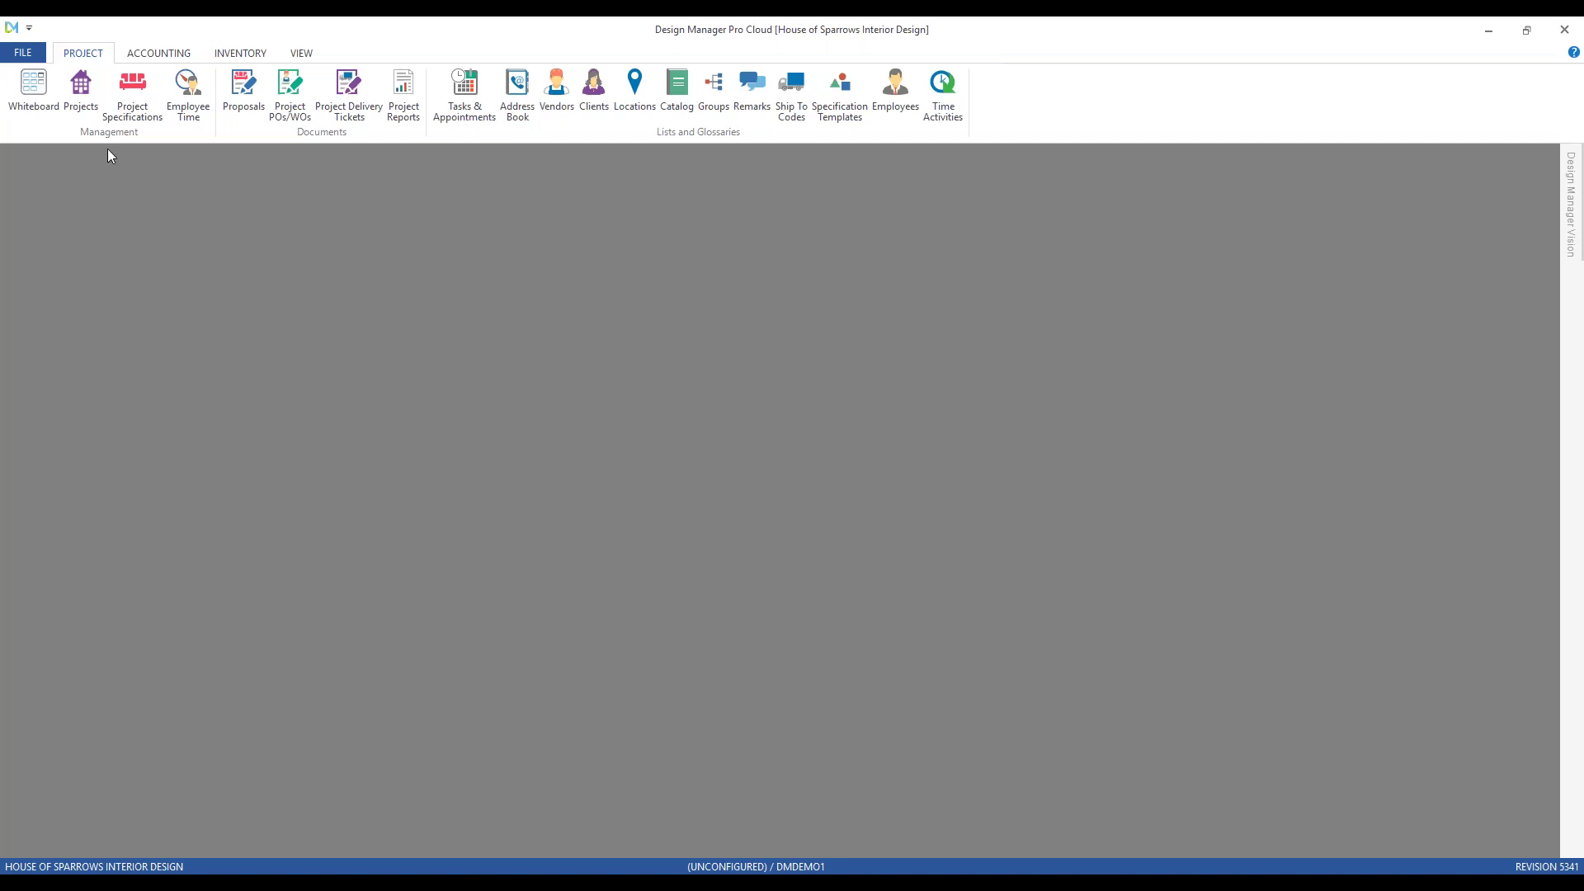
- Turn off Item Groups in the general options of the company's advanced settings and save the company information
click(29, 54)
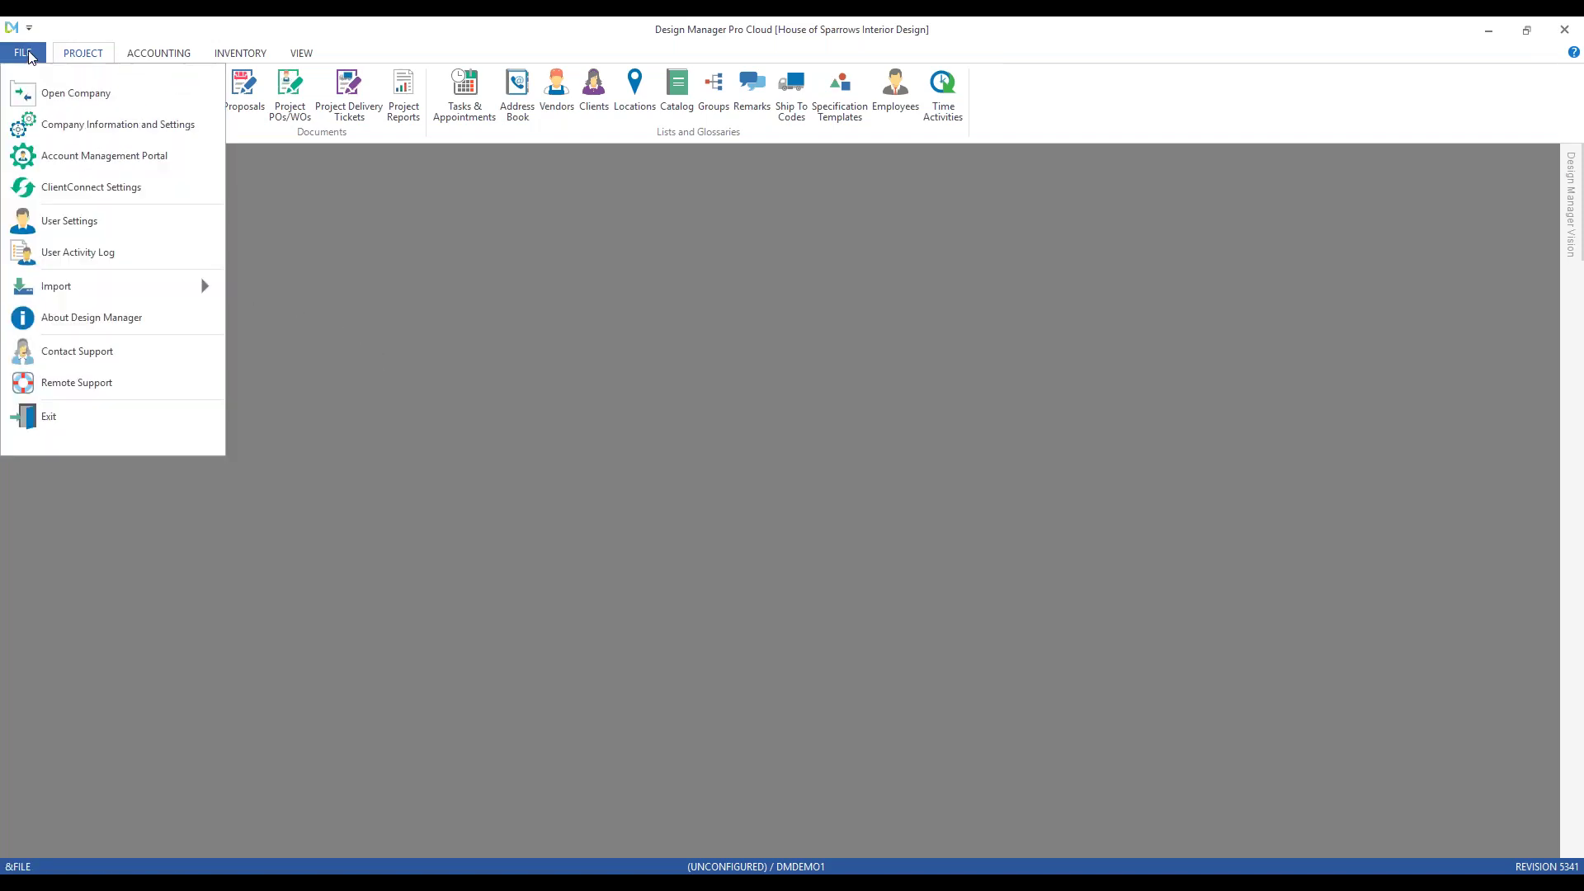
click(117, 125)
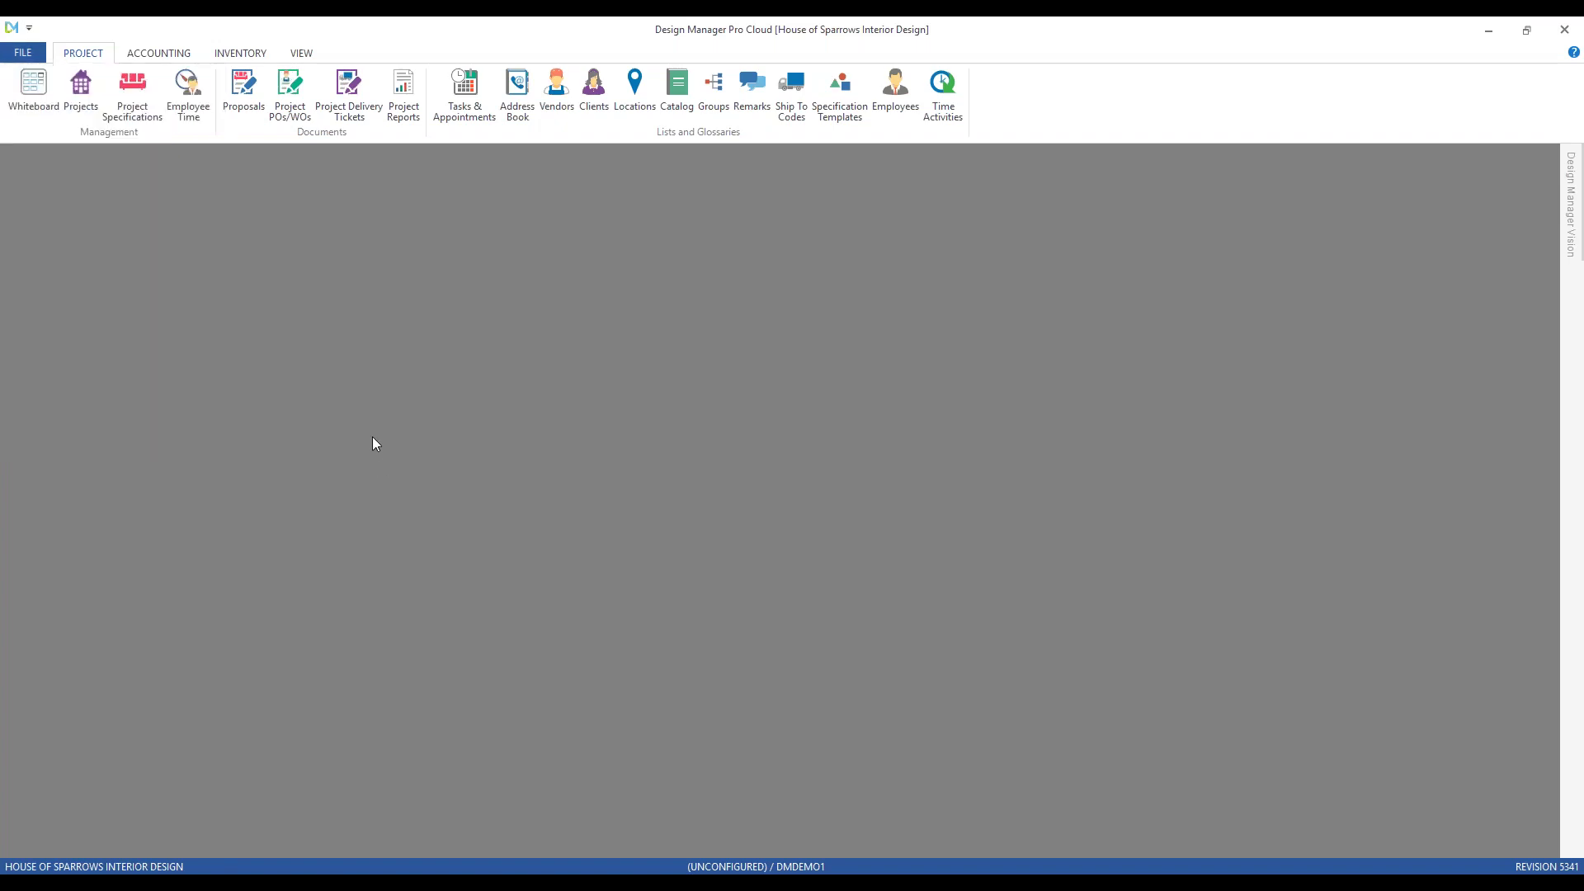
drag(432, 368, 244, 282)
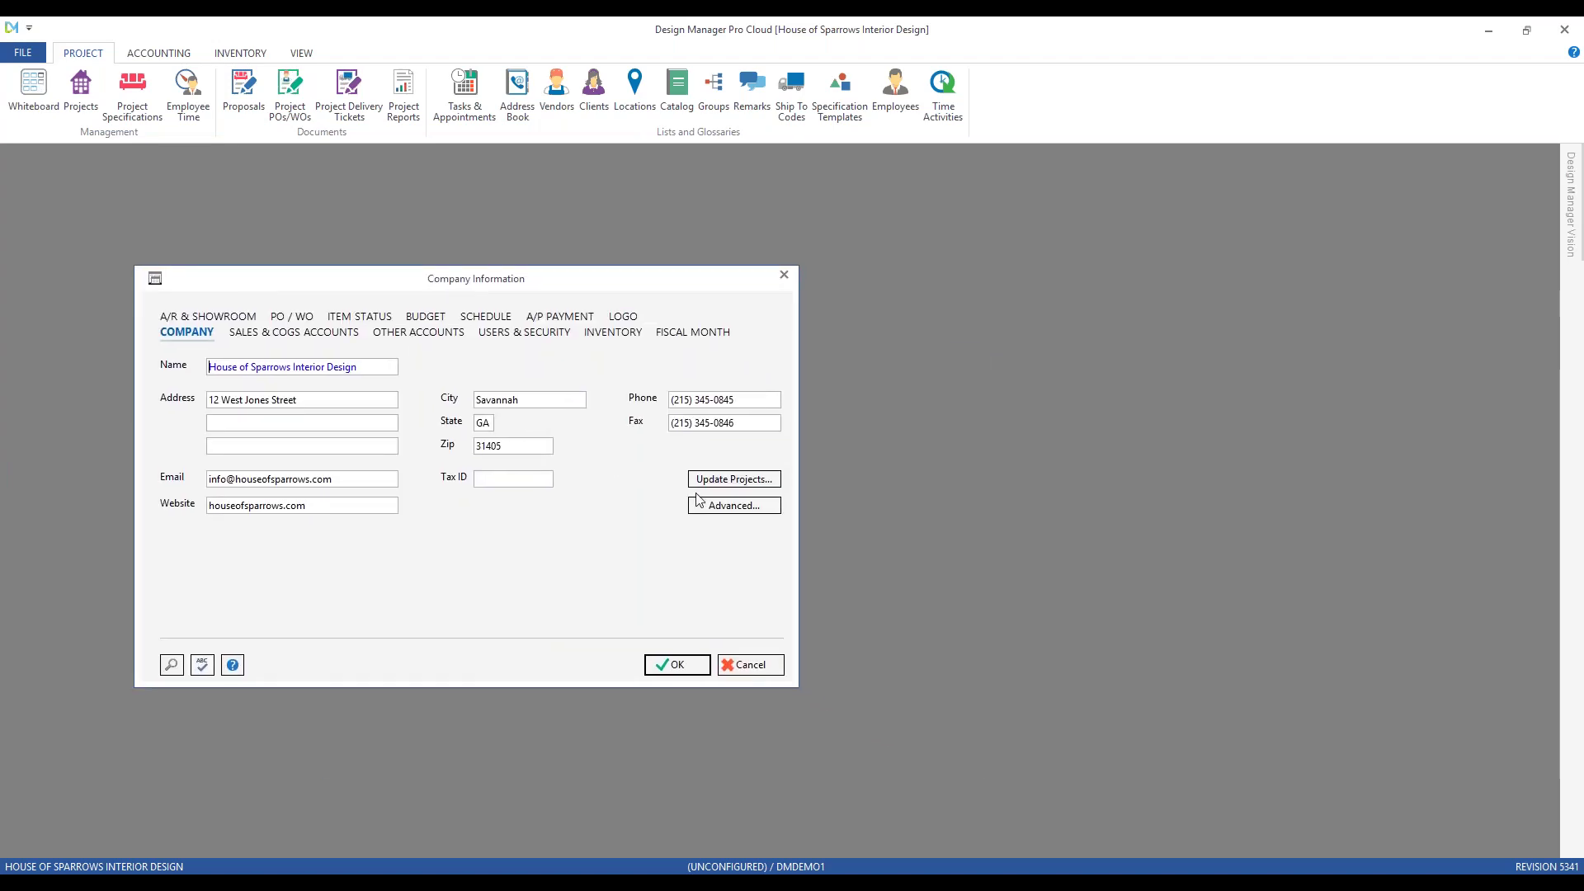
click(723, 508)
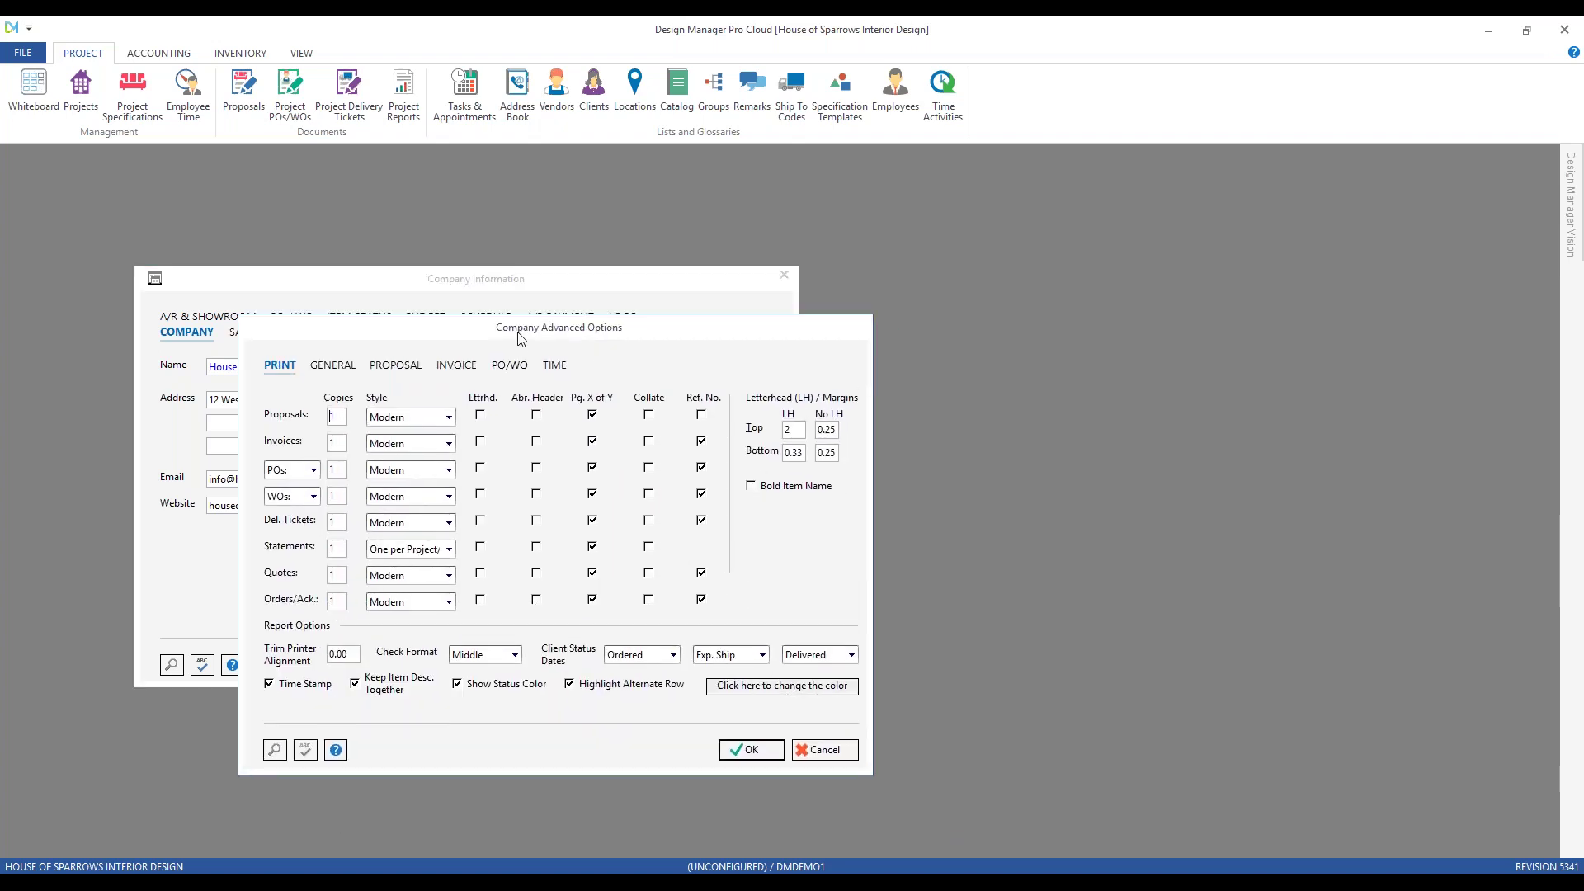
click(344, 368)
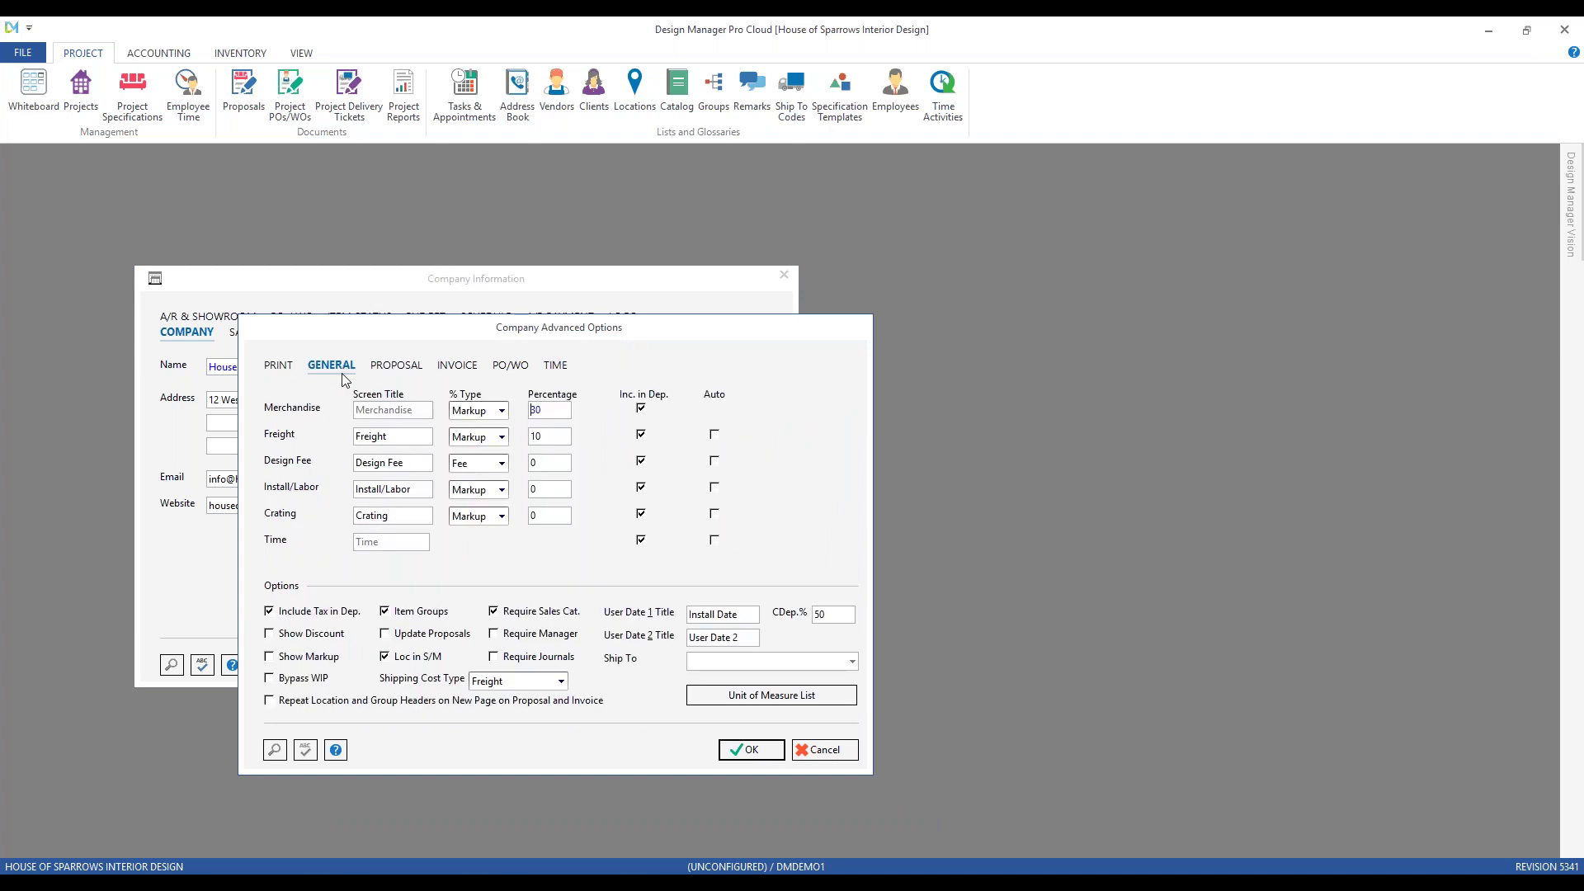
click(430, 615)
click(768, 755)
click(696, 672)
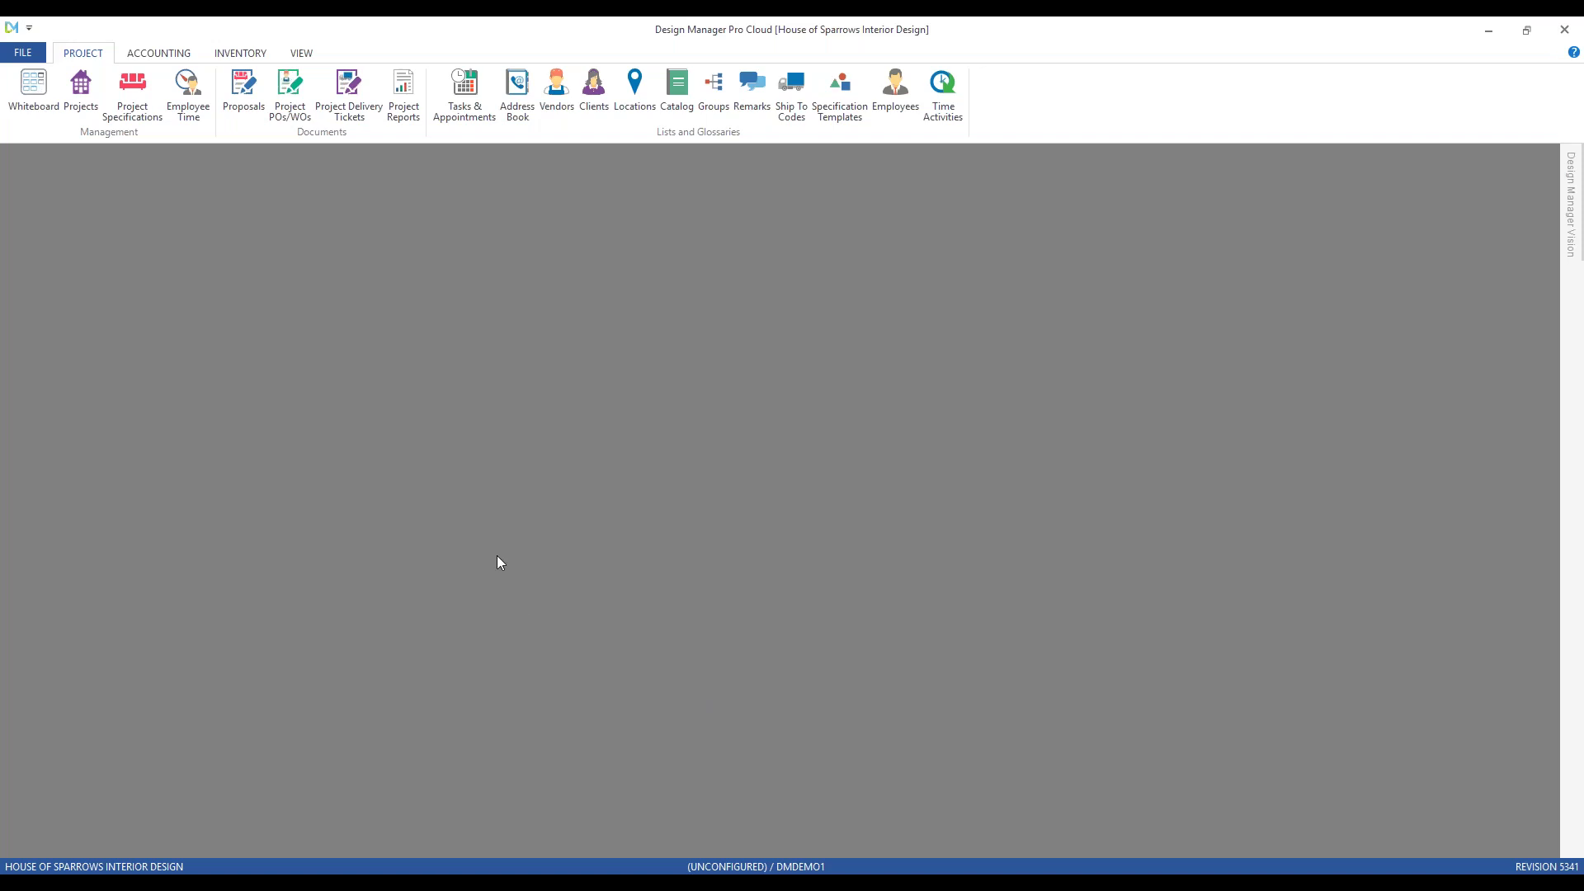
- Open the project specifications for Timeless Town House [HIL01] in Tree View and collapse the Entrance Hall location
click(142, 122)
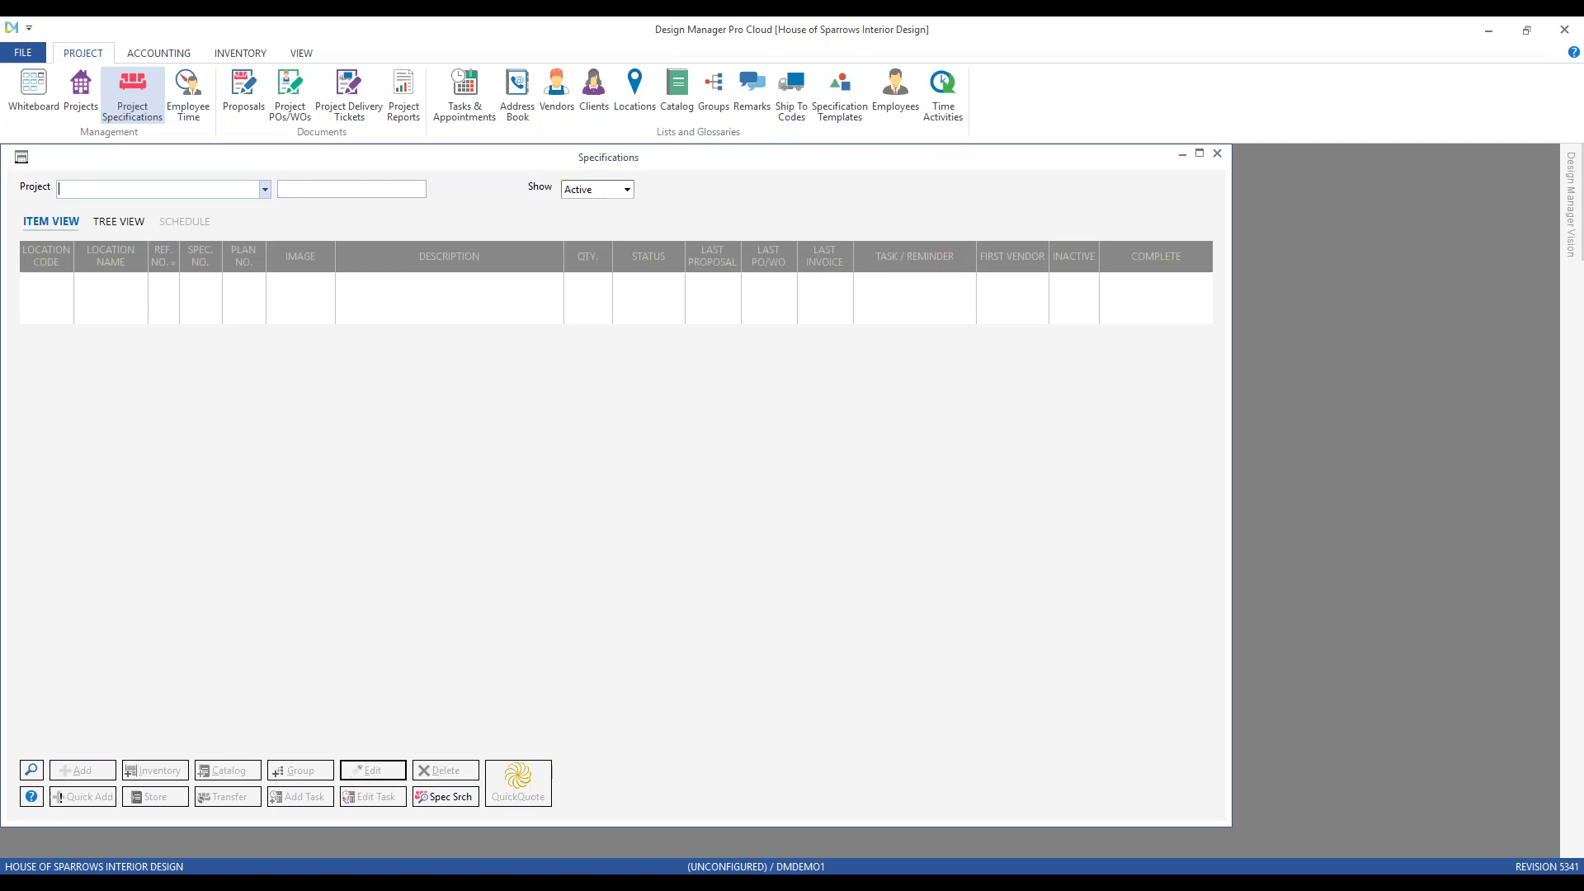
text(hil)
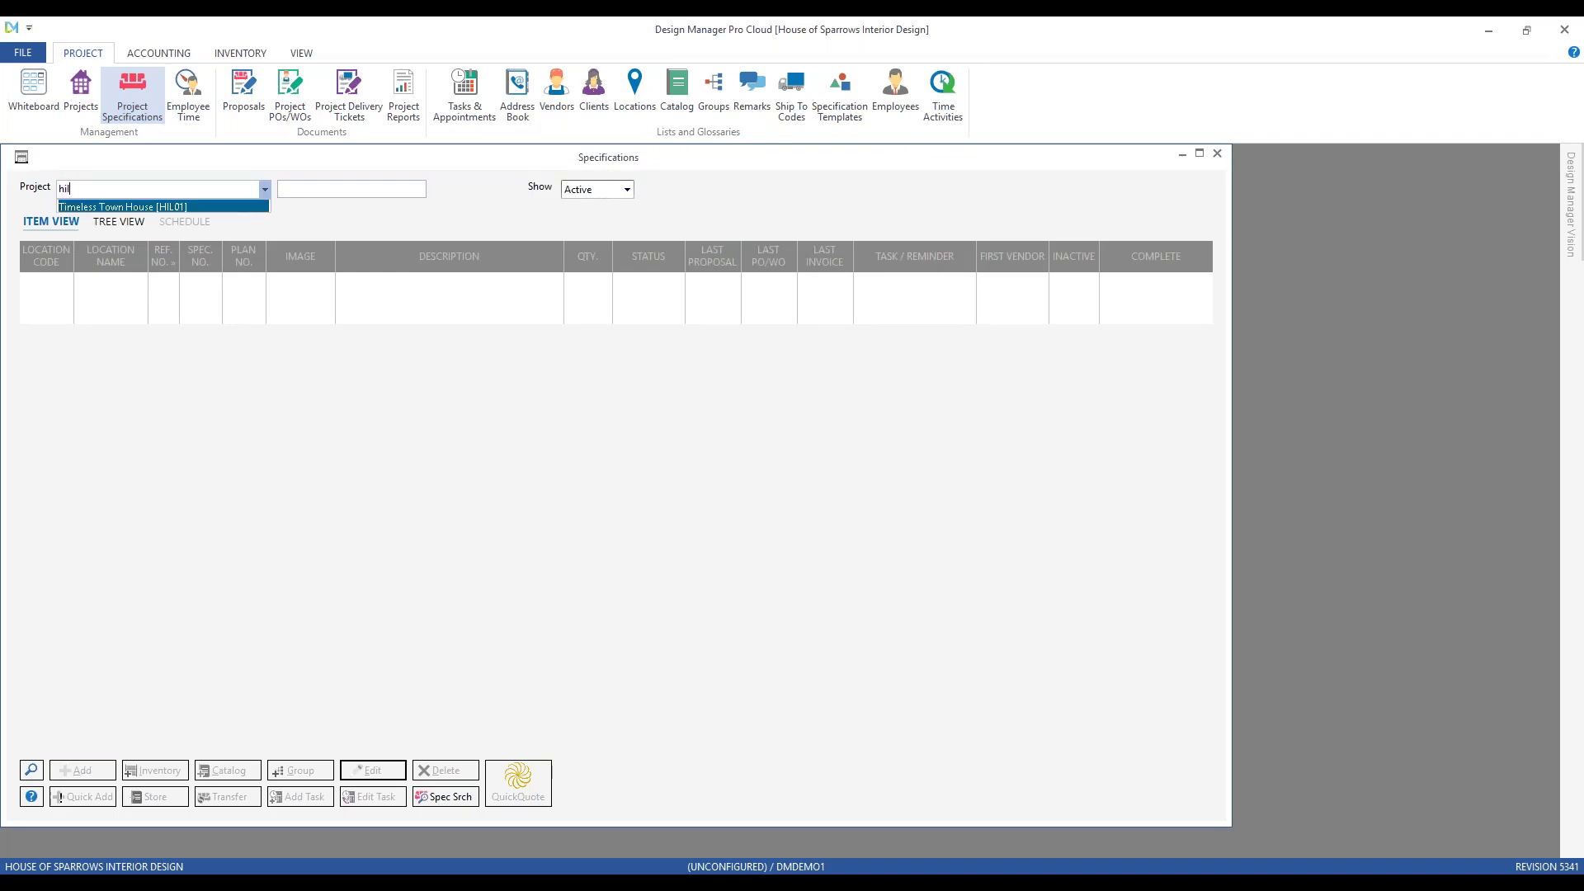
key(Return)
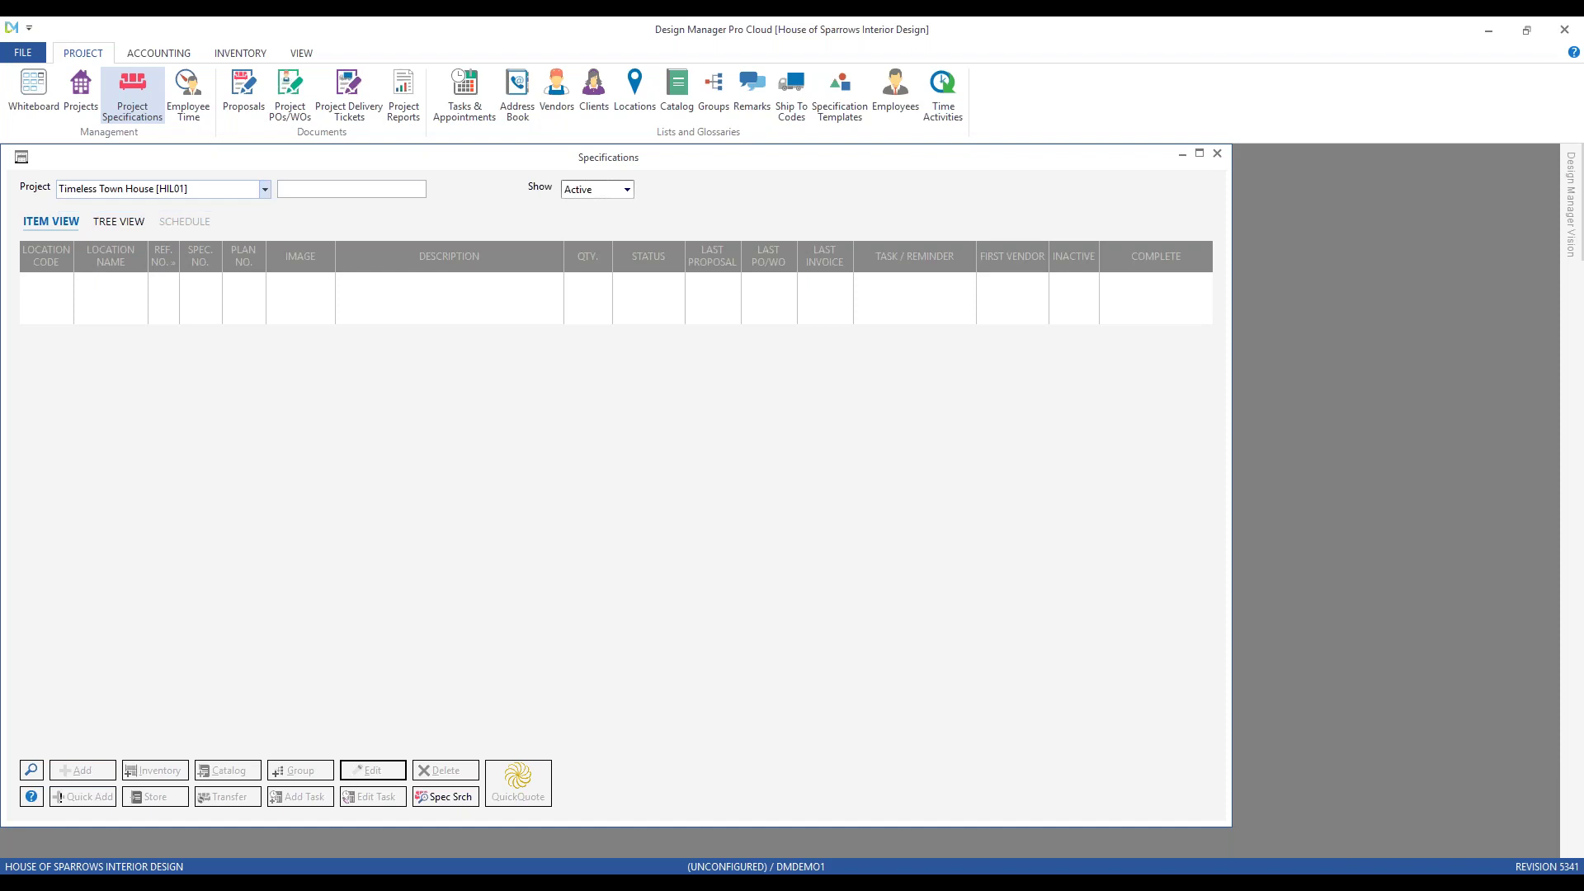
click(126, 223)
click(33, 267)
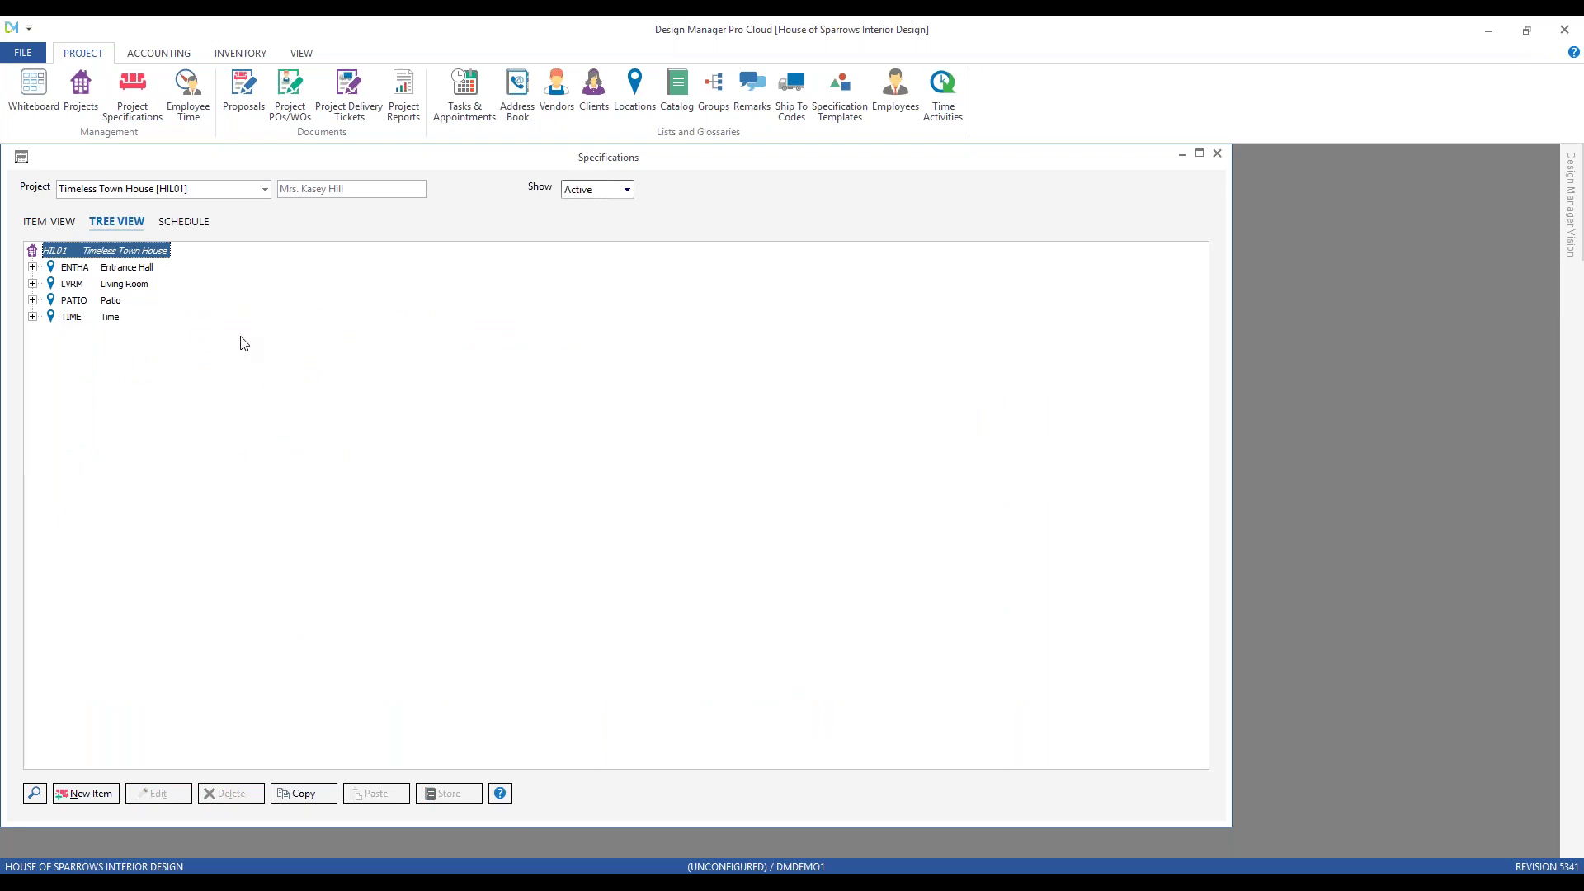
- Go through the project's Entrance Hall, Living Room, Patio and Time locations one by one in the tree
click(122, 269)
click(120, 285)
click(115, 300)
click(113, 322)
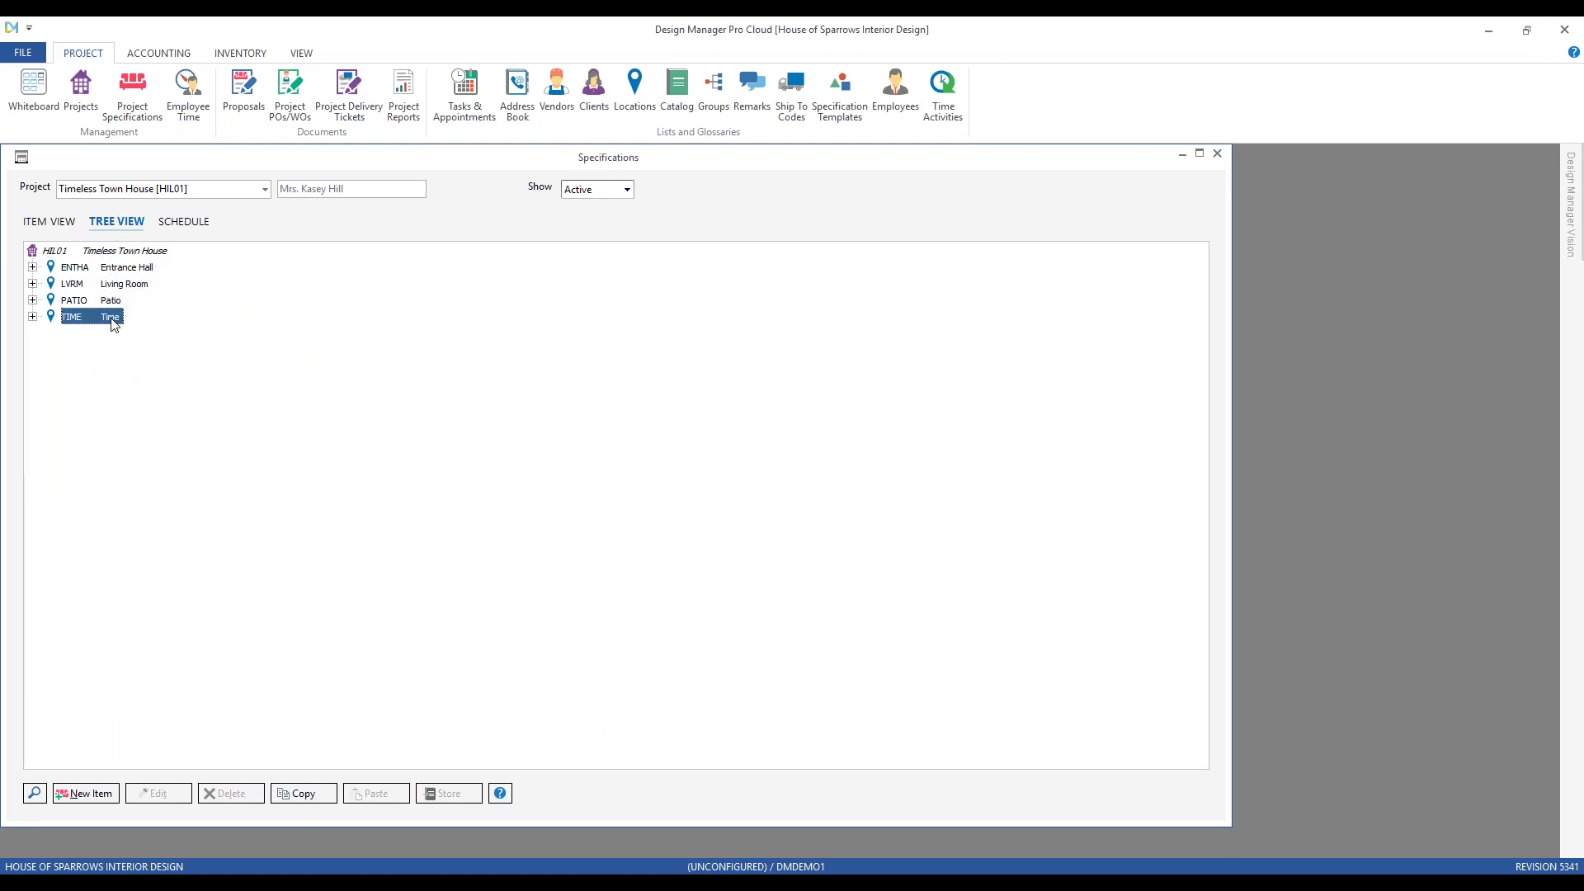
- Examine the Entrance Hall items and the Waverly Sconce's components, and close the specifications
click(32, 267)
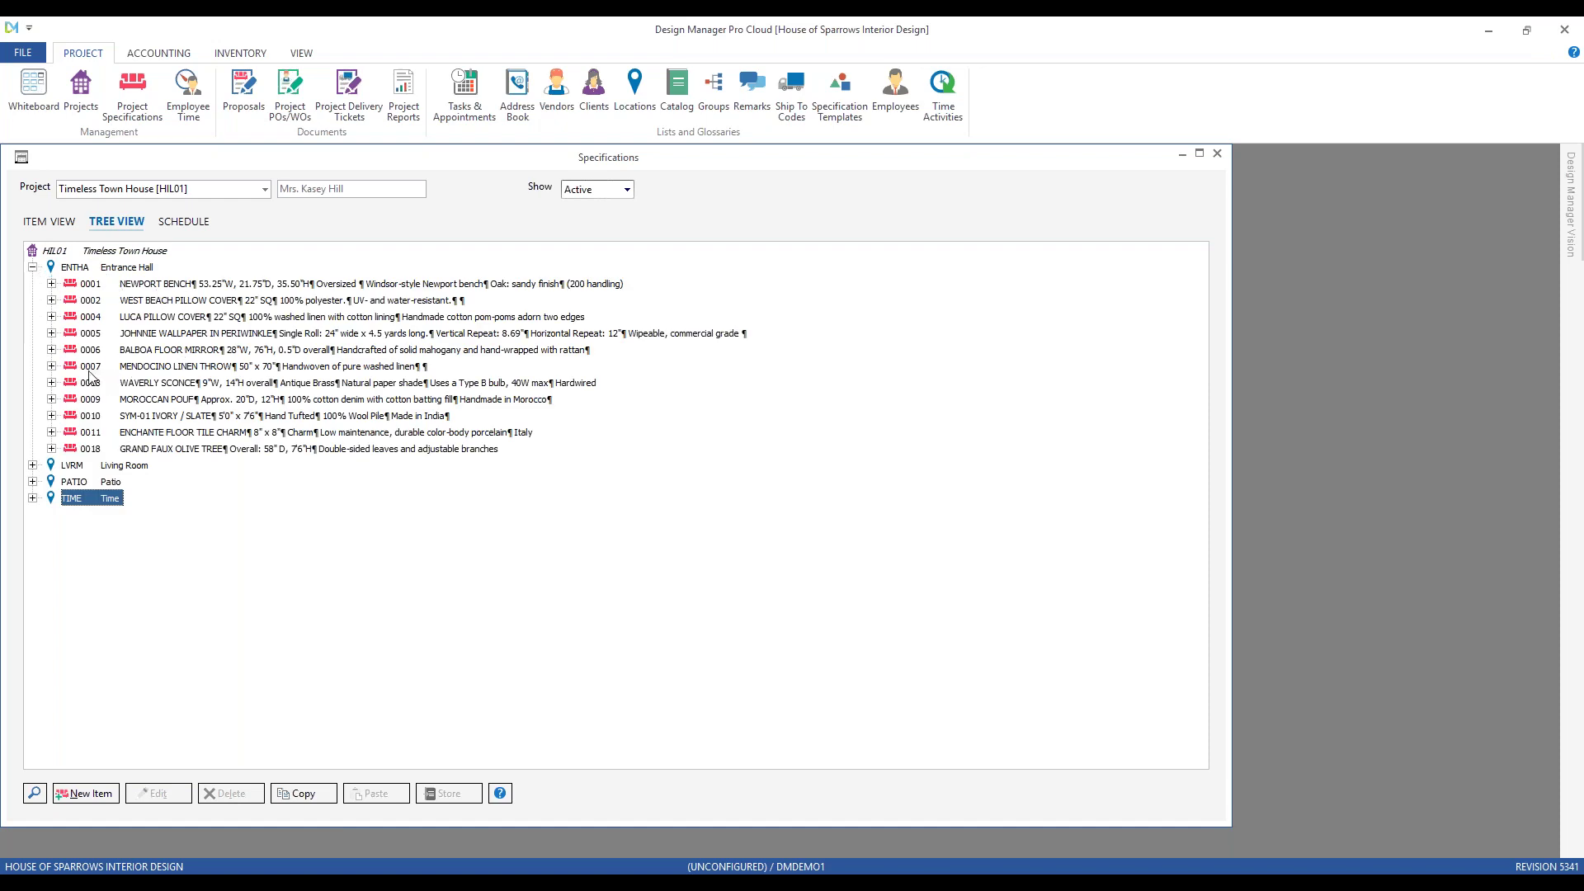
click(51, 383)
click(162, 405)
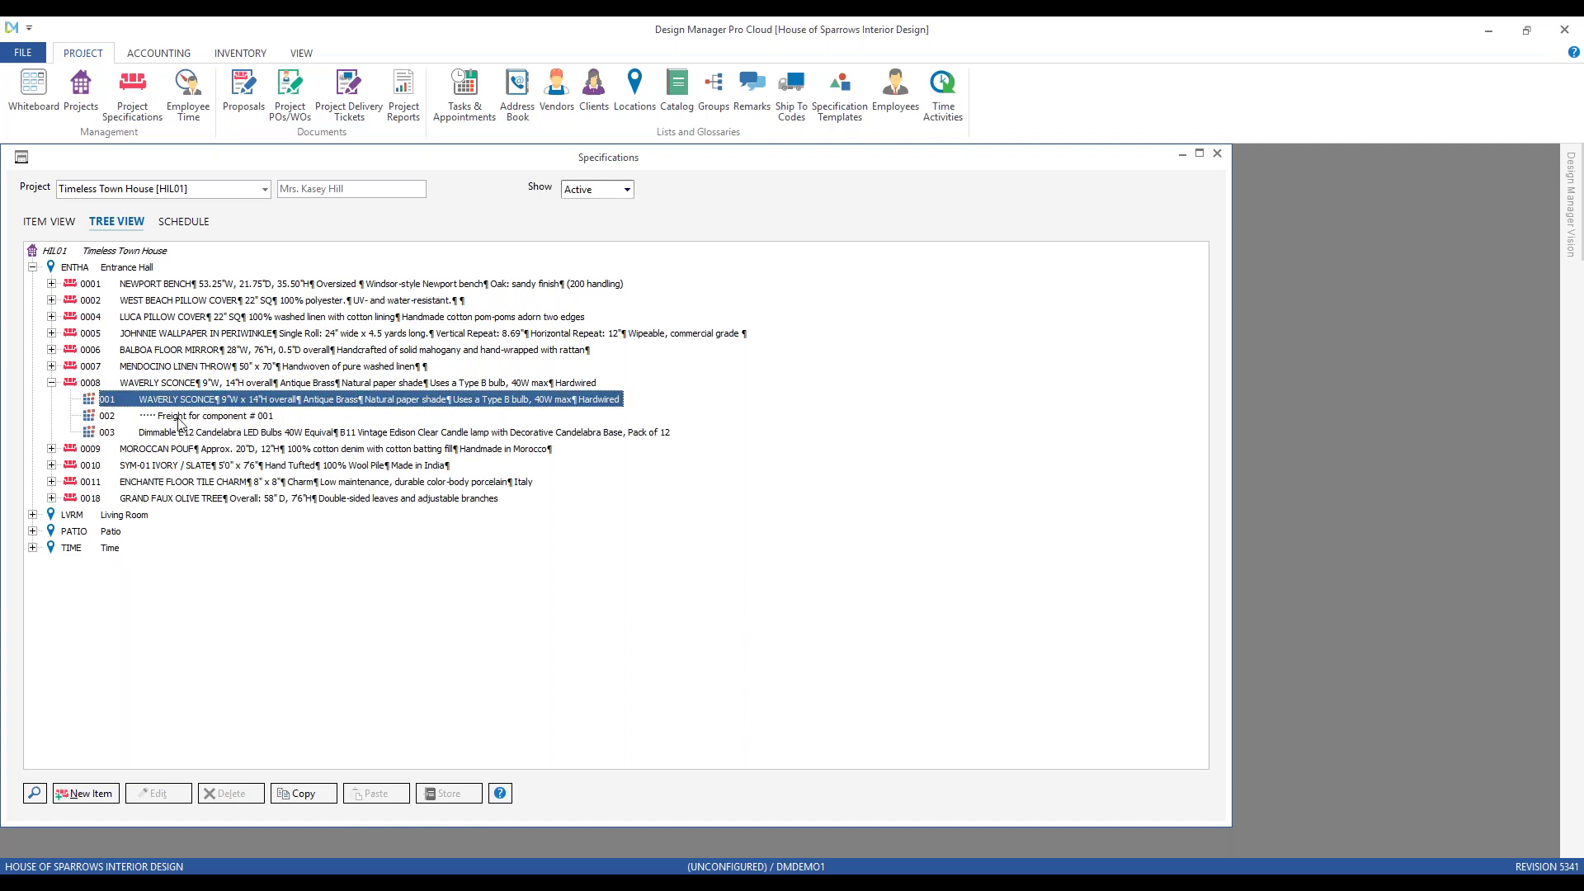
click(183, 429)
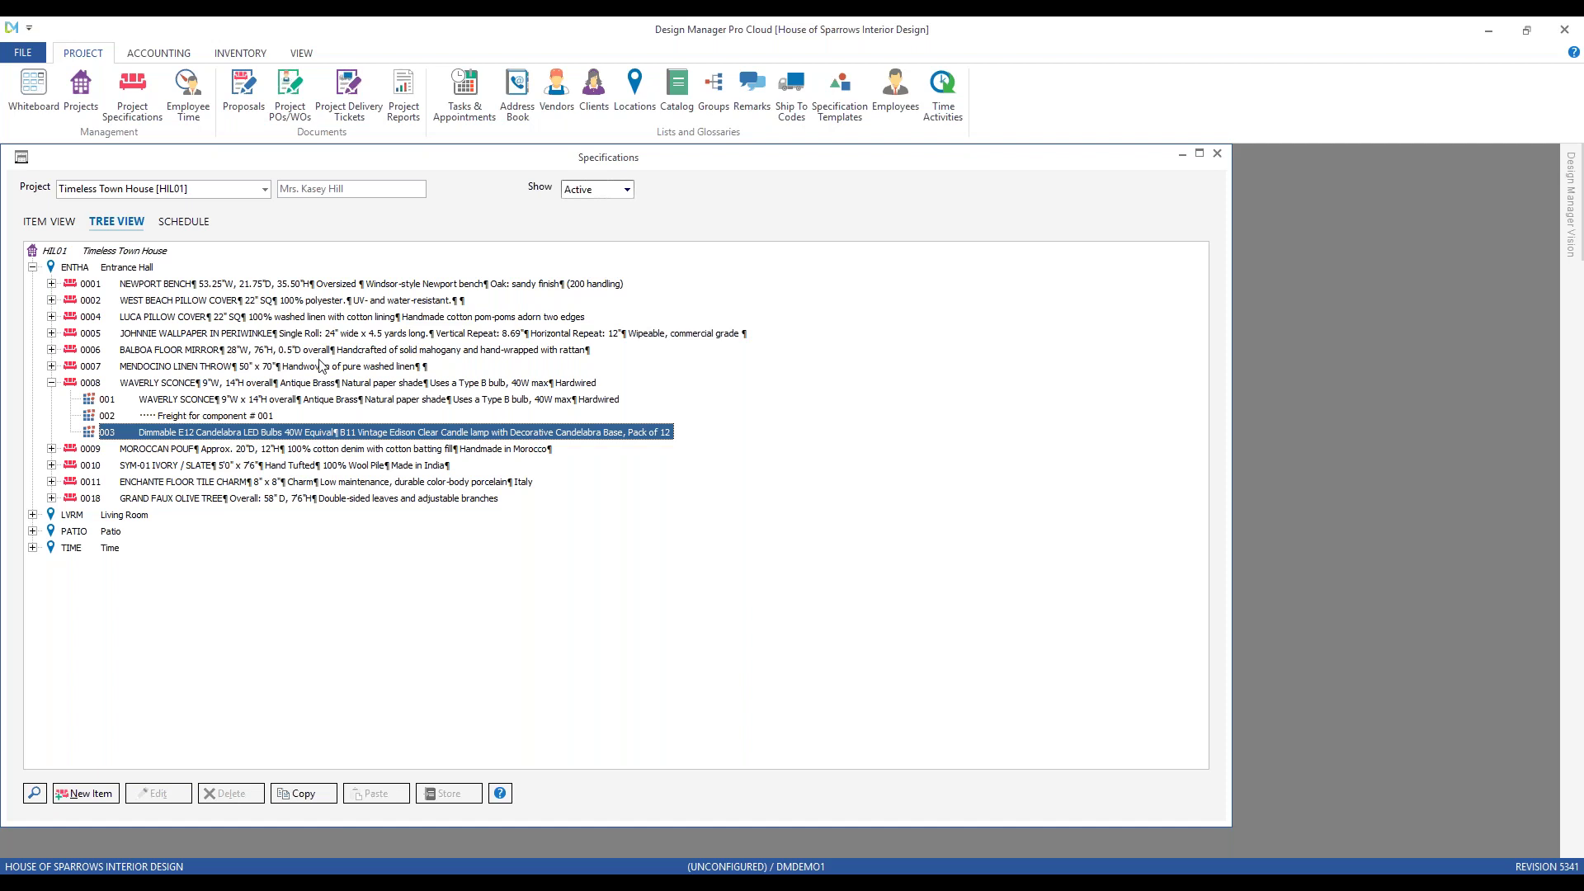
click(1219, 154)
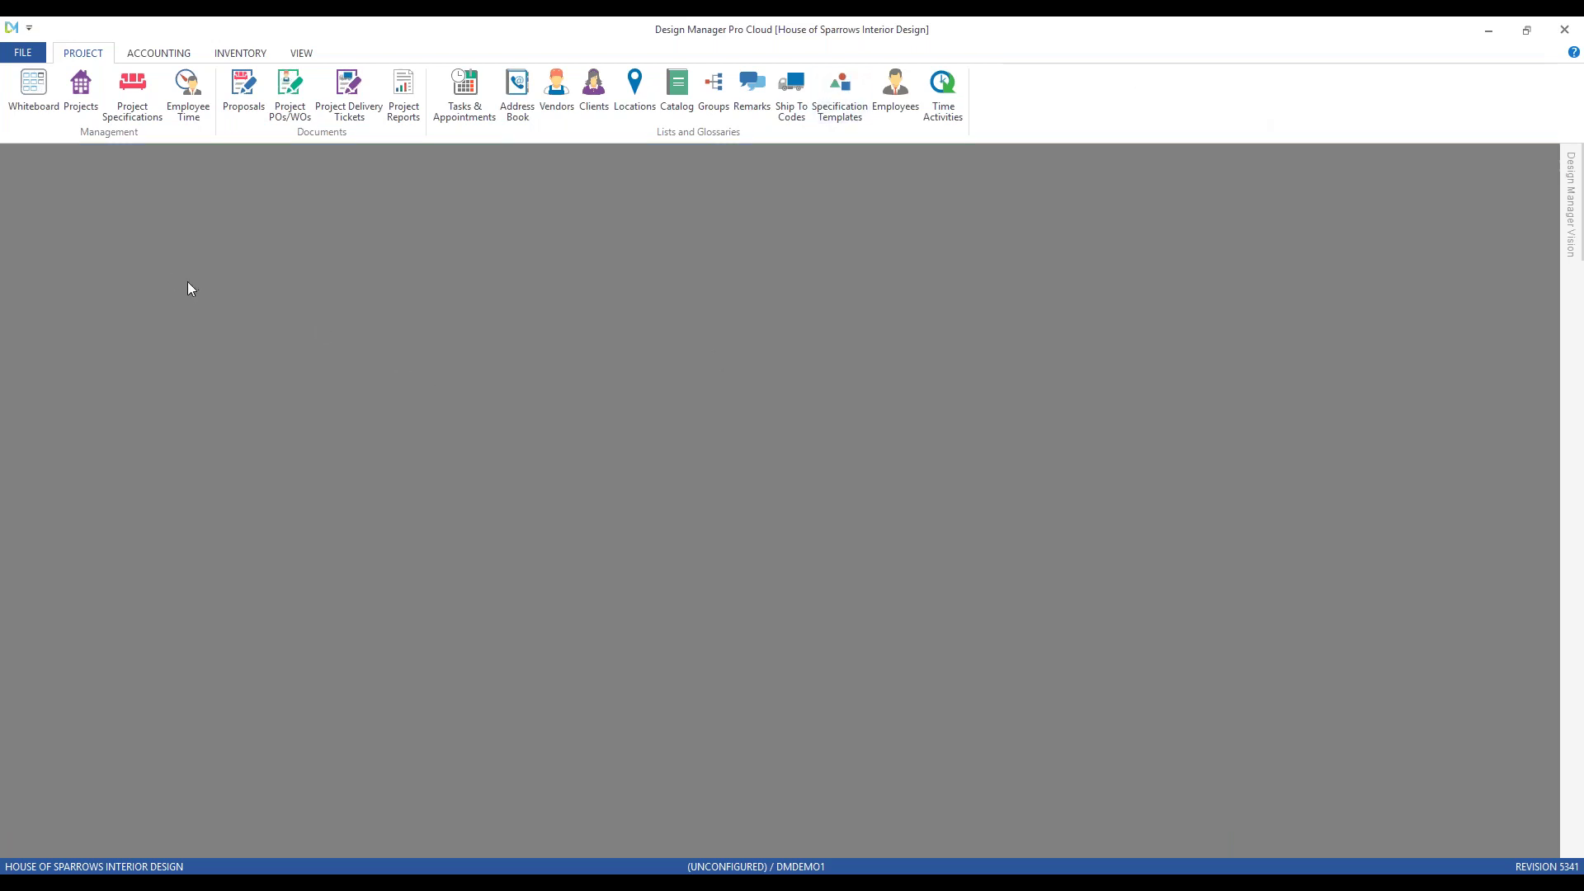
- Enable Item Groups in the general options of the company's advanced settings and save the company information
click(27, 54)
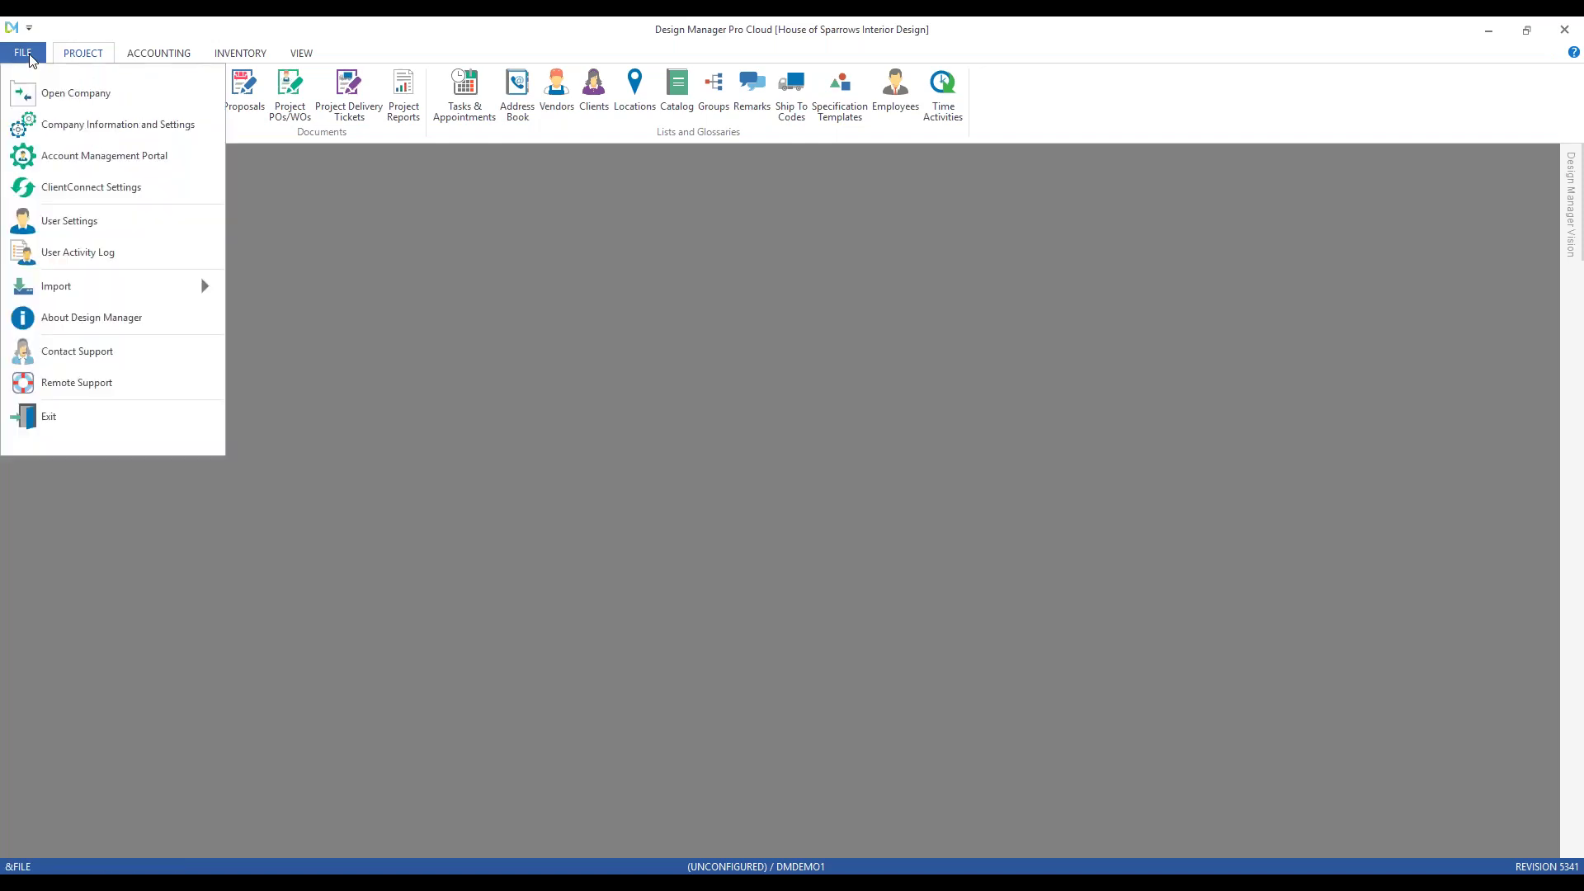
click(53, 129)
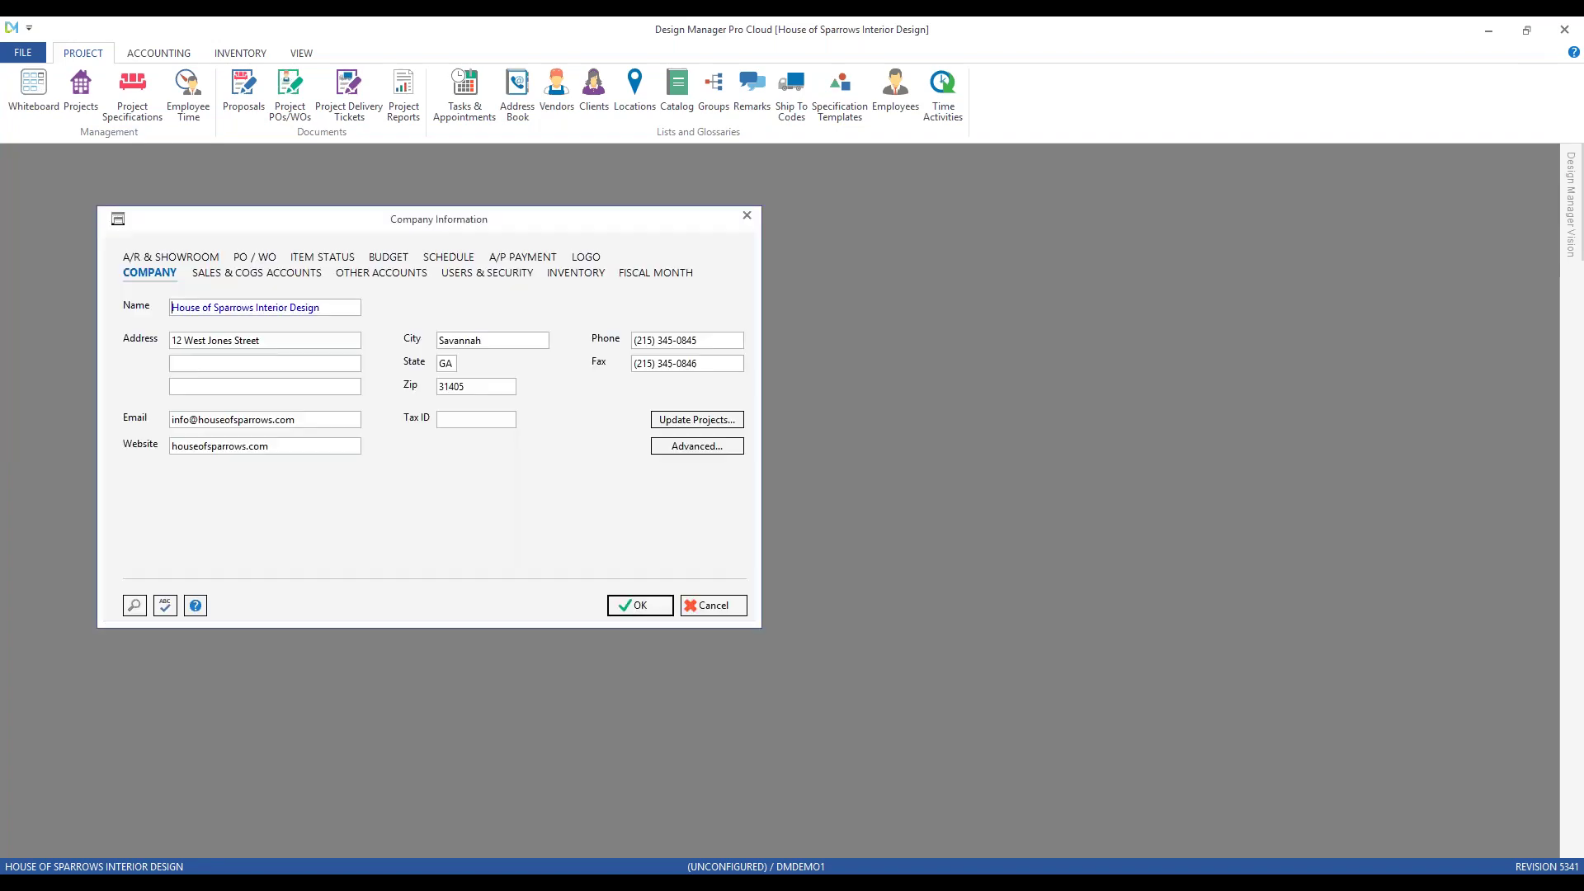
click(710, 447)
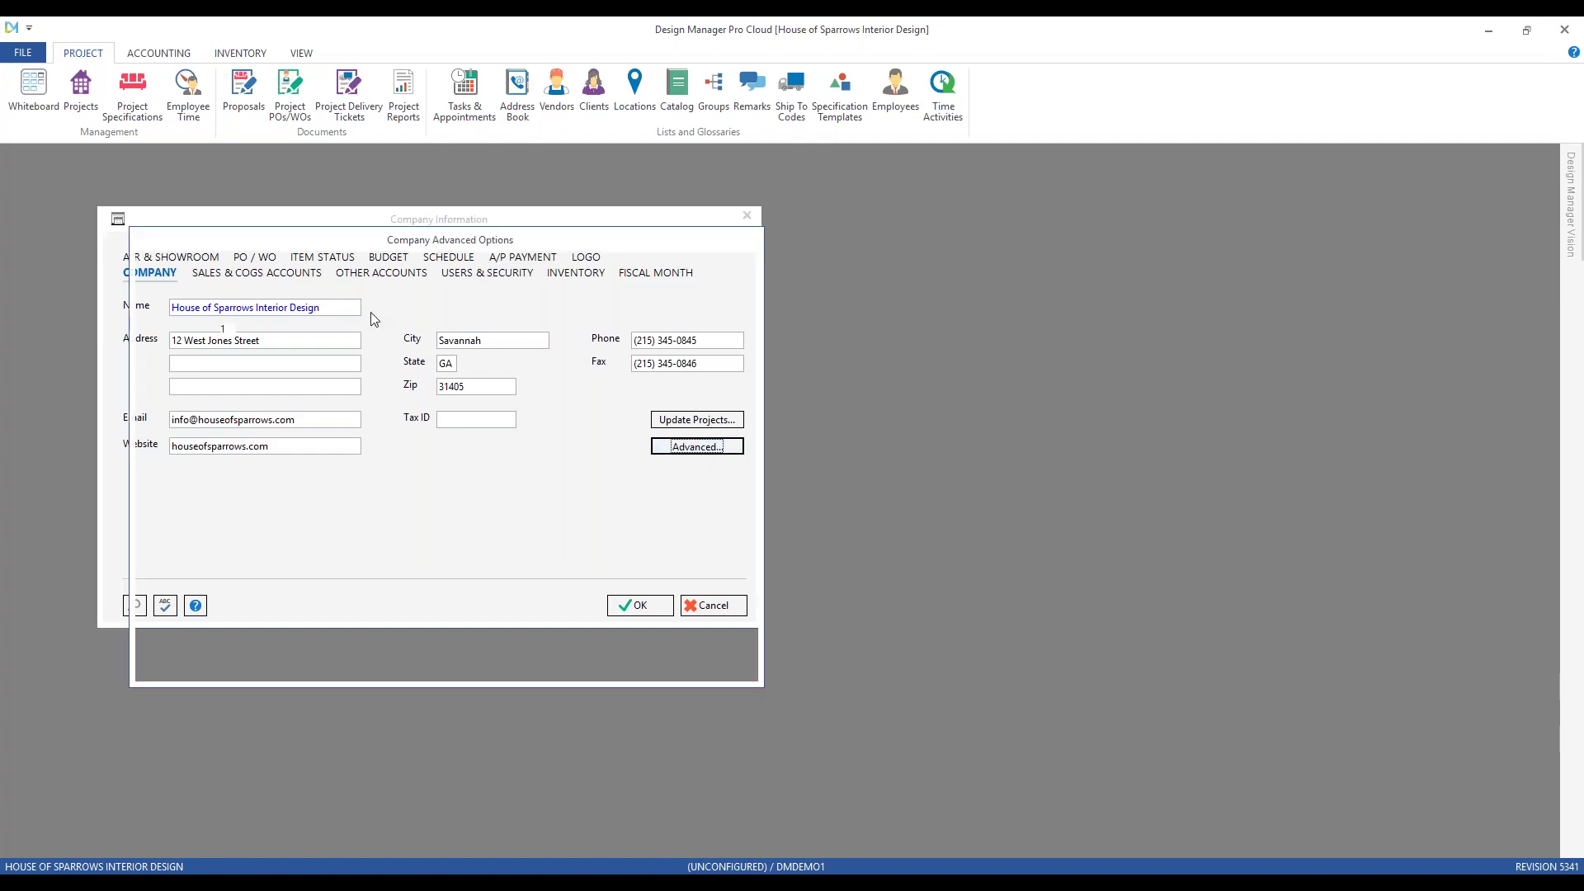
click(235, 279)
click(317, 522)
click(647, 666)
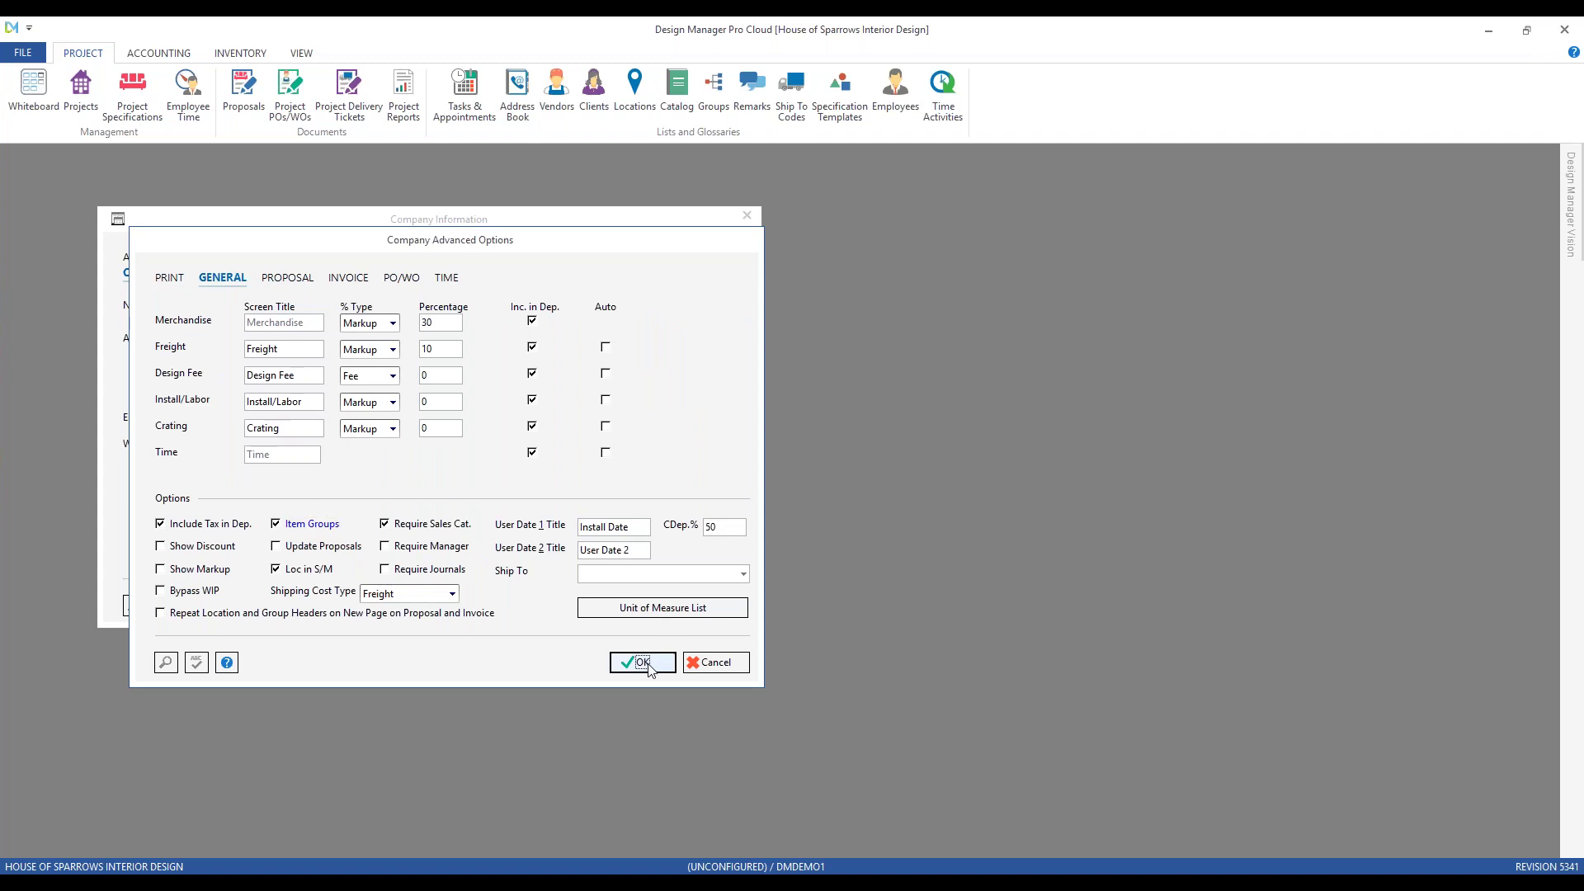
click(635, 611)
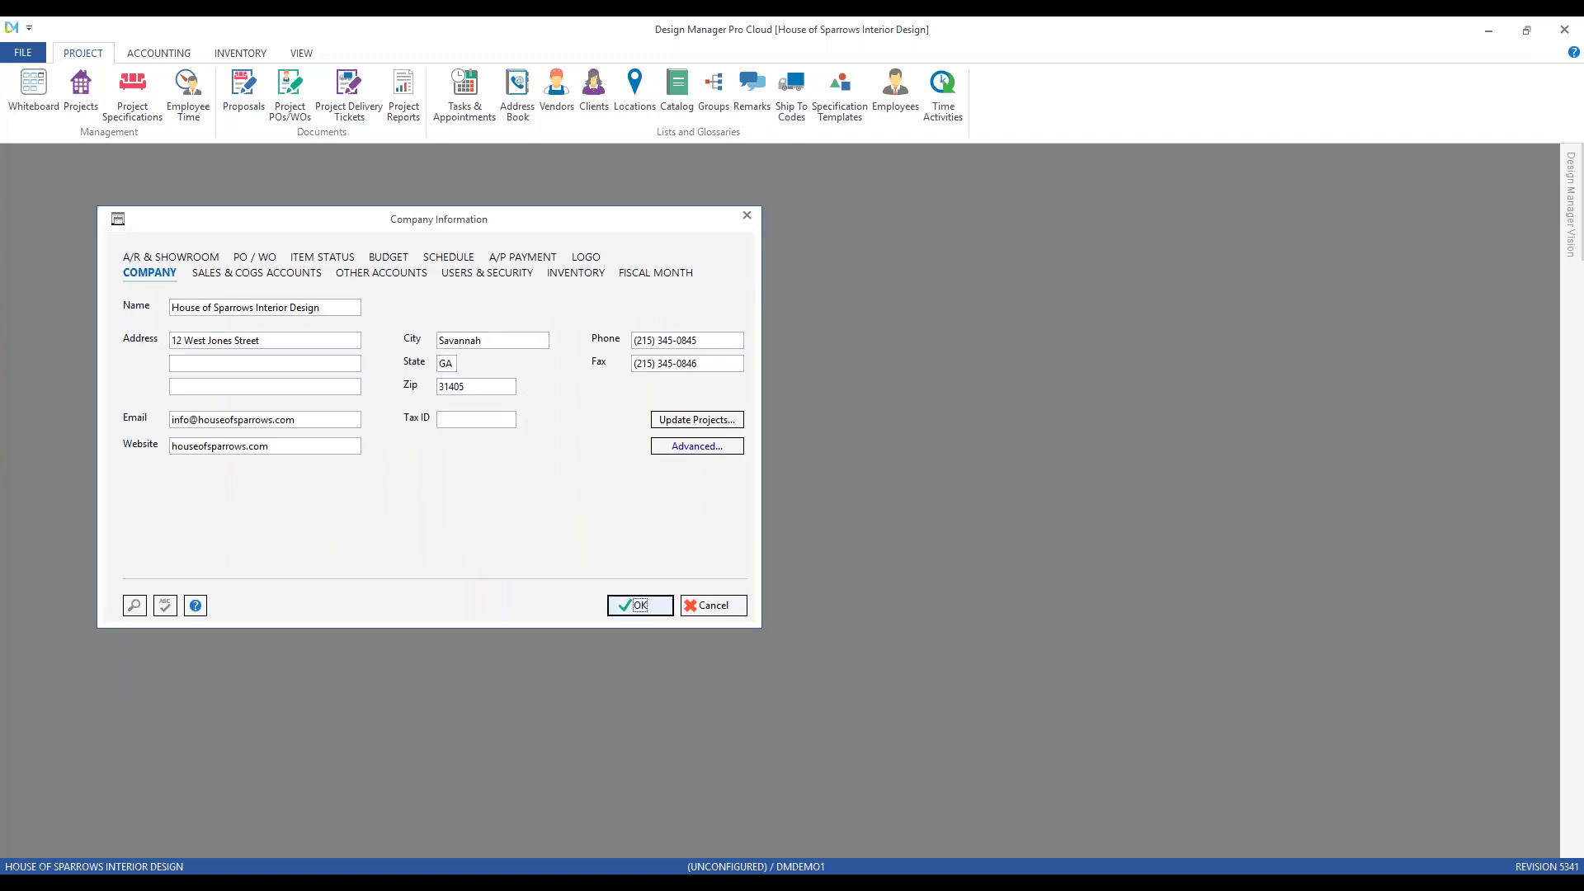
- Reopen the Timeless Town House [HIL01] specifications, switch to Tree View and collapse the tree to its locations
click(136, 97)
text(hil)
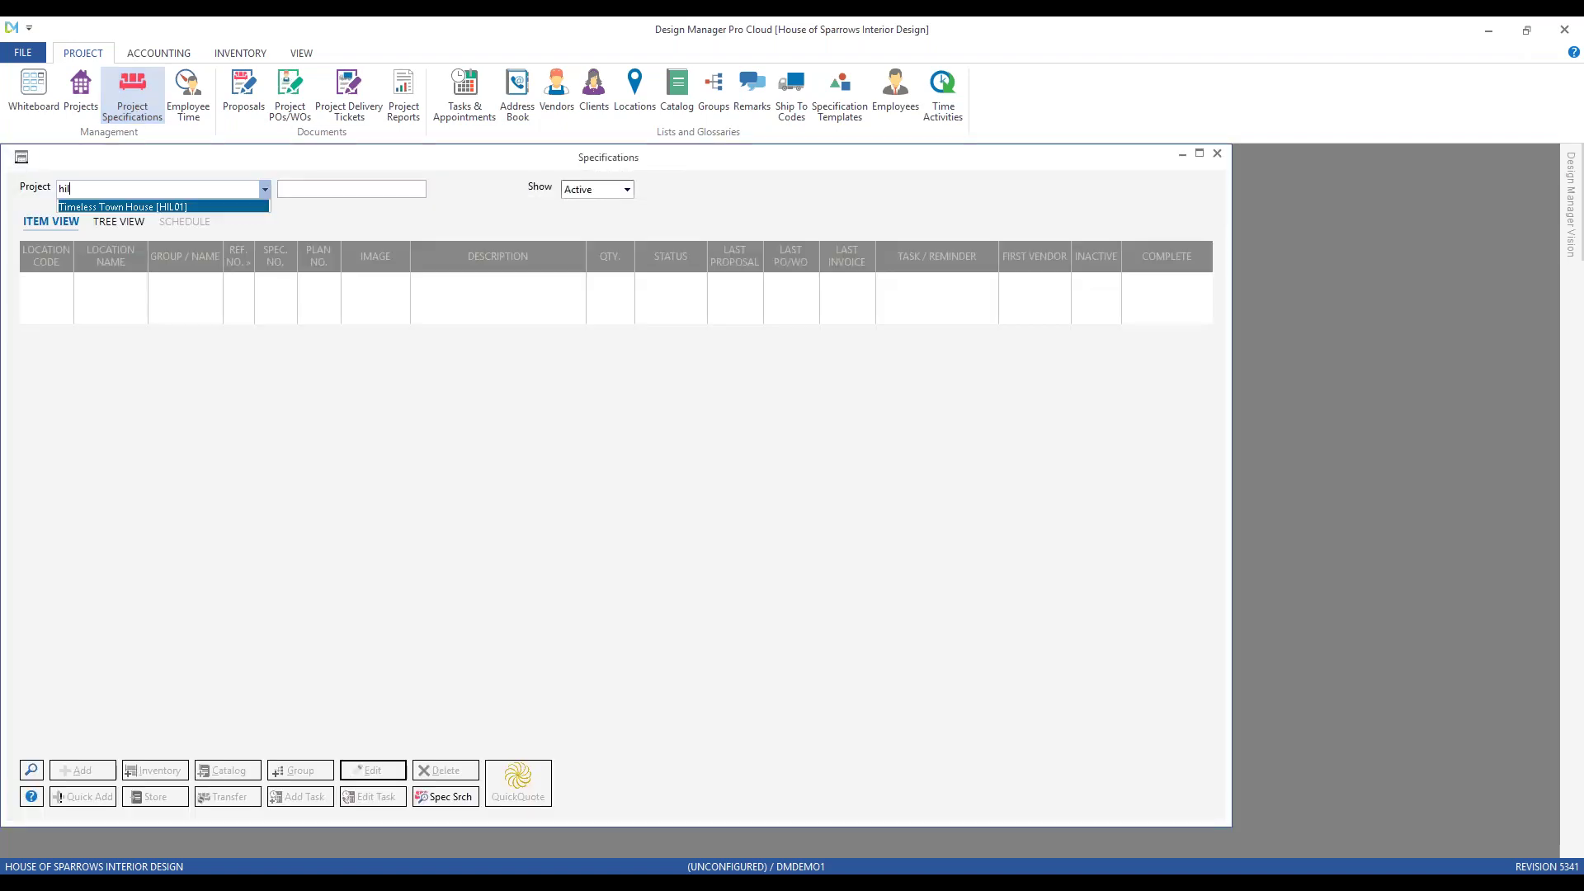
key(Return)
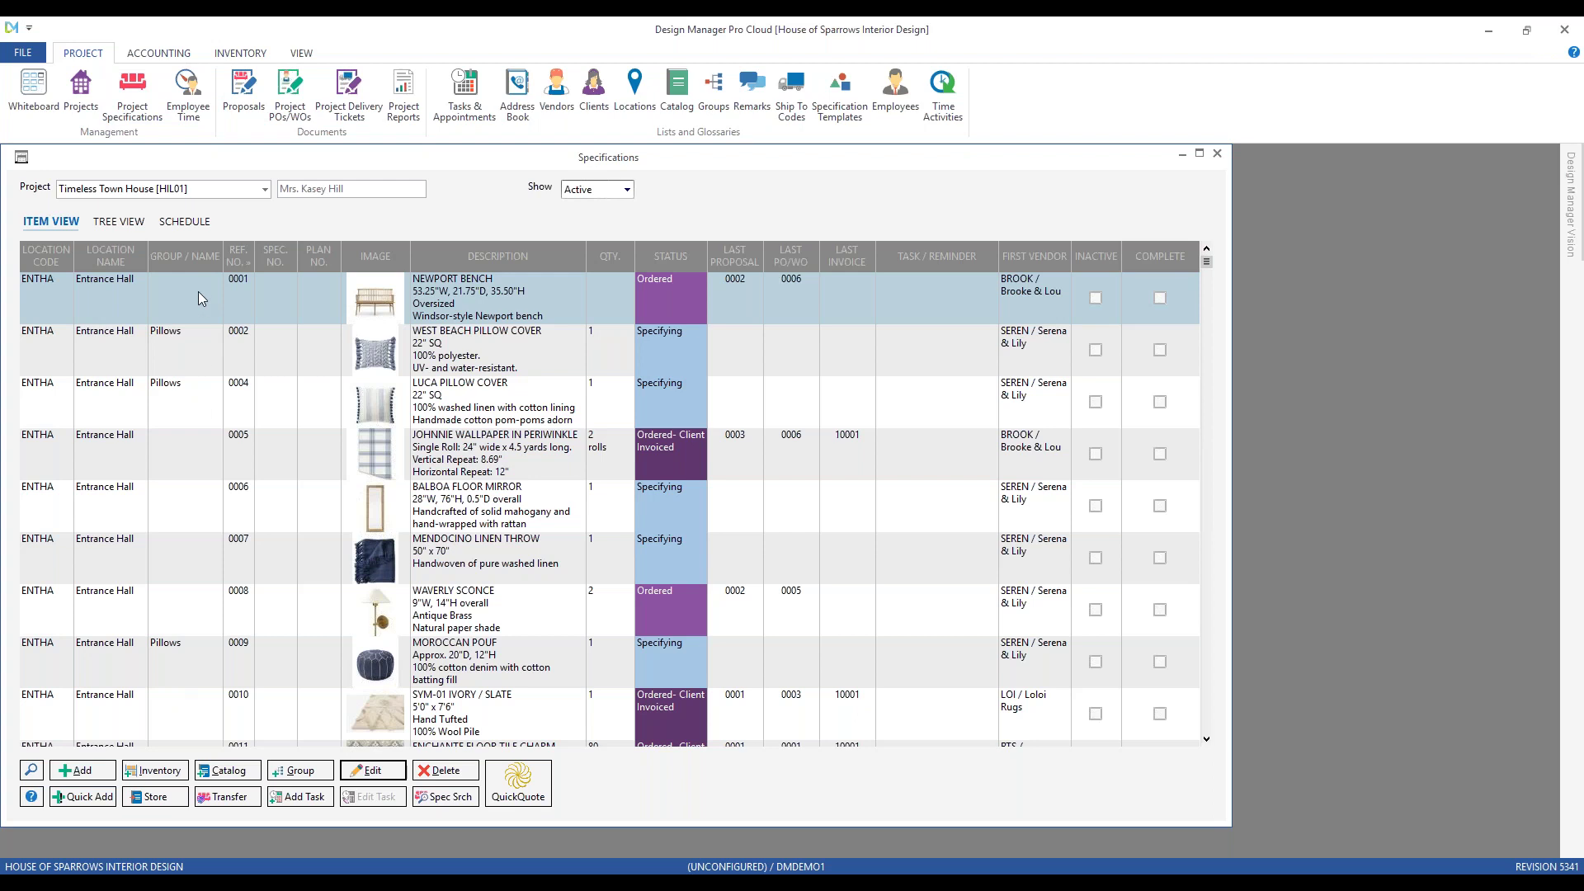
click(129, 225)
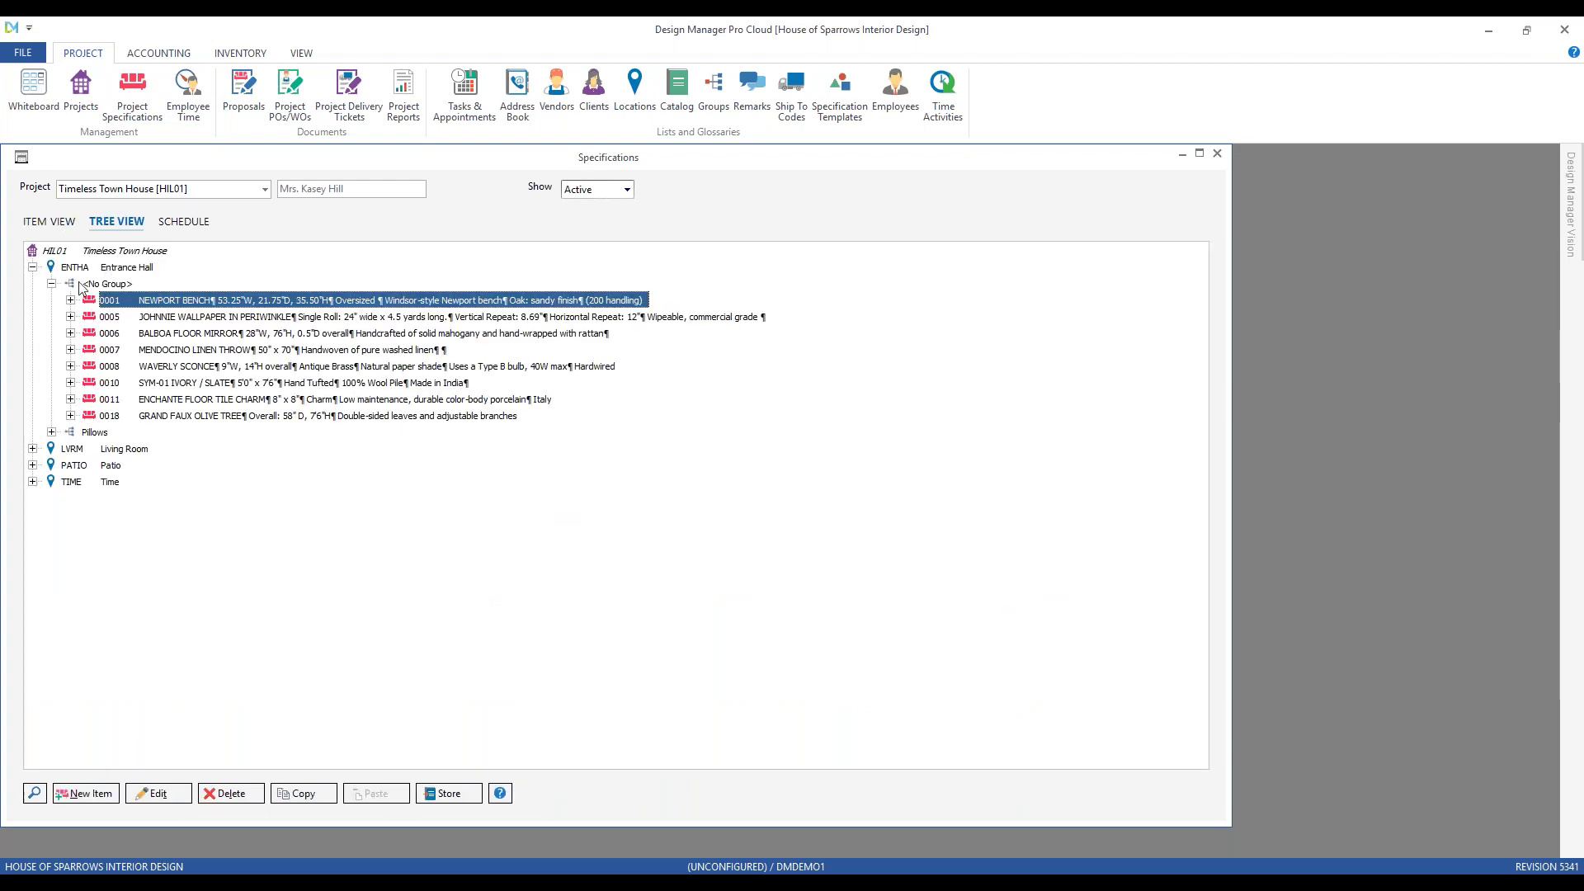
click(33, 268)
click(103, 253)
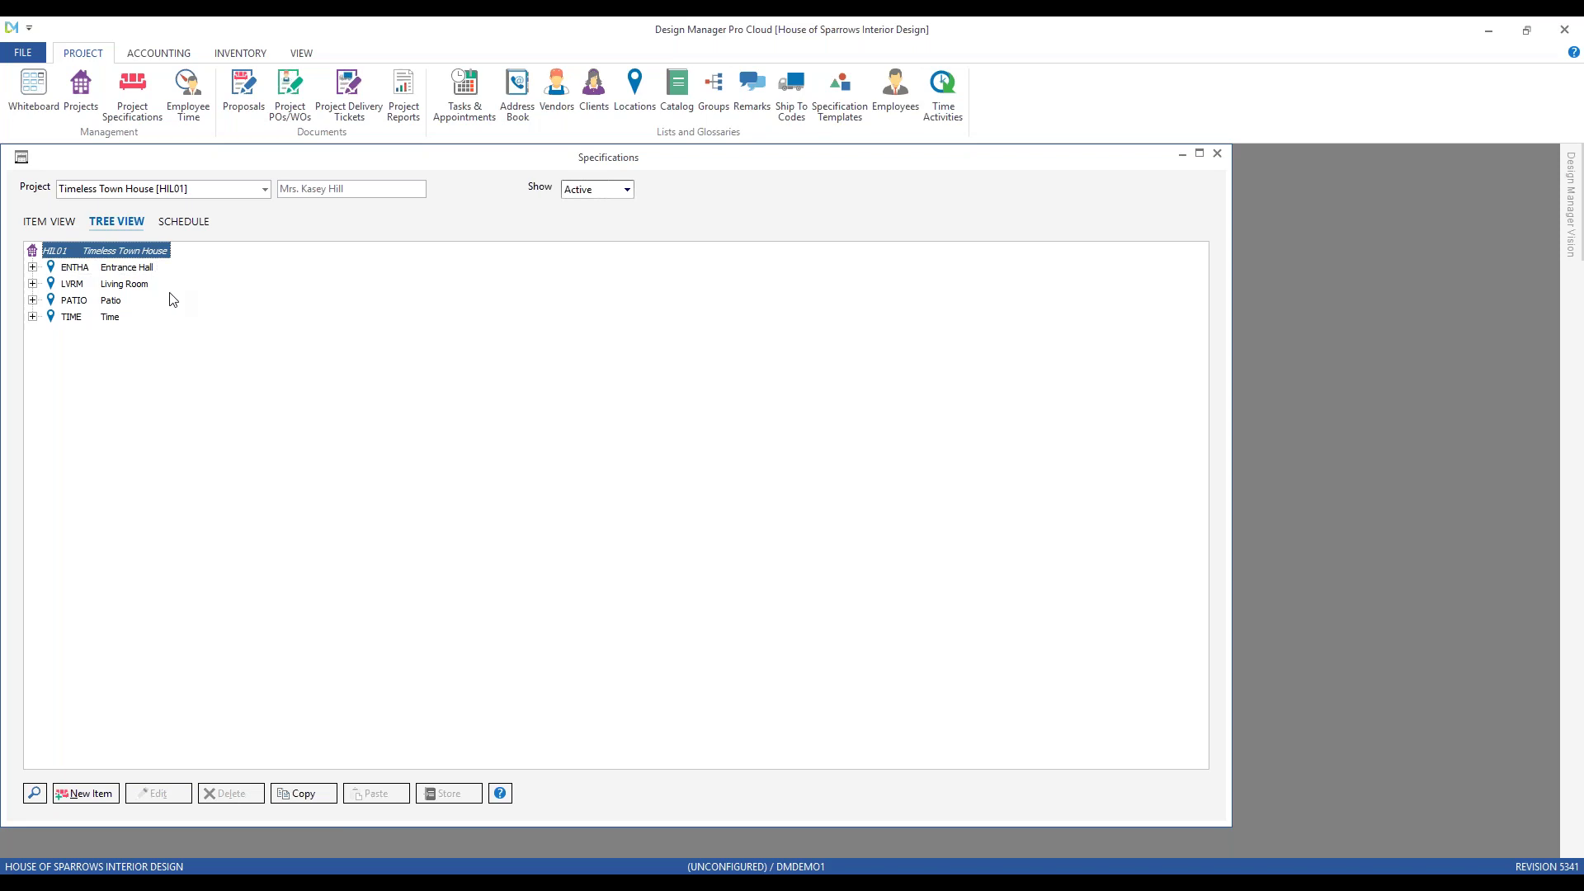
- Expand the Entrance Hall's Pillows and <No Group> groups to examine their items, and return to Item View
click(34, 268)
click(49, 284)
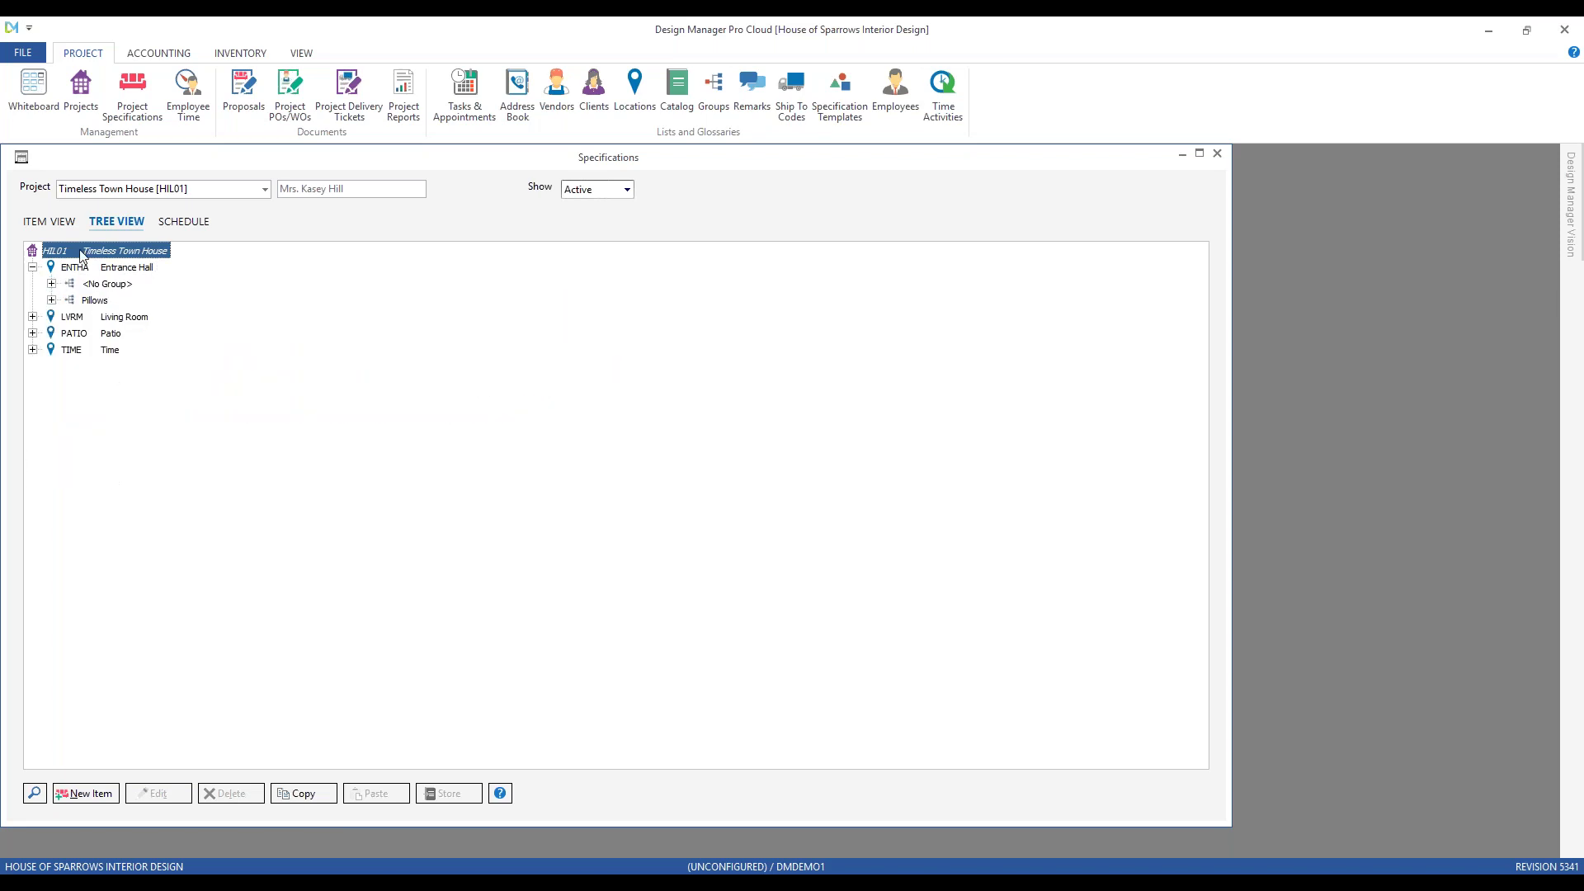
click(94, 301)
click(51, 300)
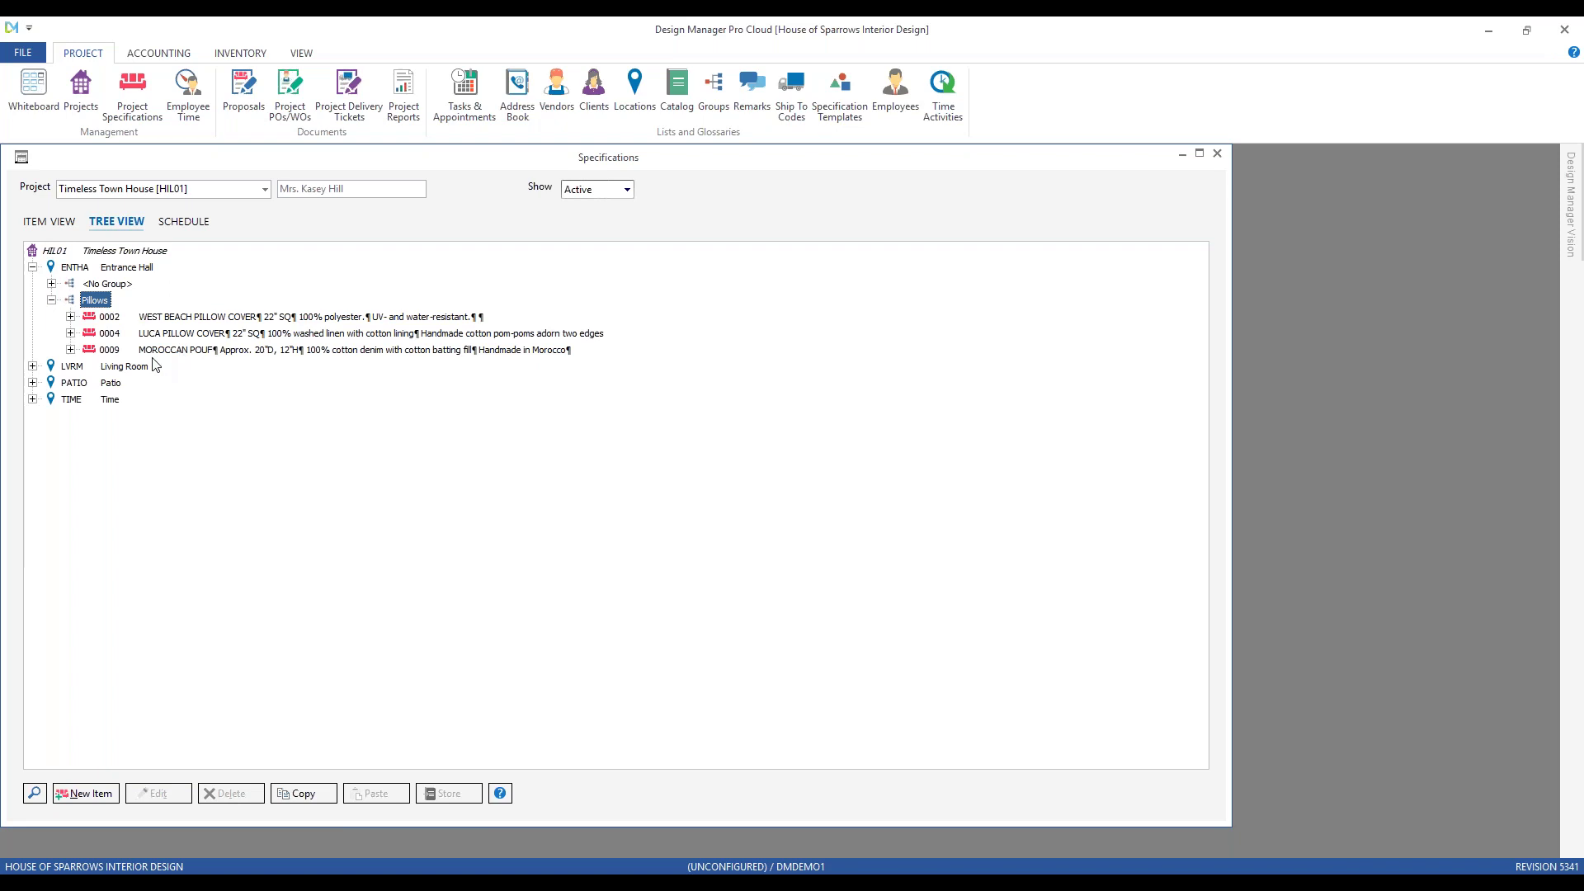
click(106, 284)
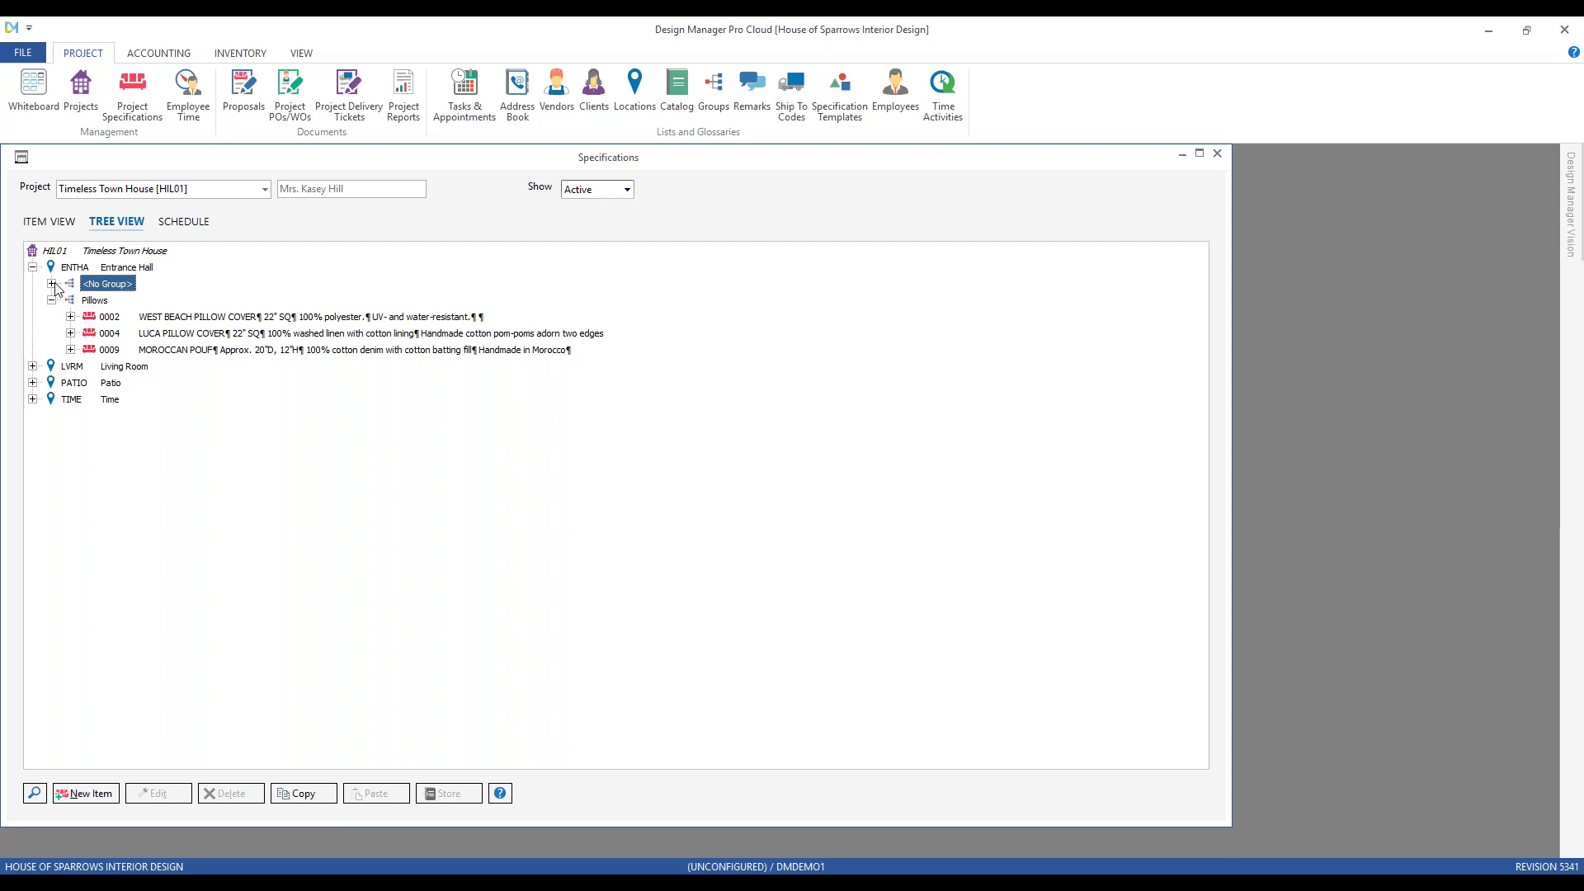
click(51, 284)
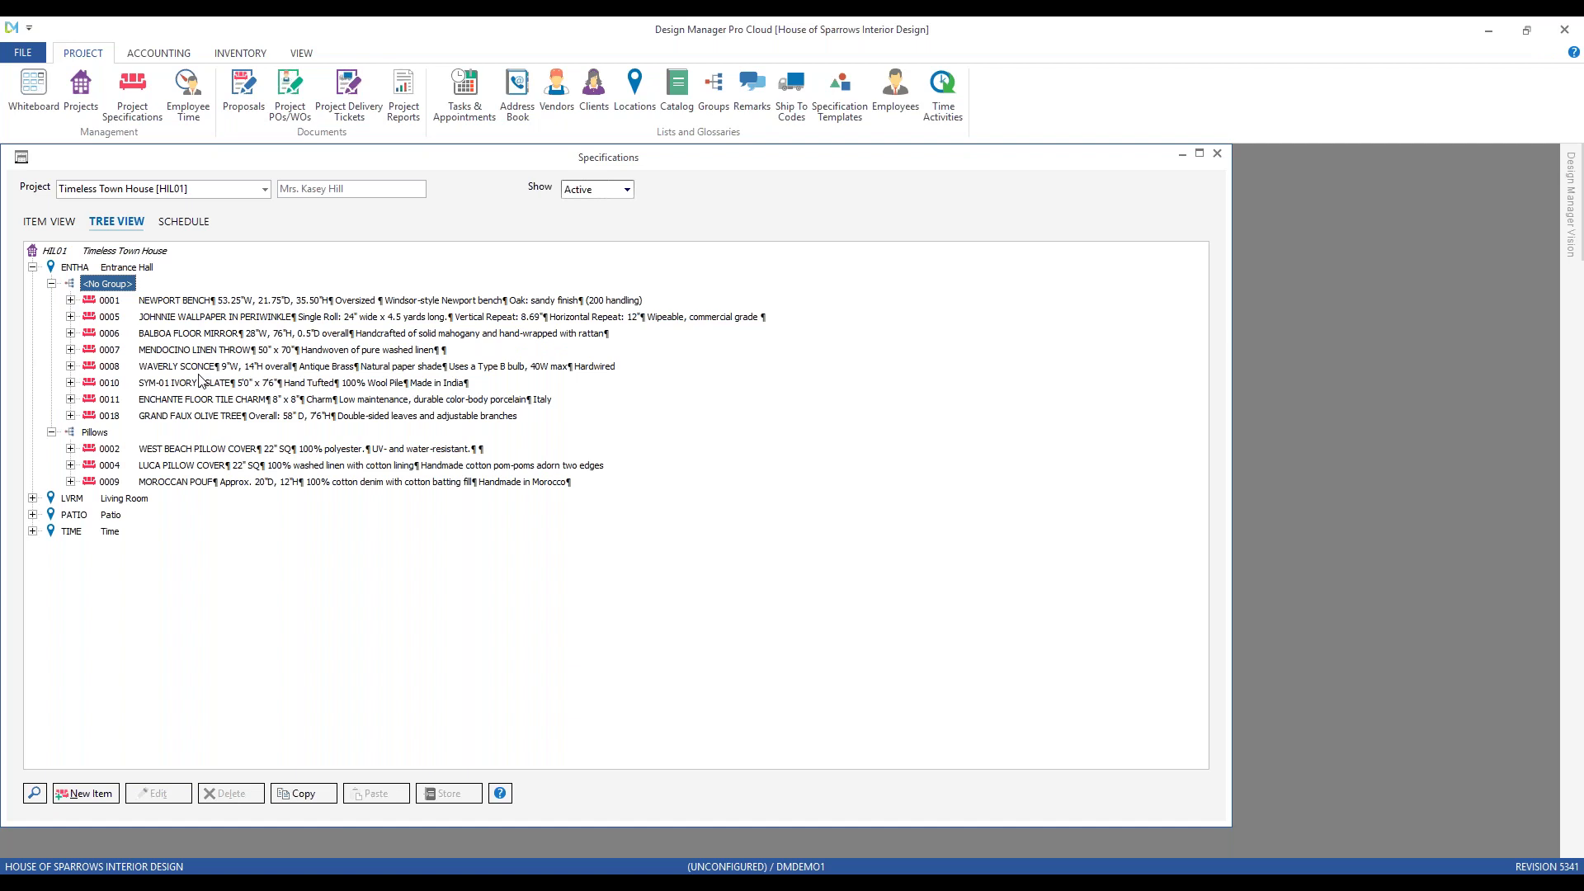
click(50, 222)
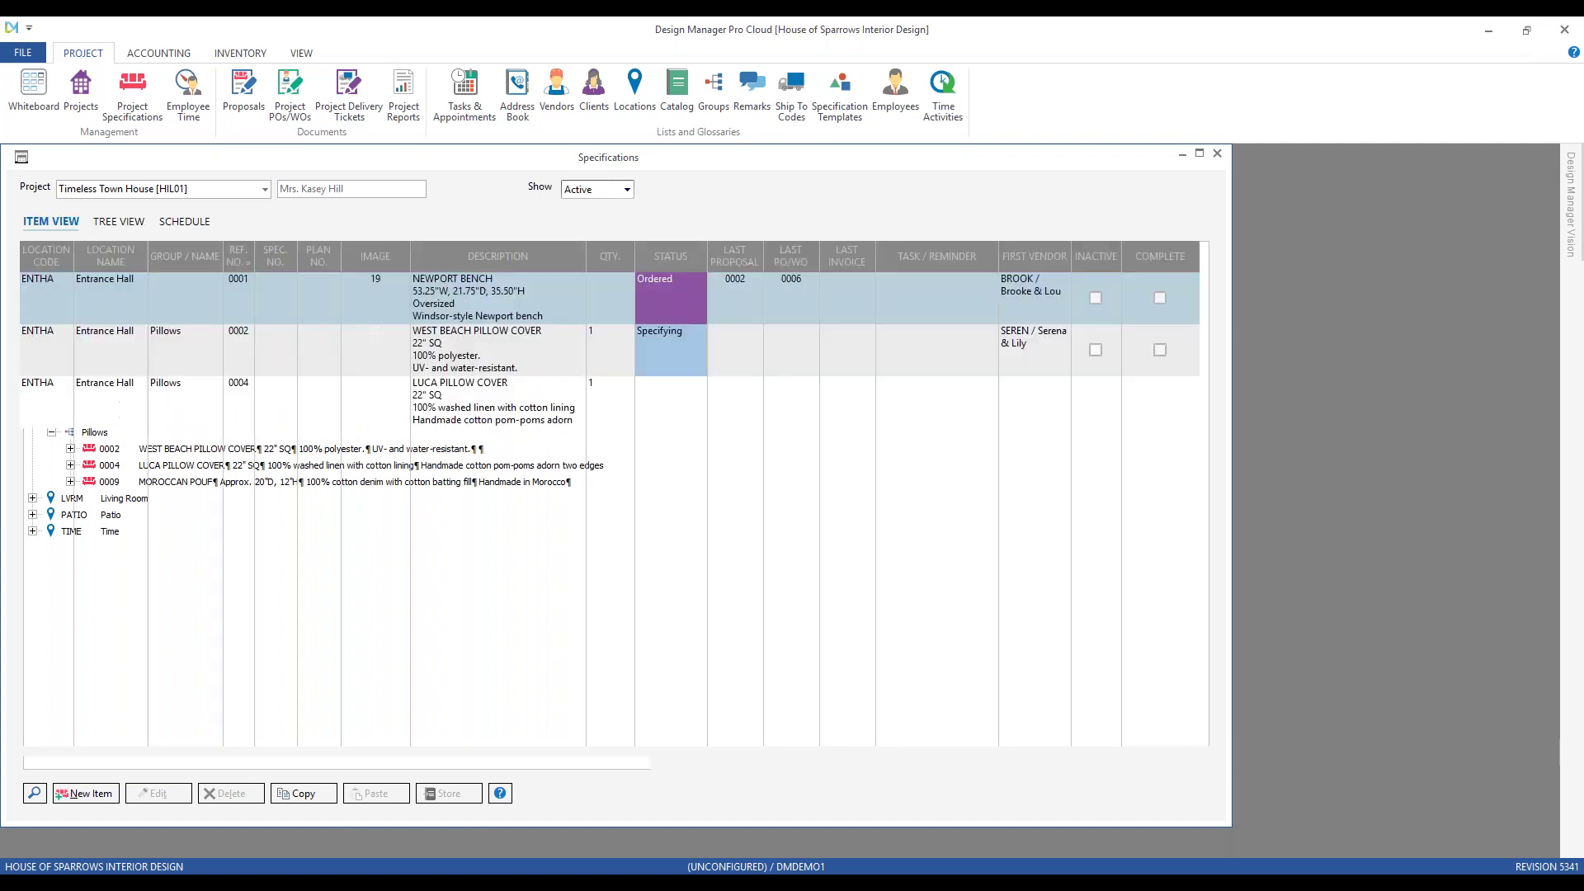
- Sort the specification items by group name and examine the items assigned to the Pillows group
click(216, 336)
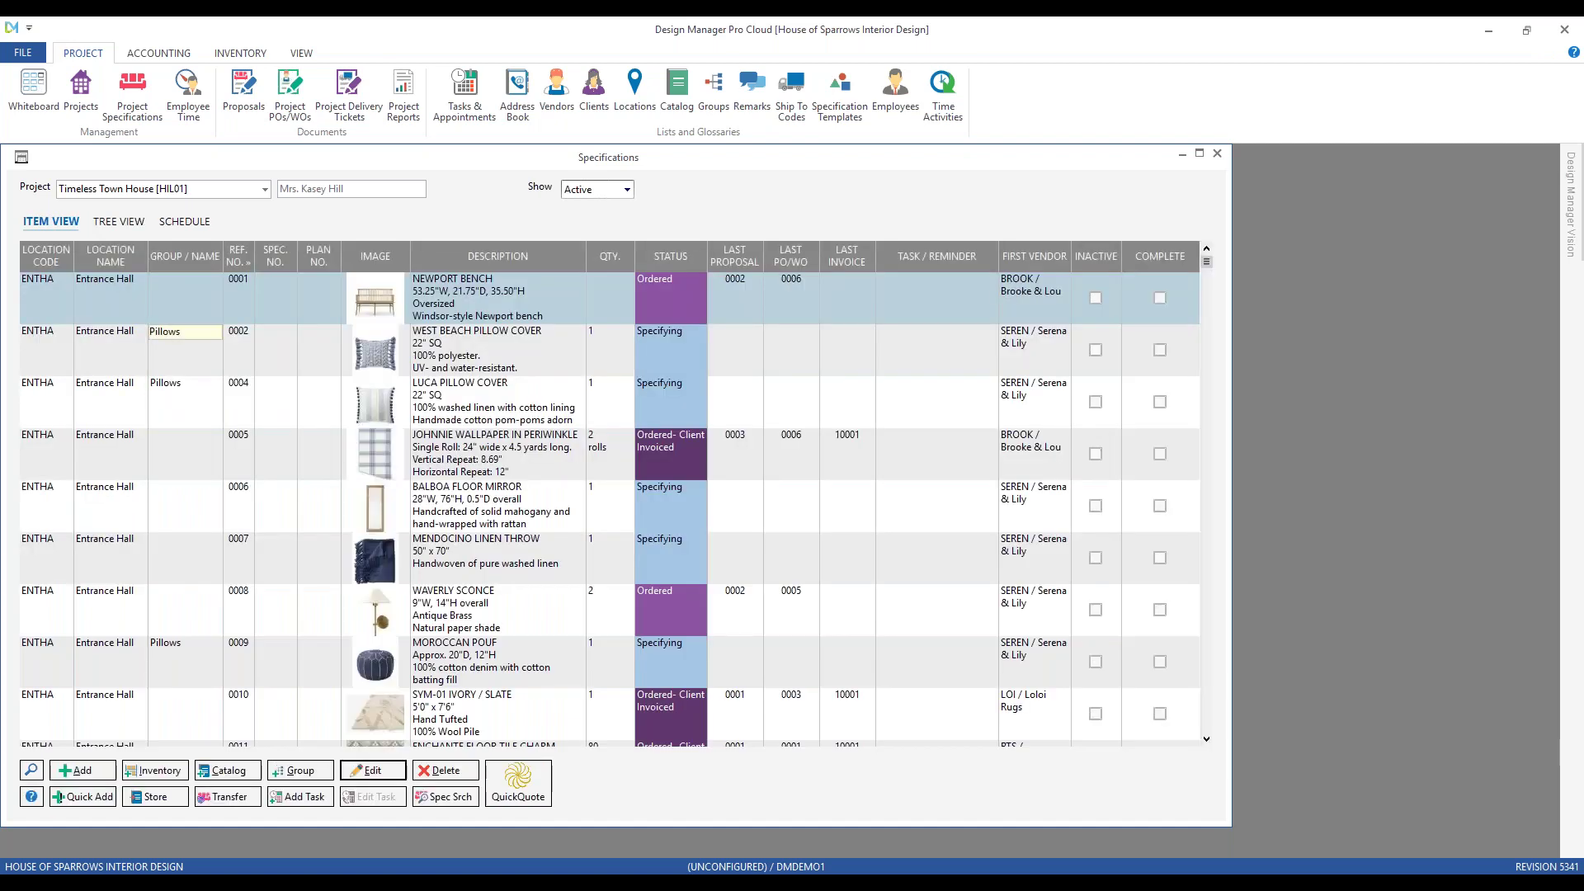
click(206, 260)
scroll(198, 462, down, 7)
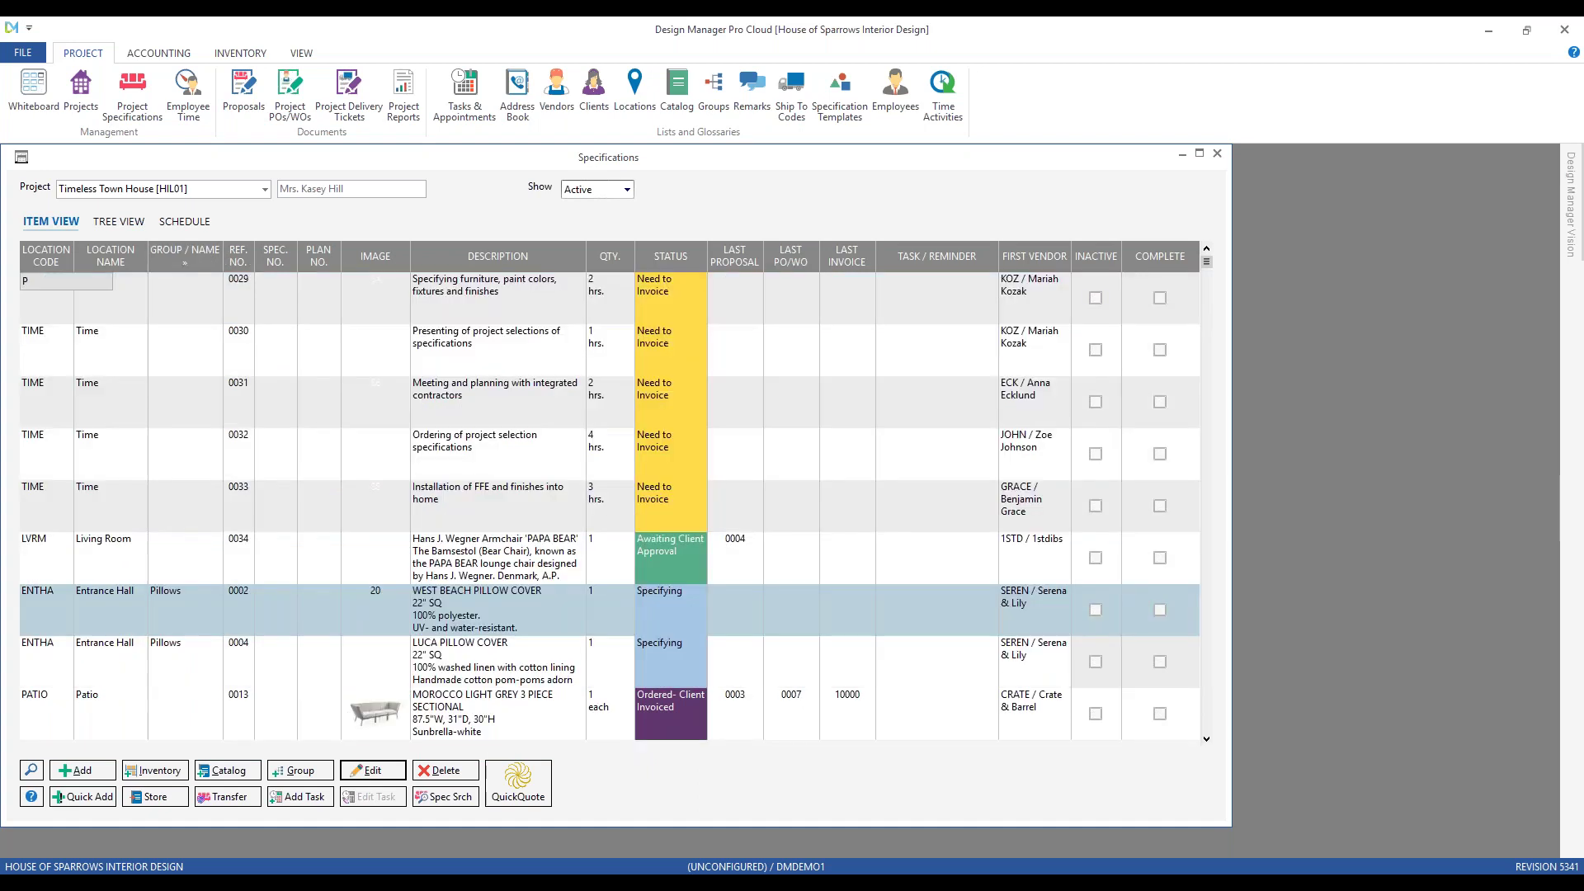
key(BackSpace)
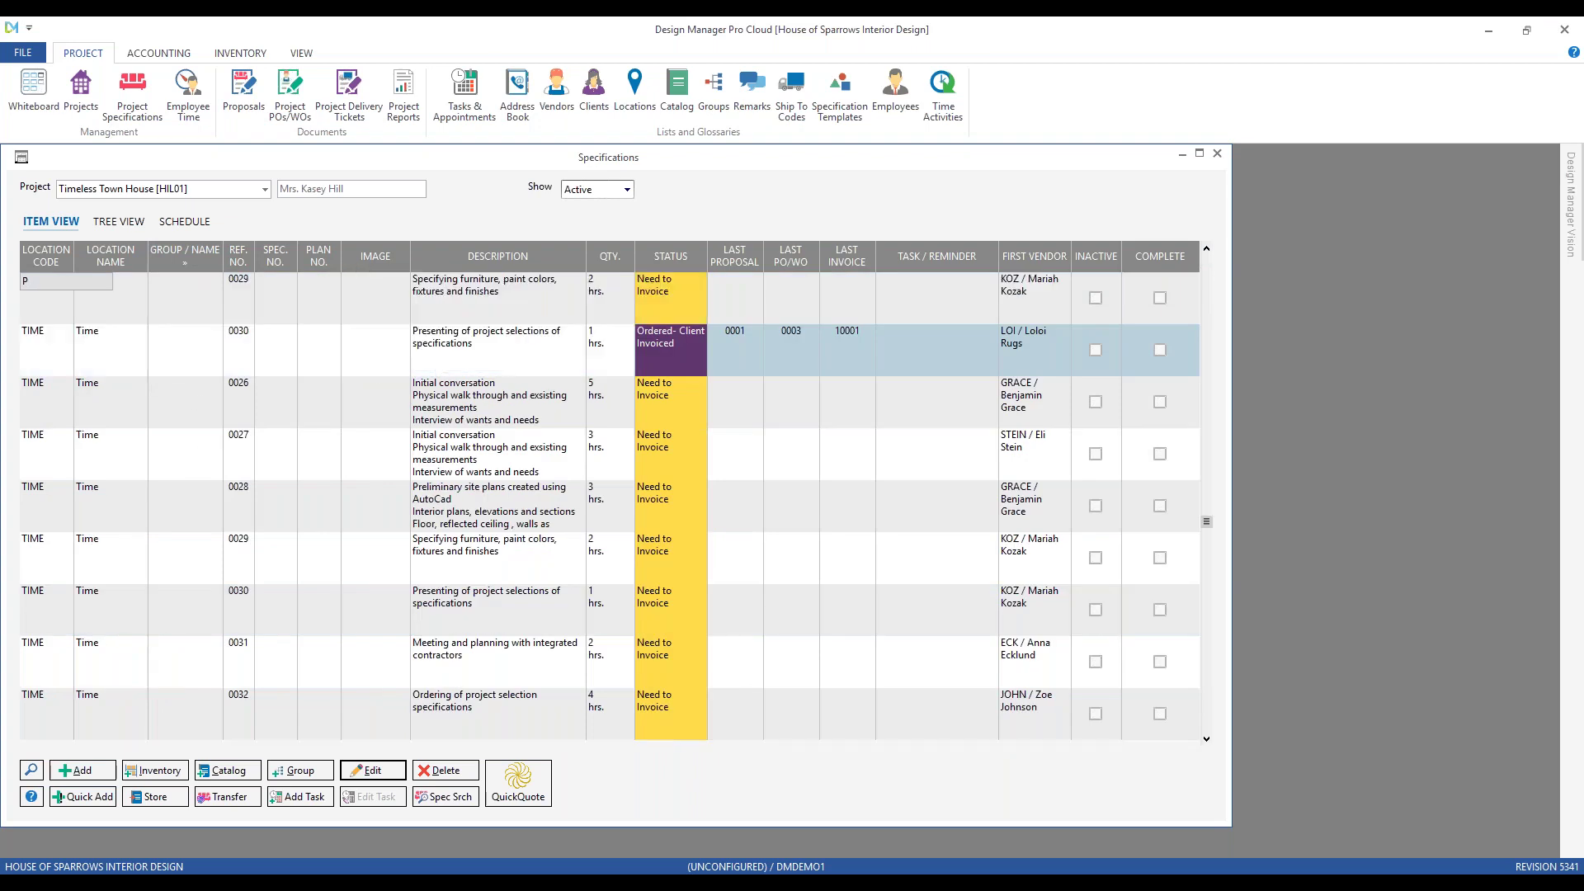
key(BackSpace)
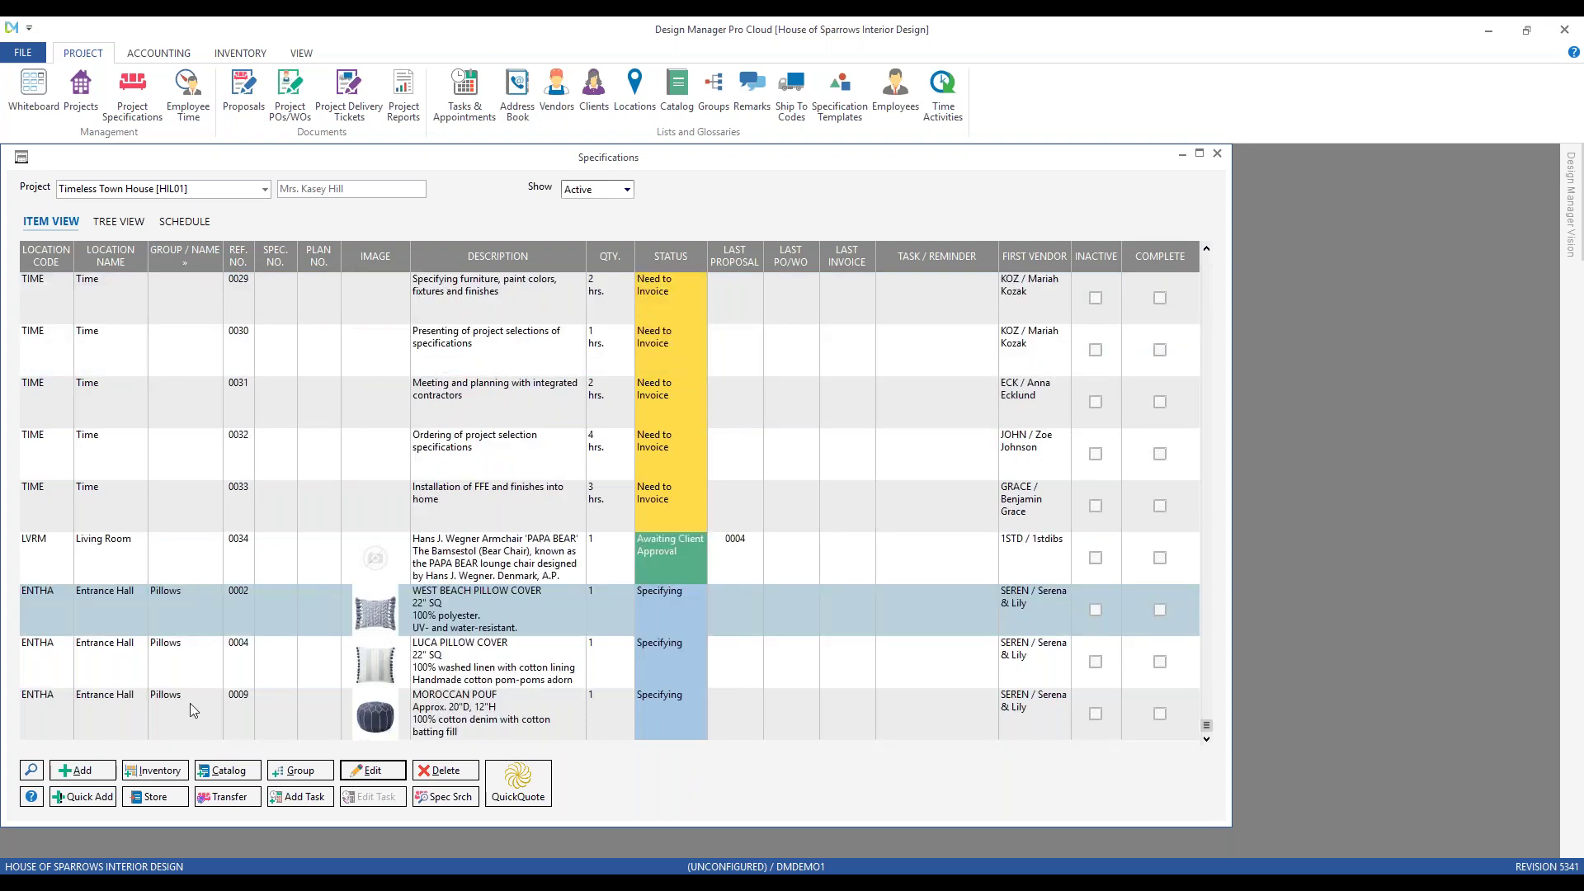
- Sort the items by reference number and examine where the Entrance Hall's Pillows items fall among the ungrouped ones
click(238, 258)
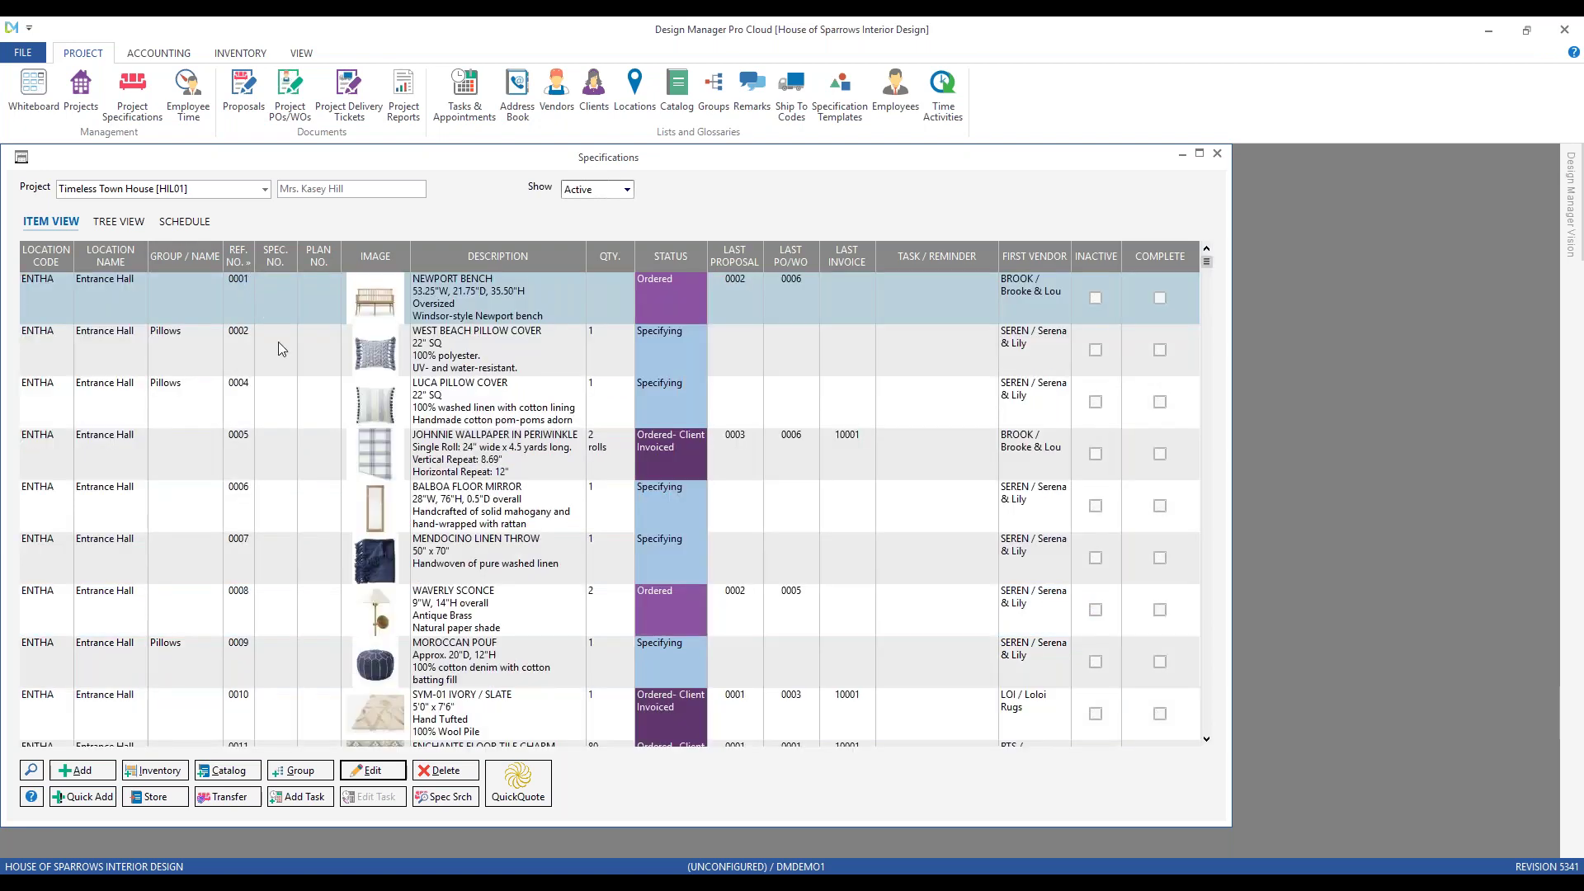
click(273, 454)
click(266, 560)
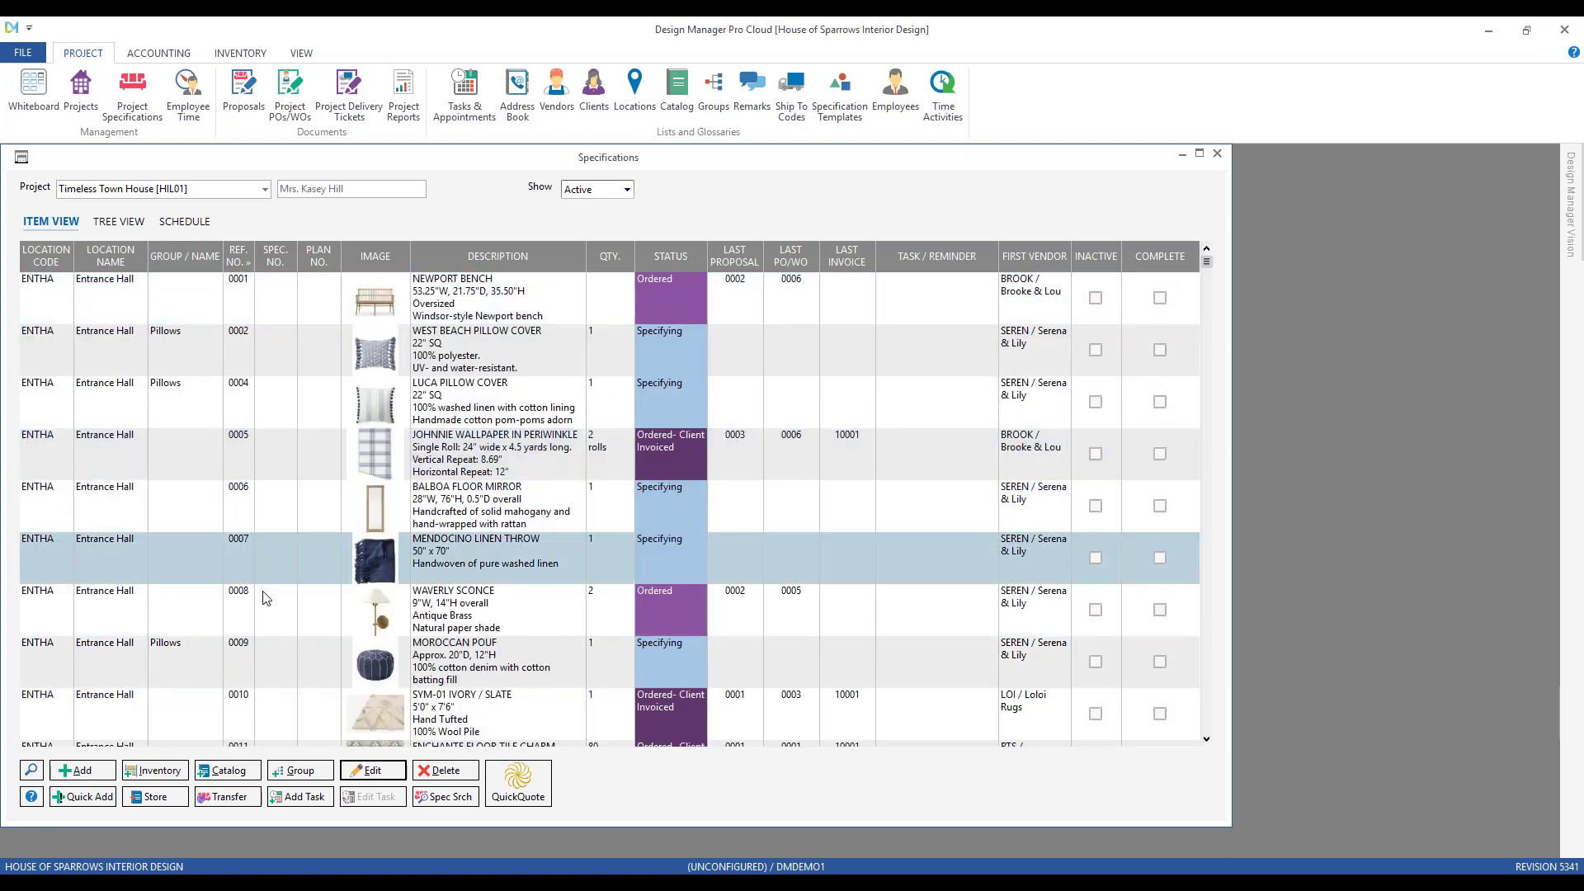
click(265, 597)
click(180, 413)
click(181, 356)
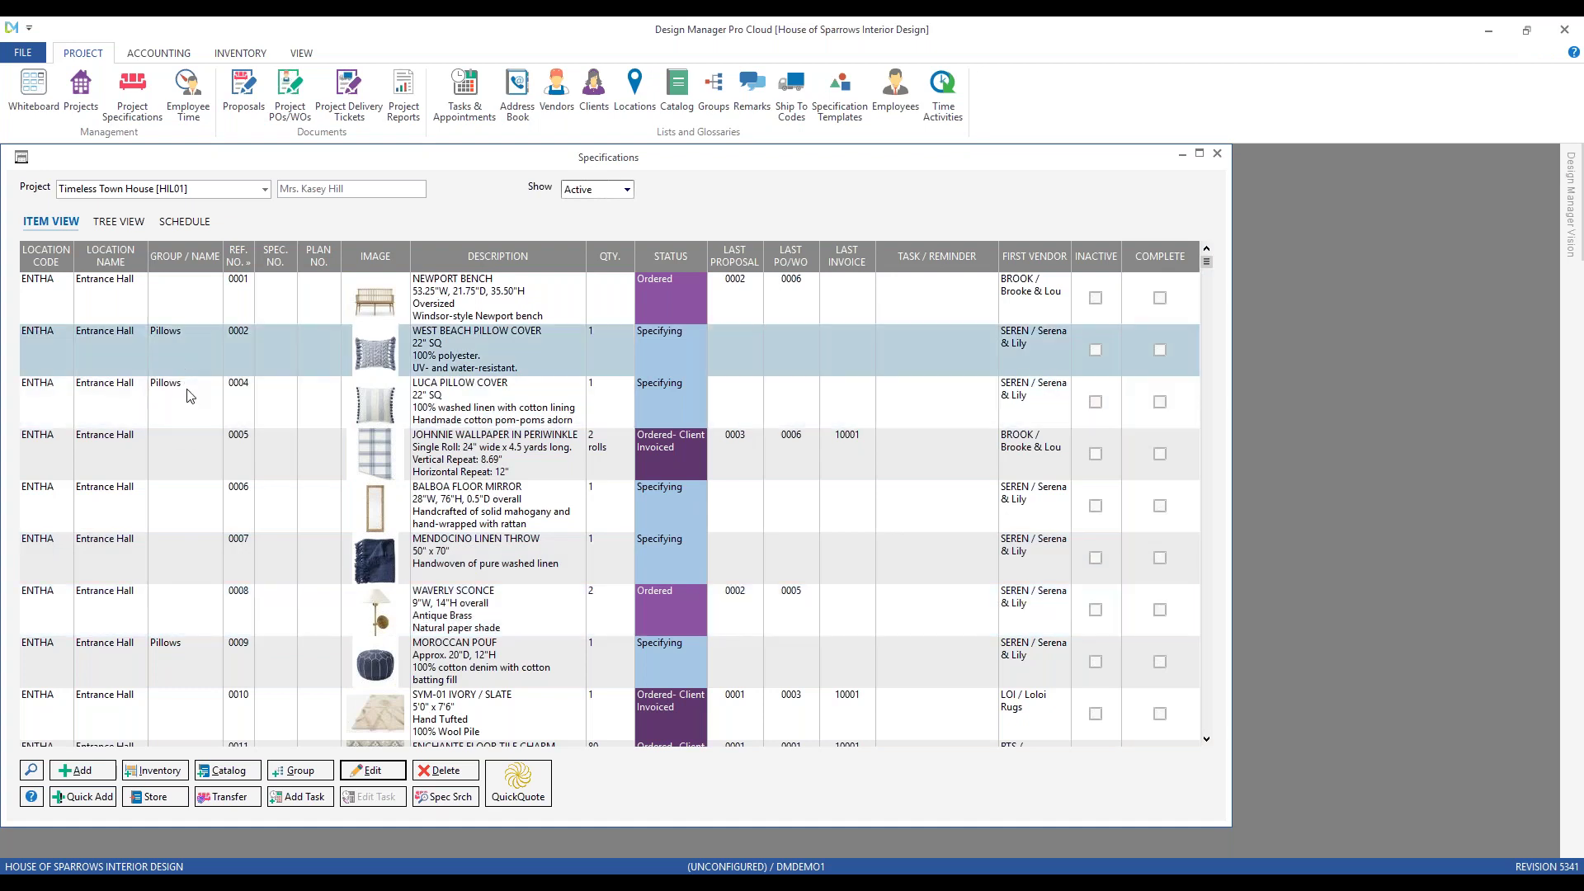
click(195, 421)
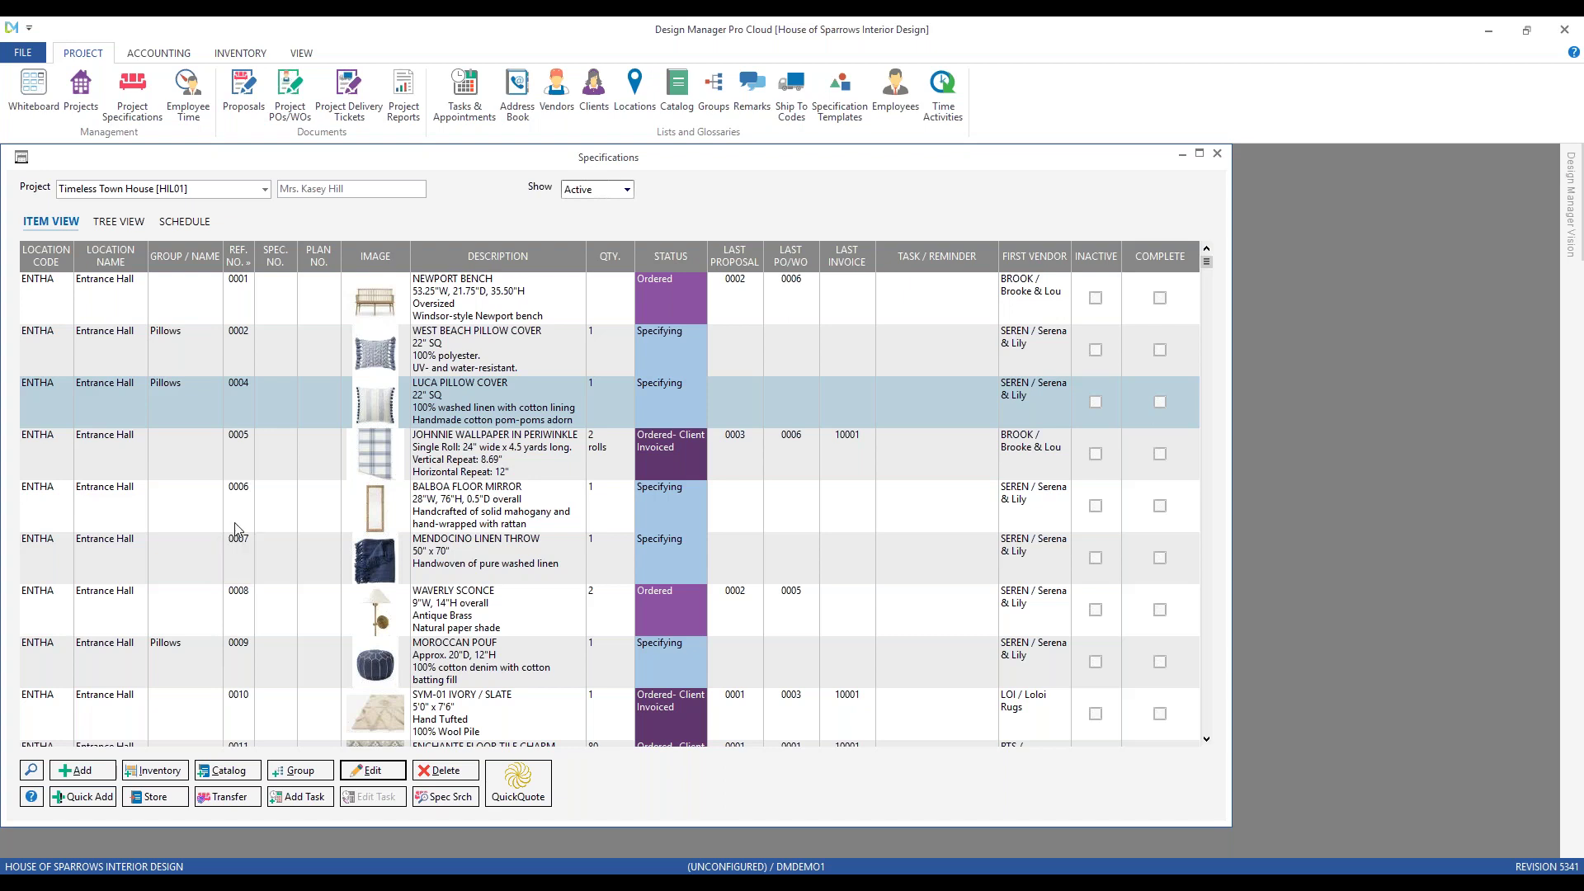
- Sort the items by location code, and examine the West Beach Pillow Cover's group assignment without changing it
click(47, 261)
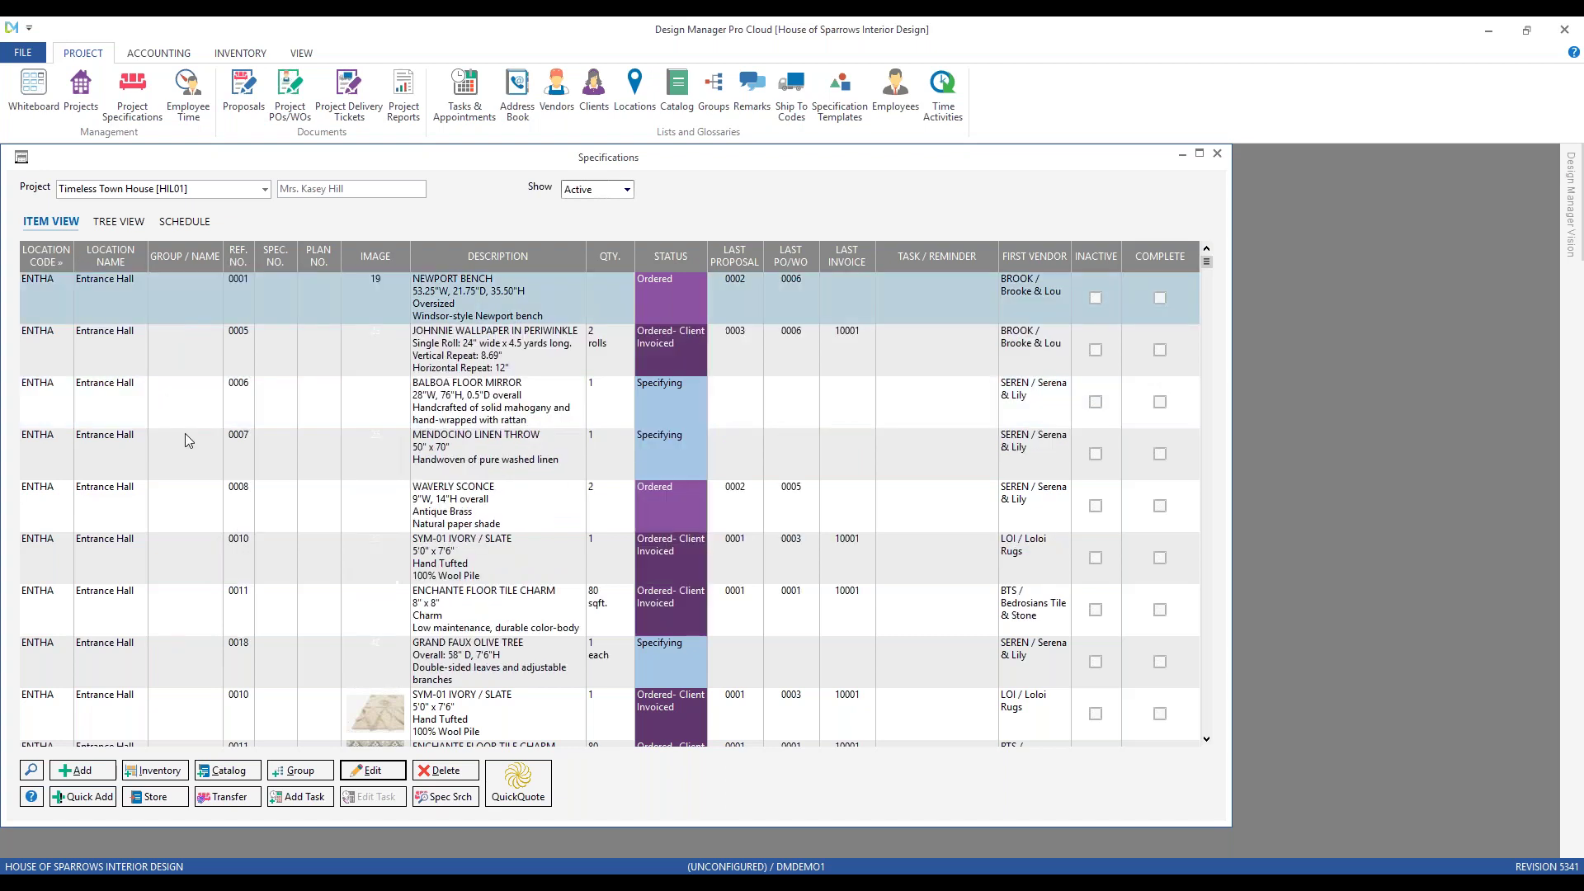
scroll(185, 433, down, 3)
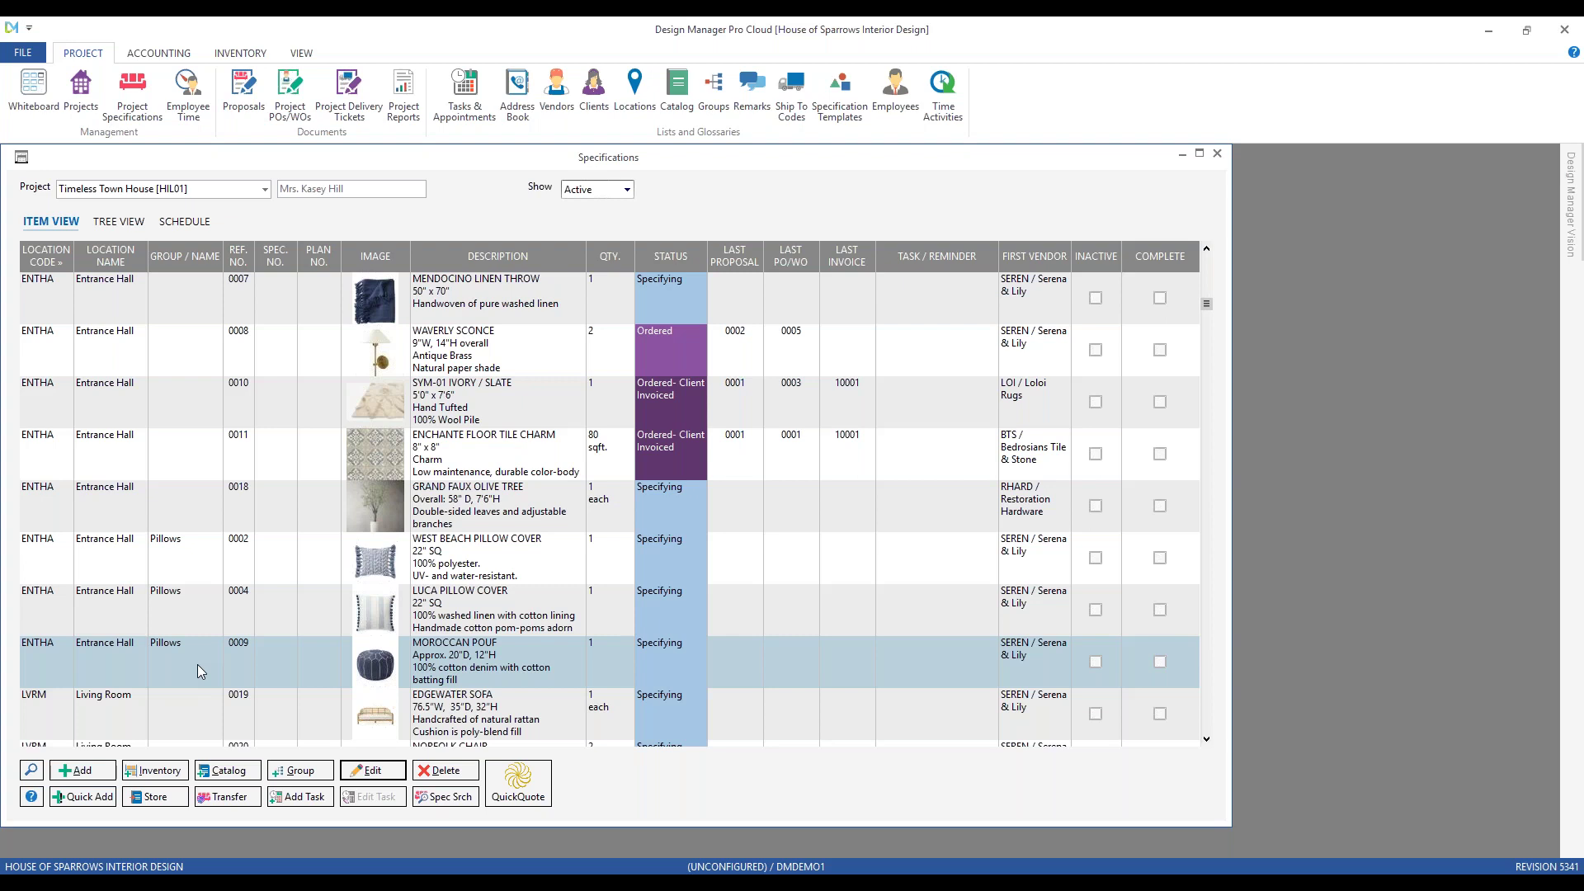
click(287, 557)
double_click(287, 558)
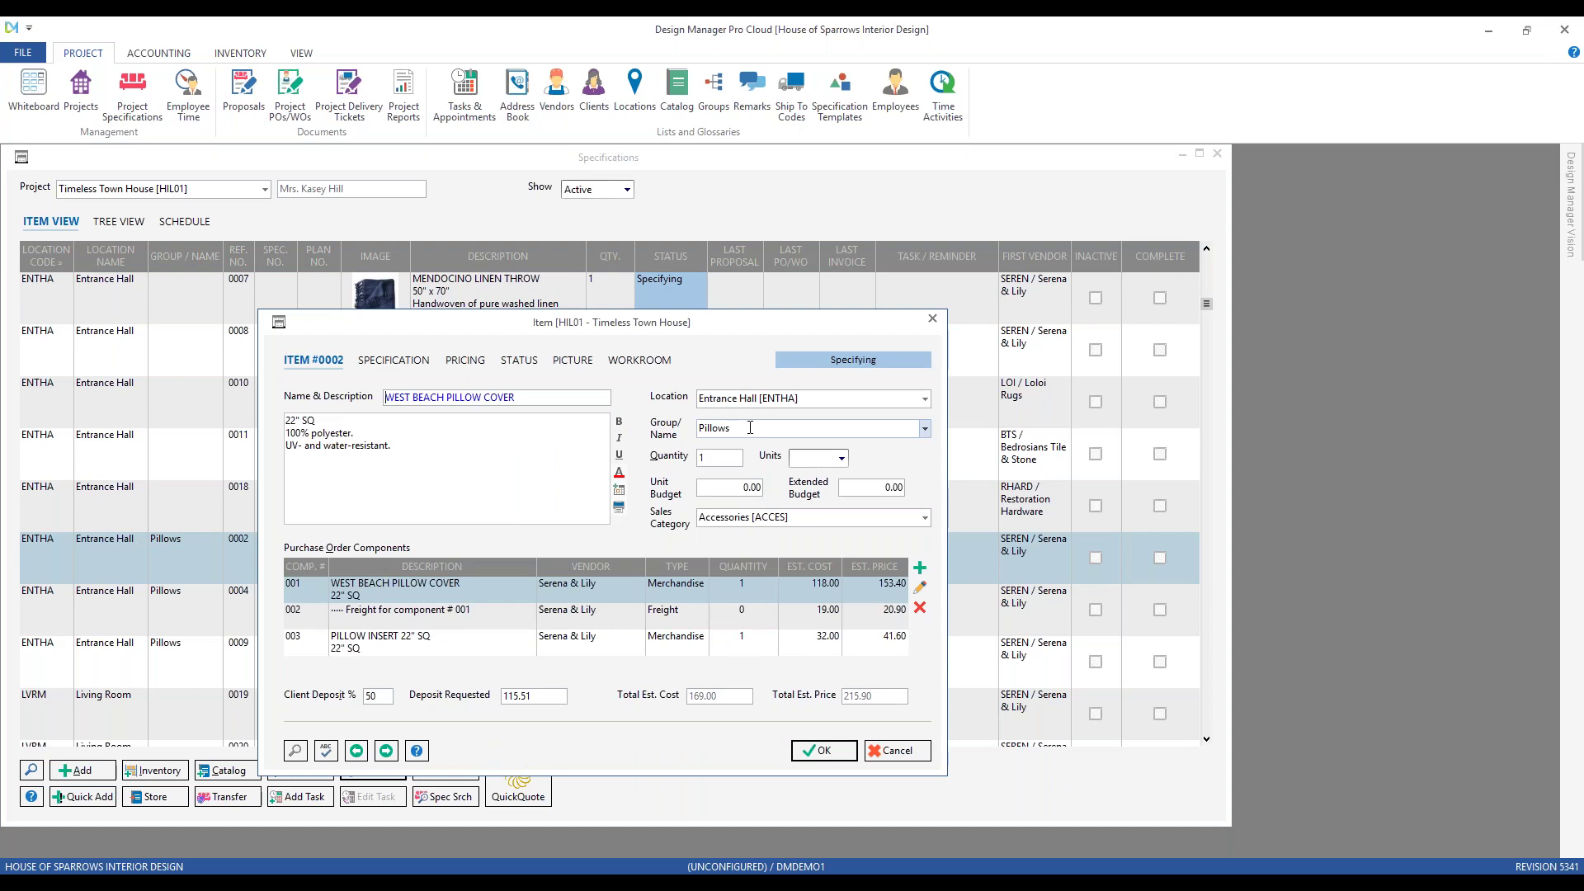
click(894, 751)
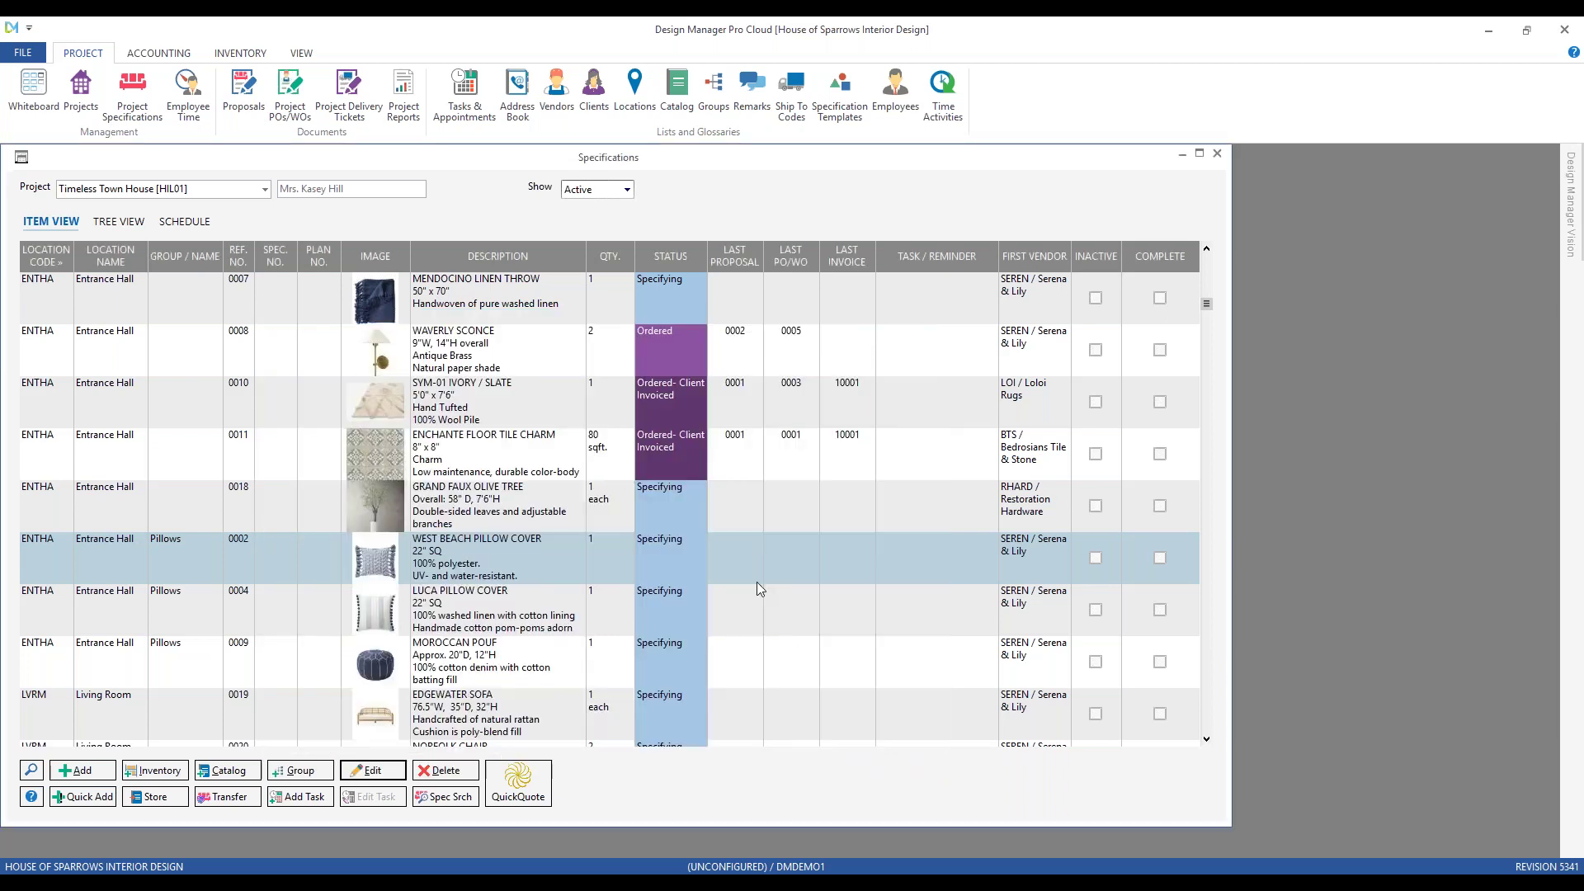
- Assign the Entrance Hall's Grand Faux Olive Tree to a new group named Accessories and save the item
click(287, 498)
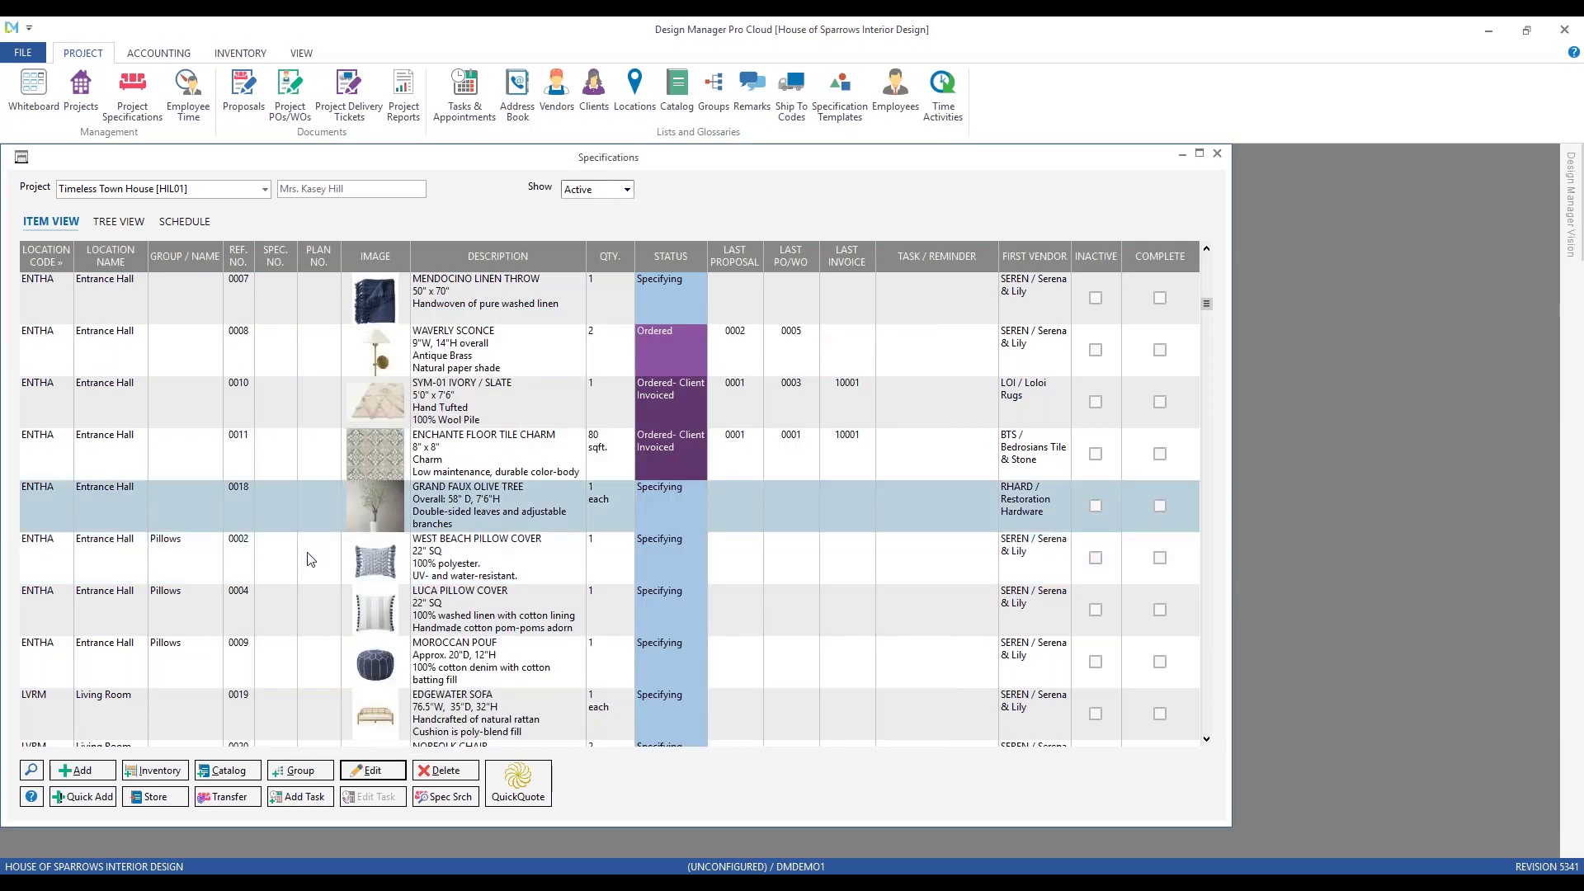
double_click(279, 495)
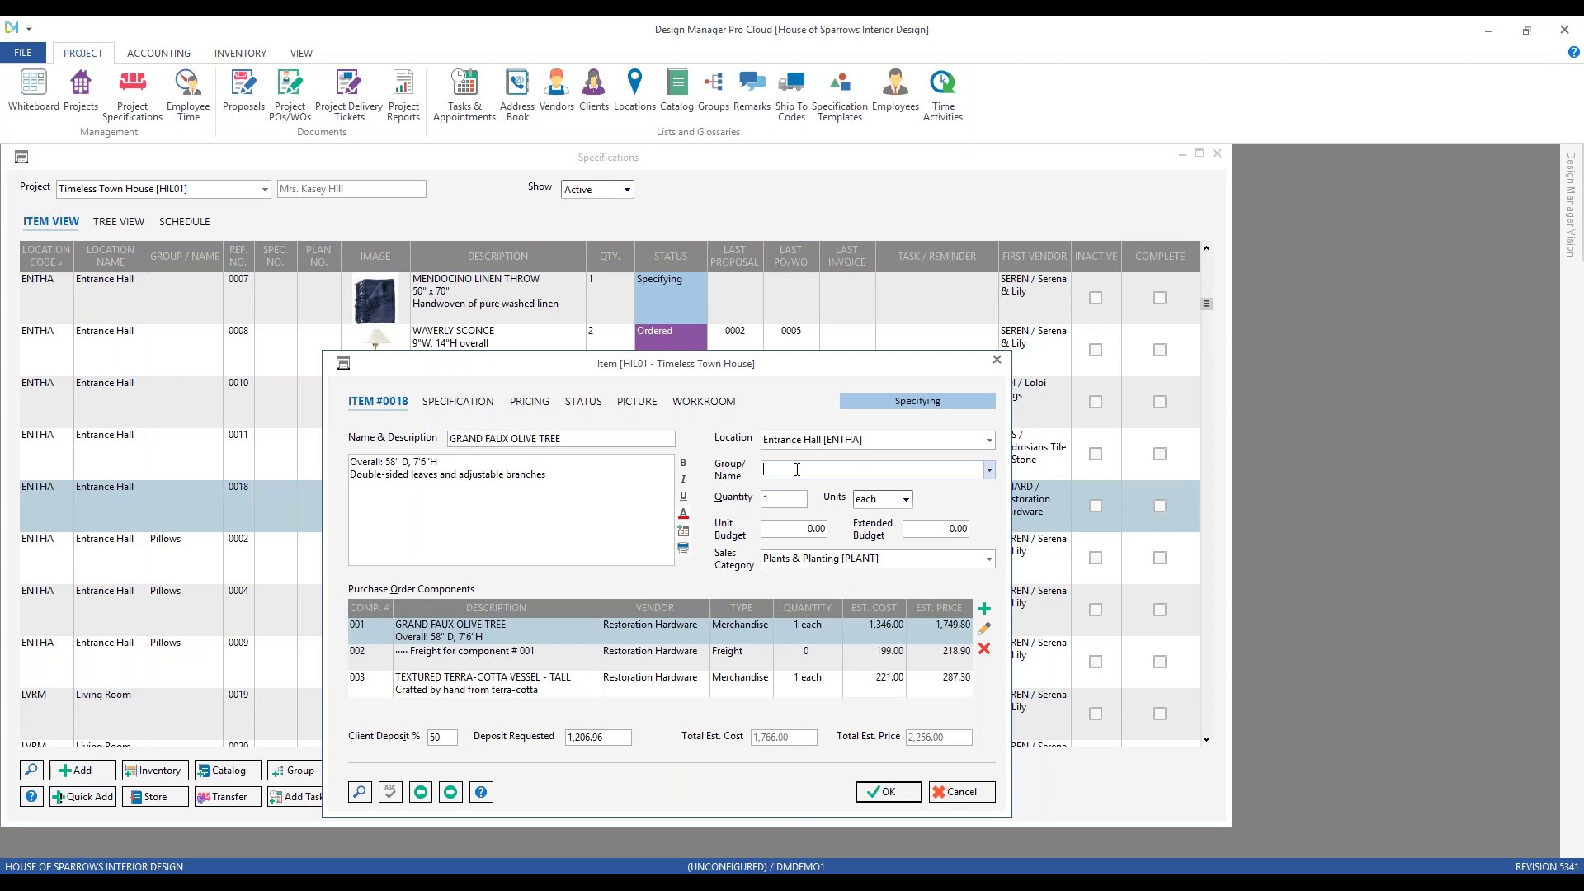
text(Accessories)
click(905, 795)
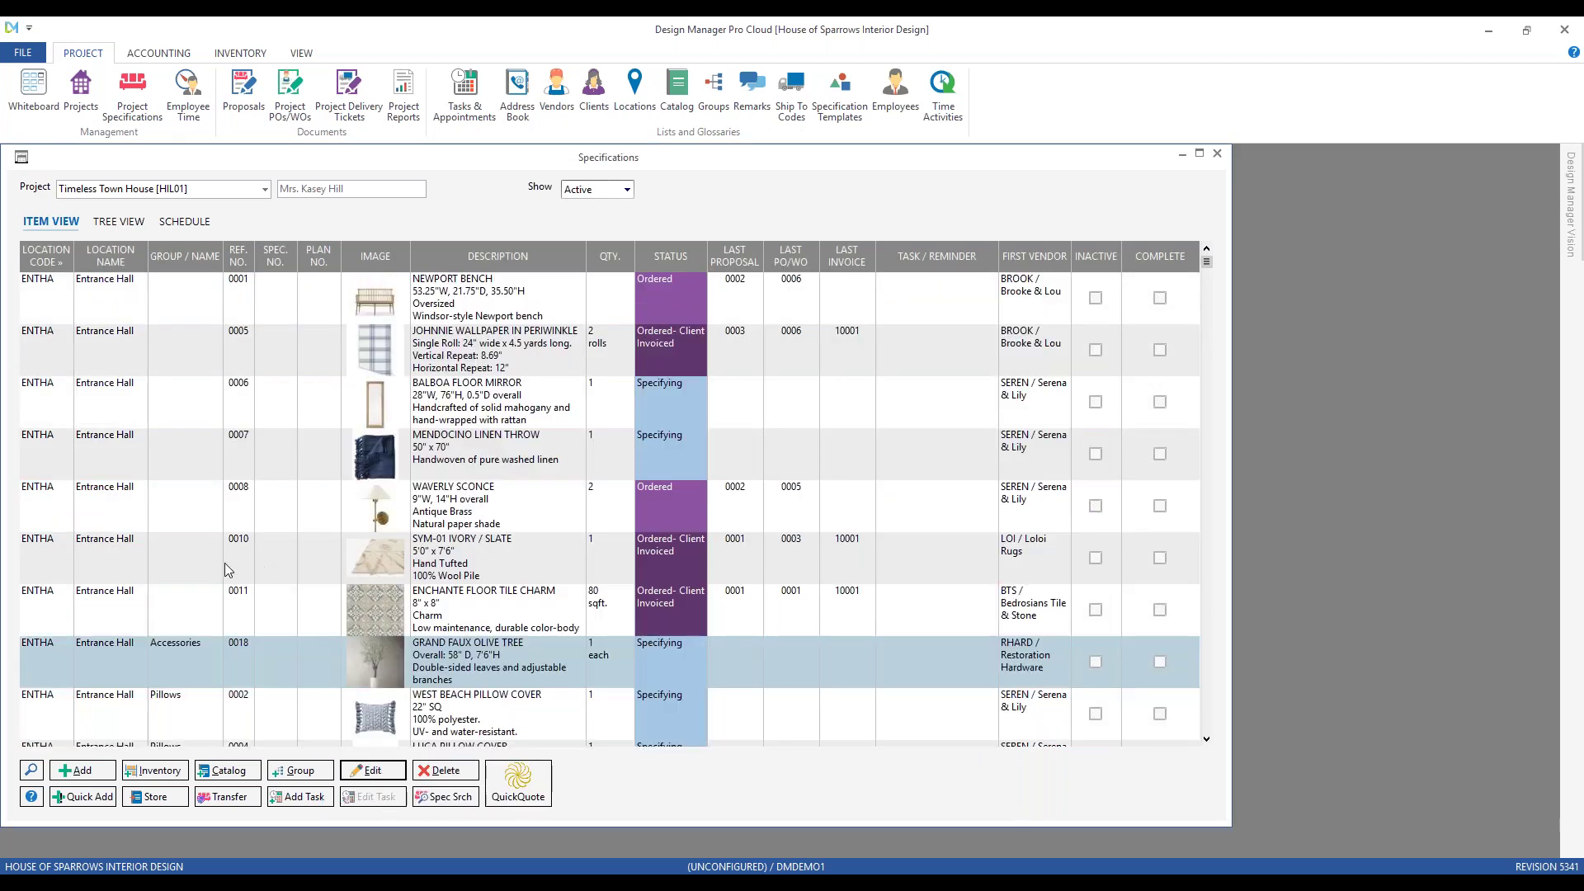
- Reopen the Grand Faux Olive Tree item, examine the available groups for its Group/Name field, and close the item
scroll(203, 644, down, 1)
scroll(203, 644, down, 1)
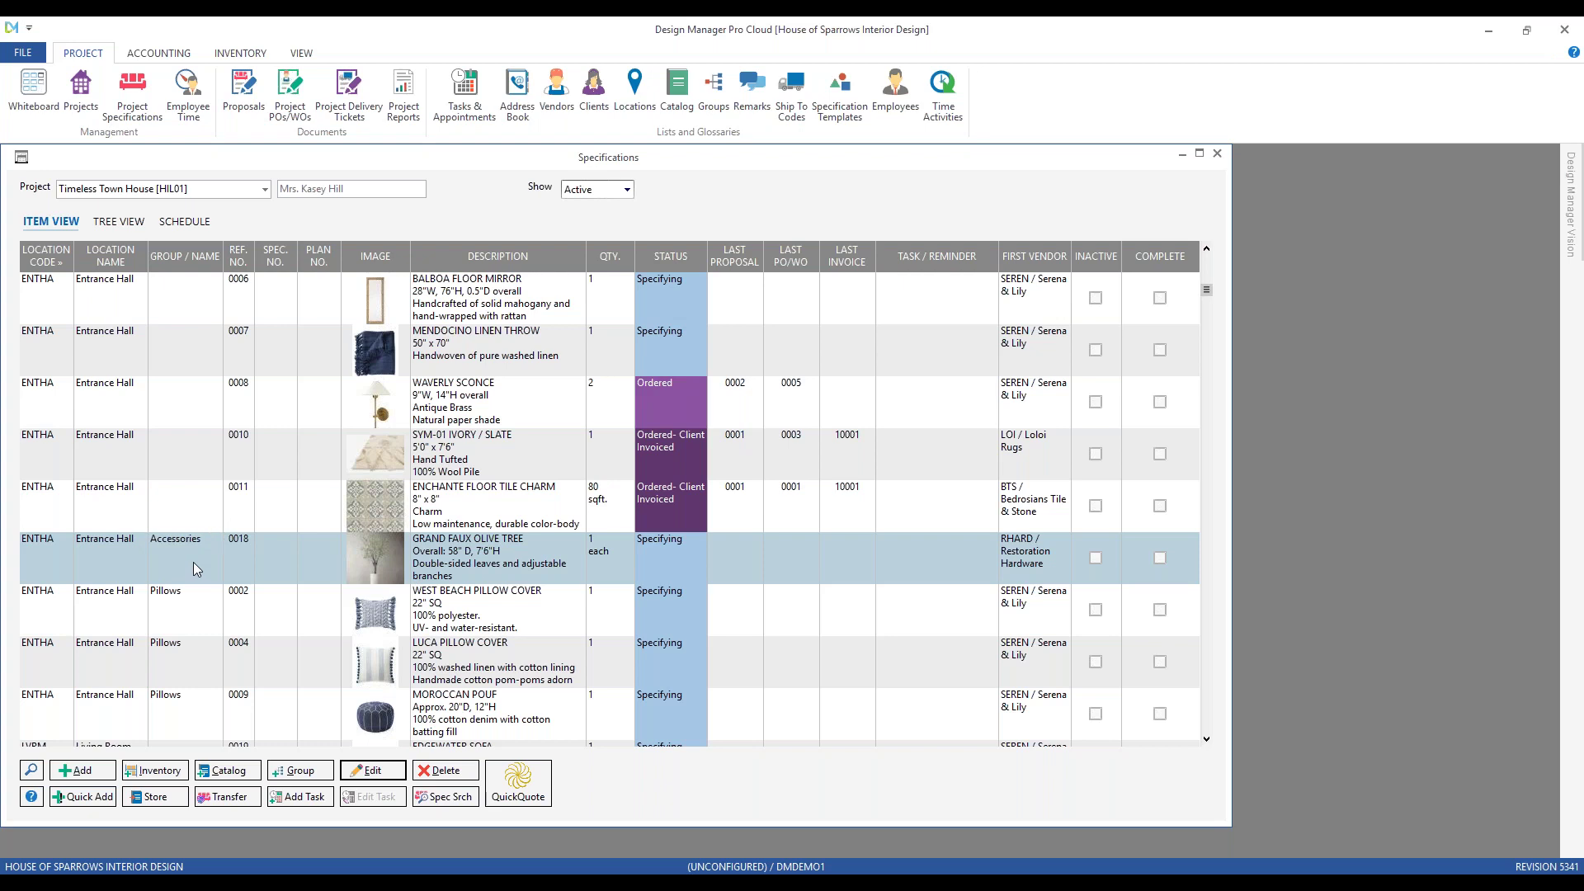
double_click(220, 558)
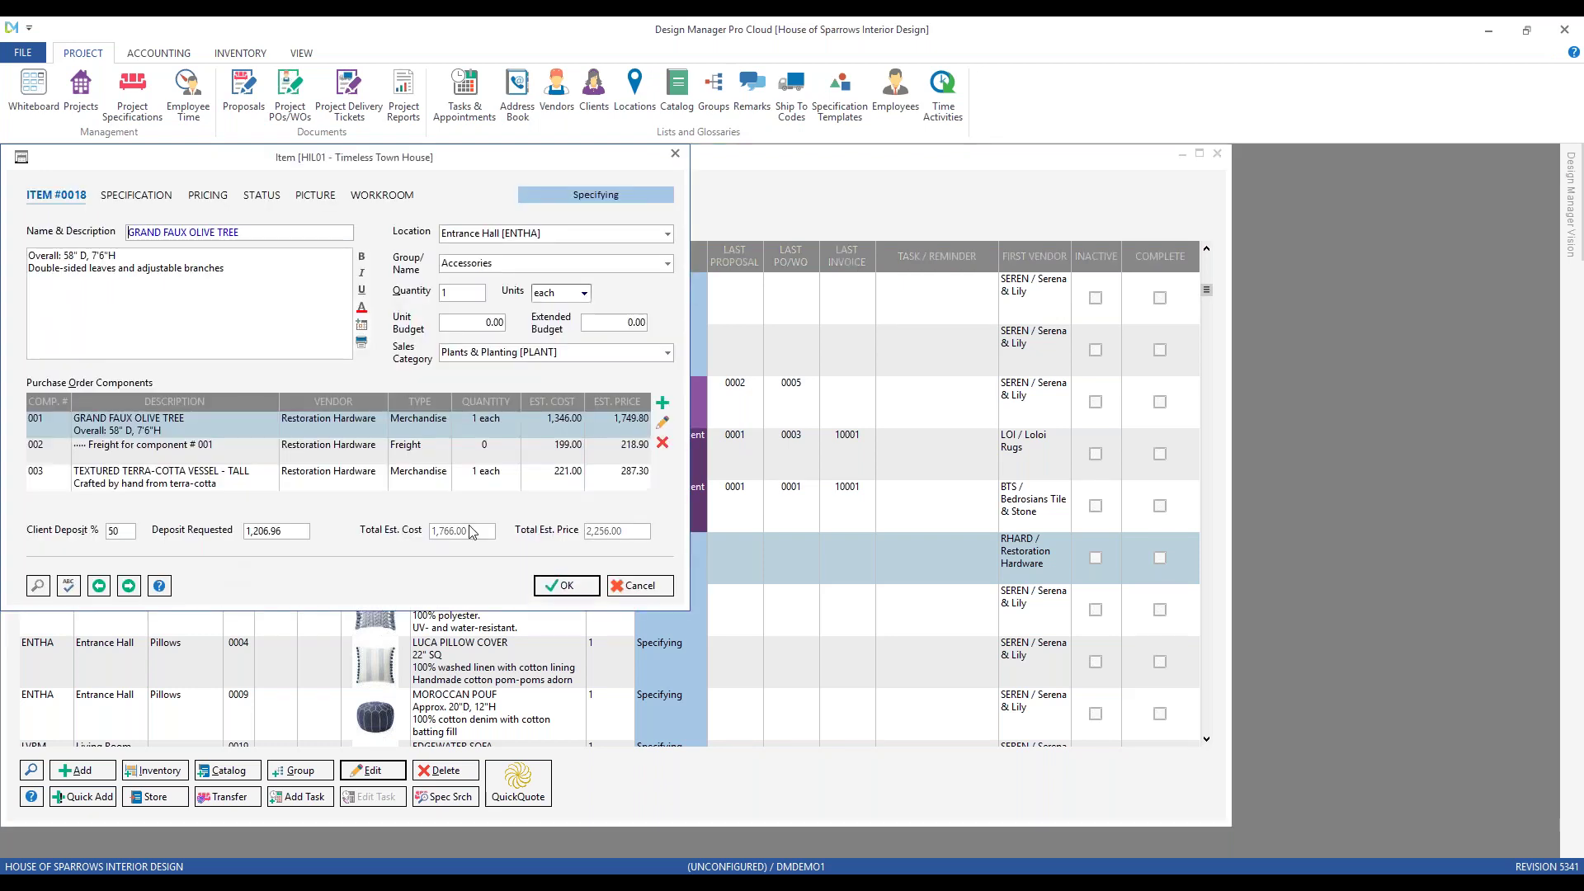
drag(500, 159, 629, 239)
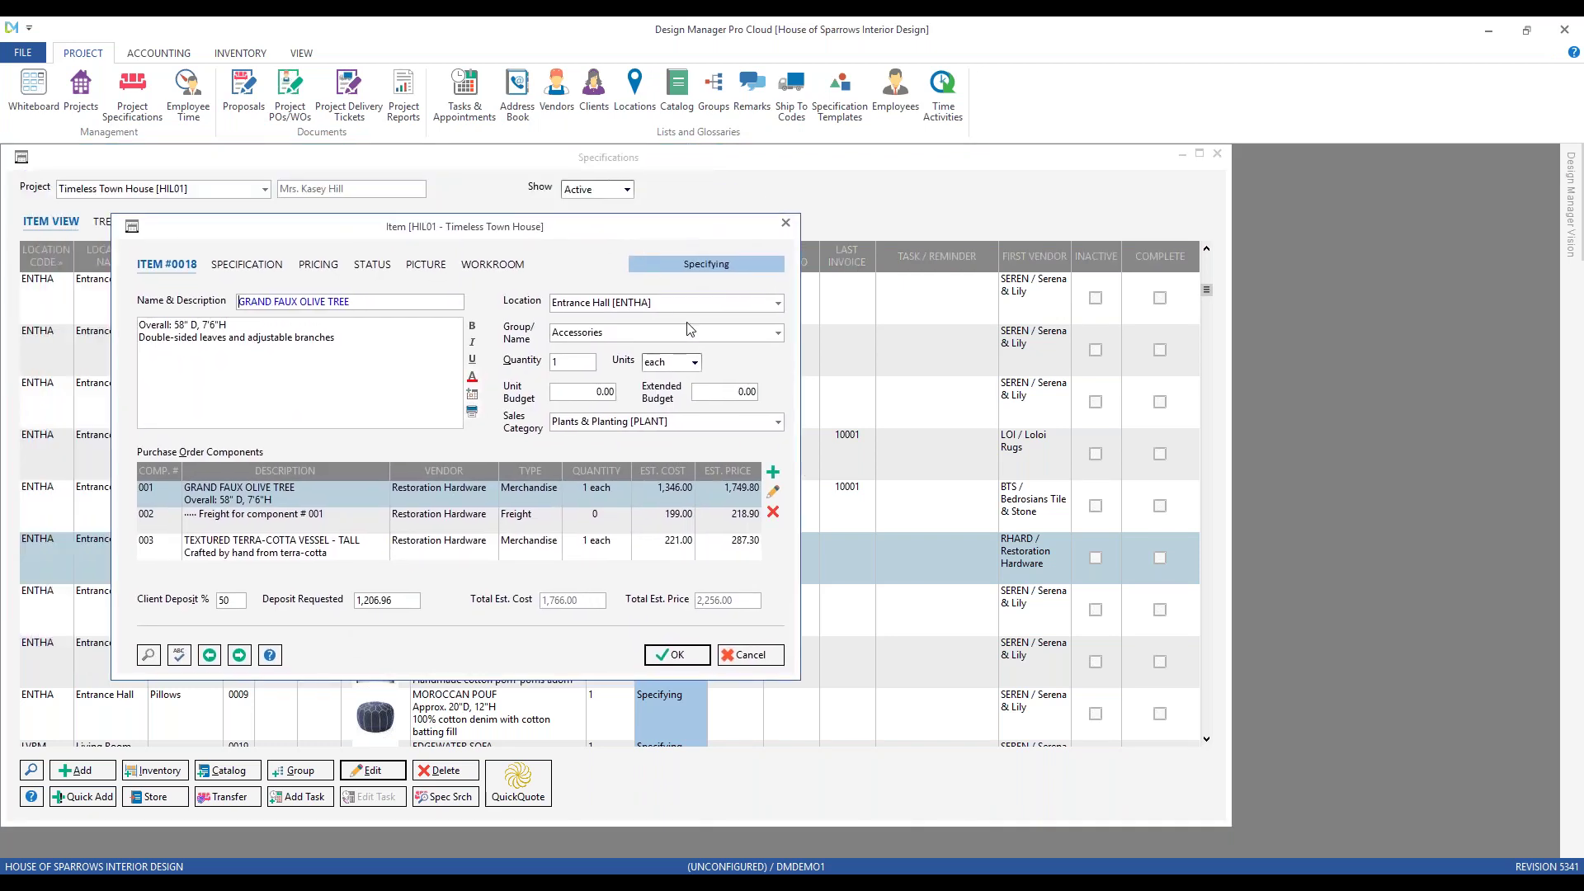
click(668, 335)
click(149, 655)
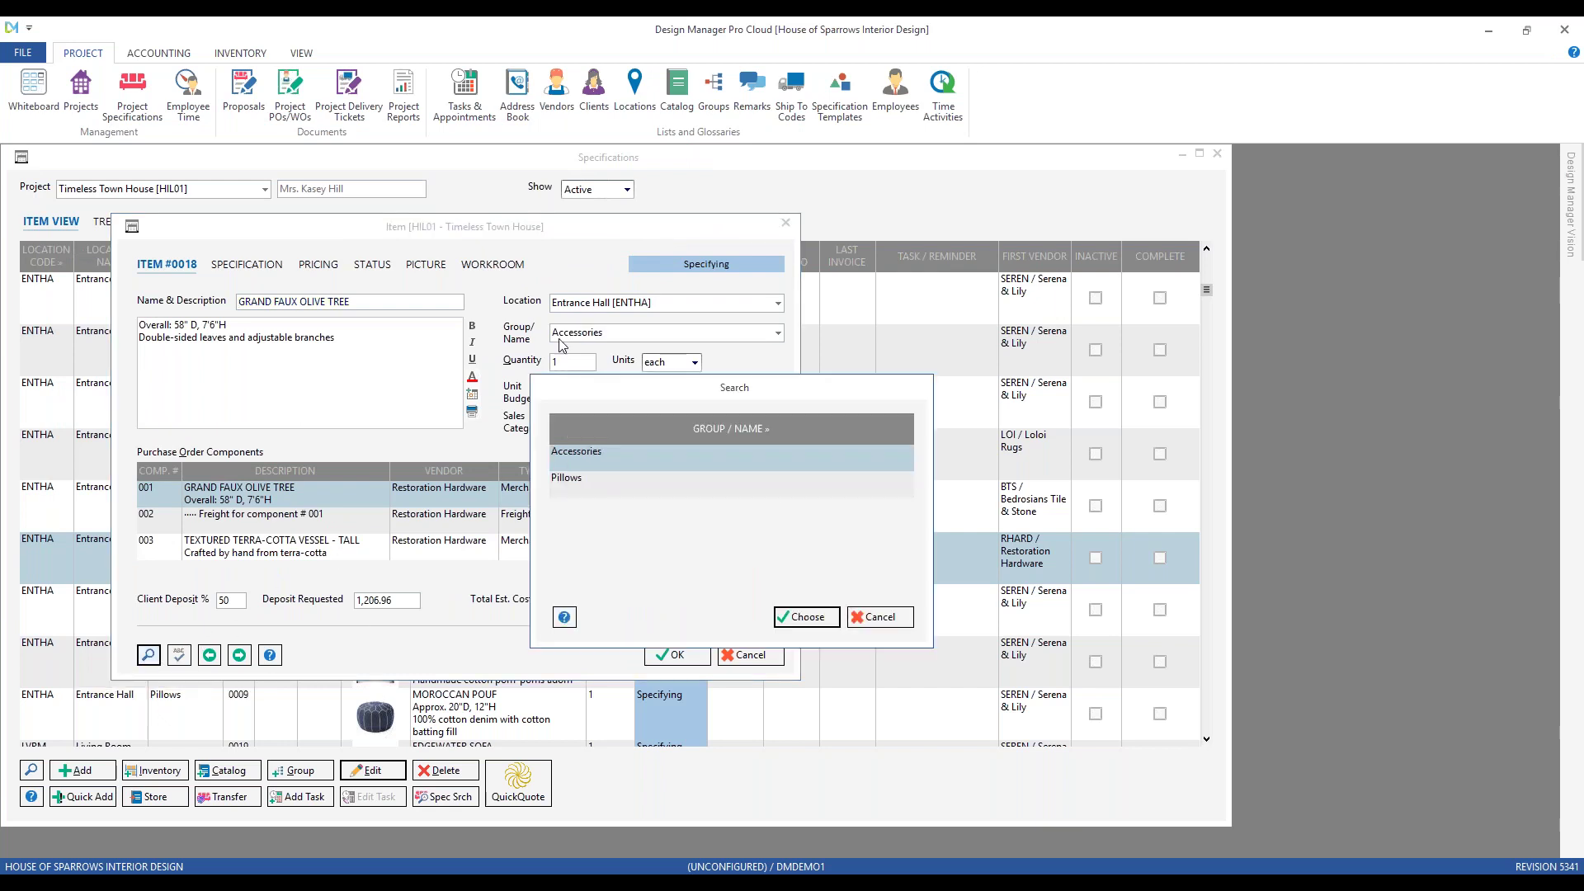
click(597, 480)
click(602, 460)
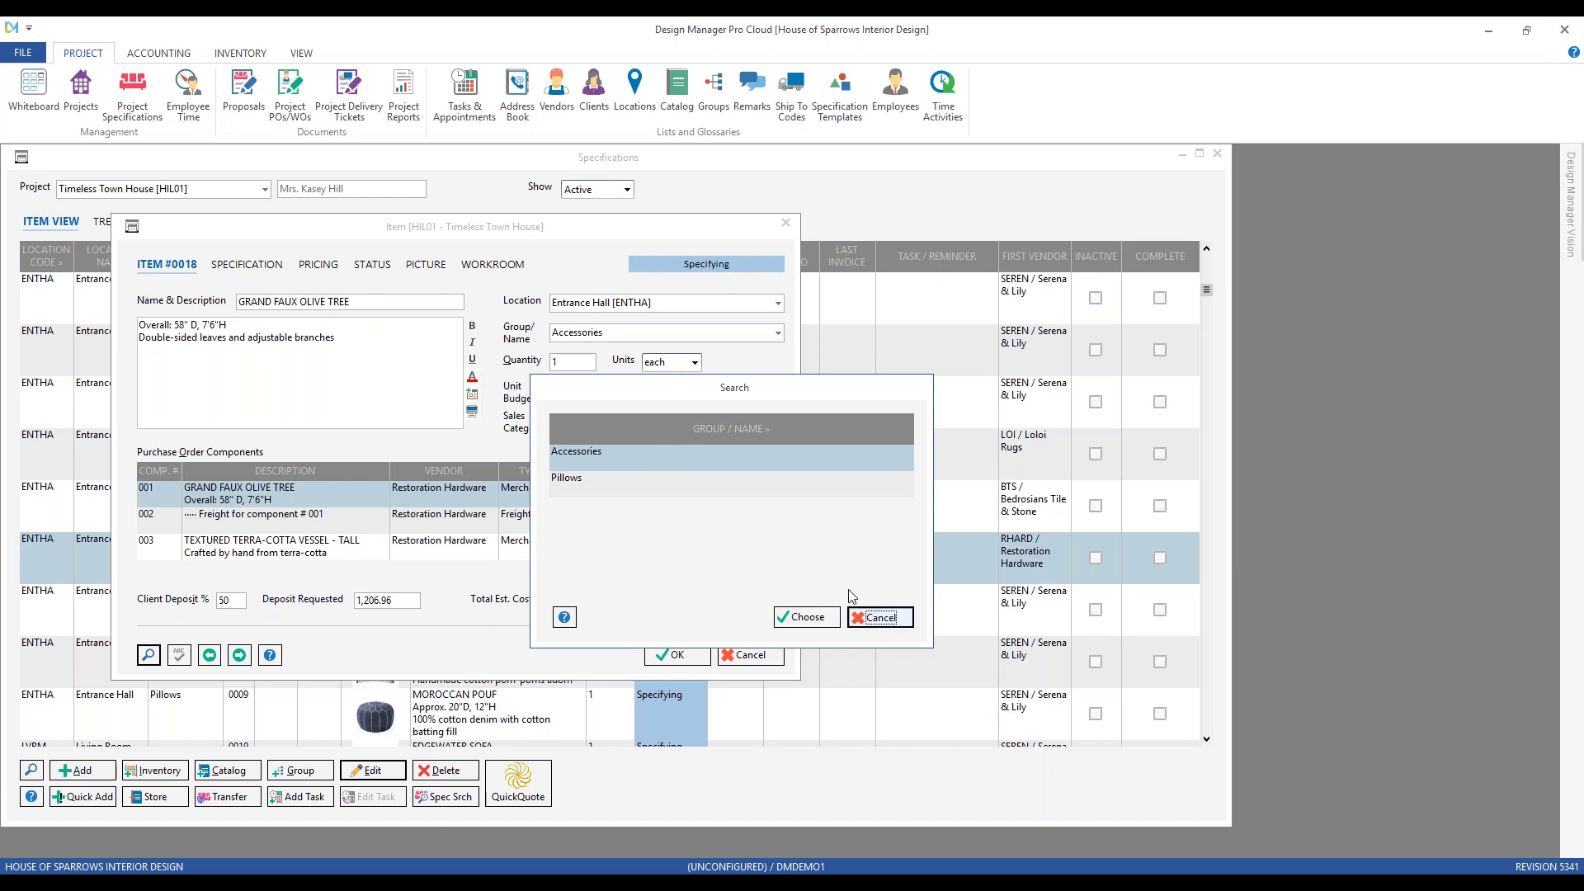
click(896, 619)
click(676, 655)
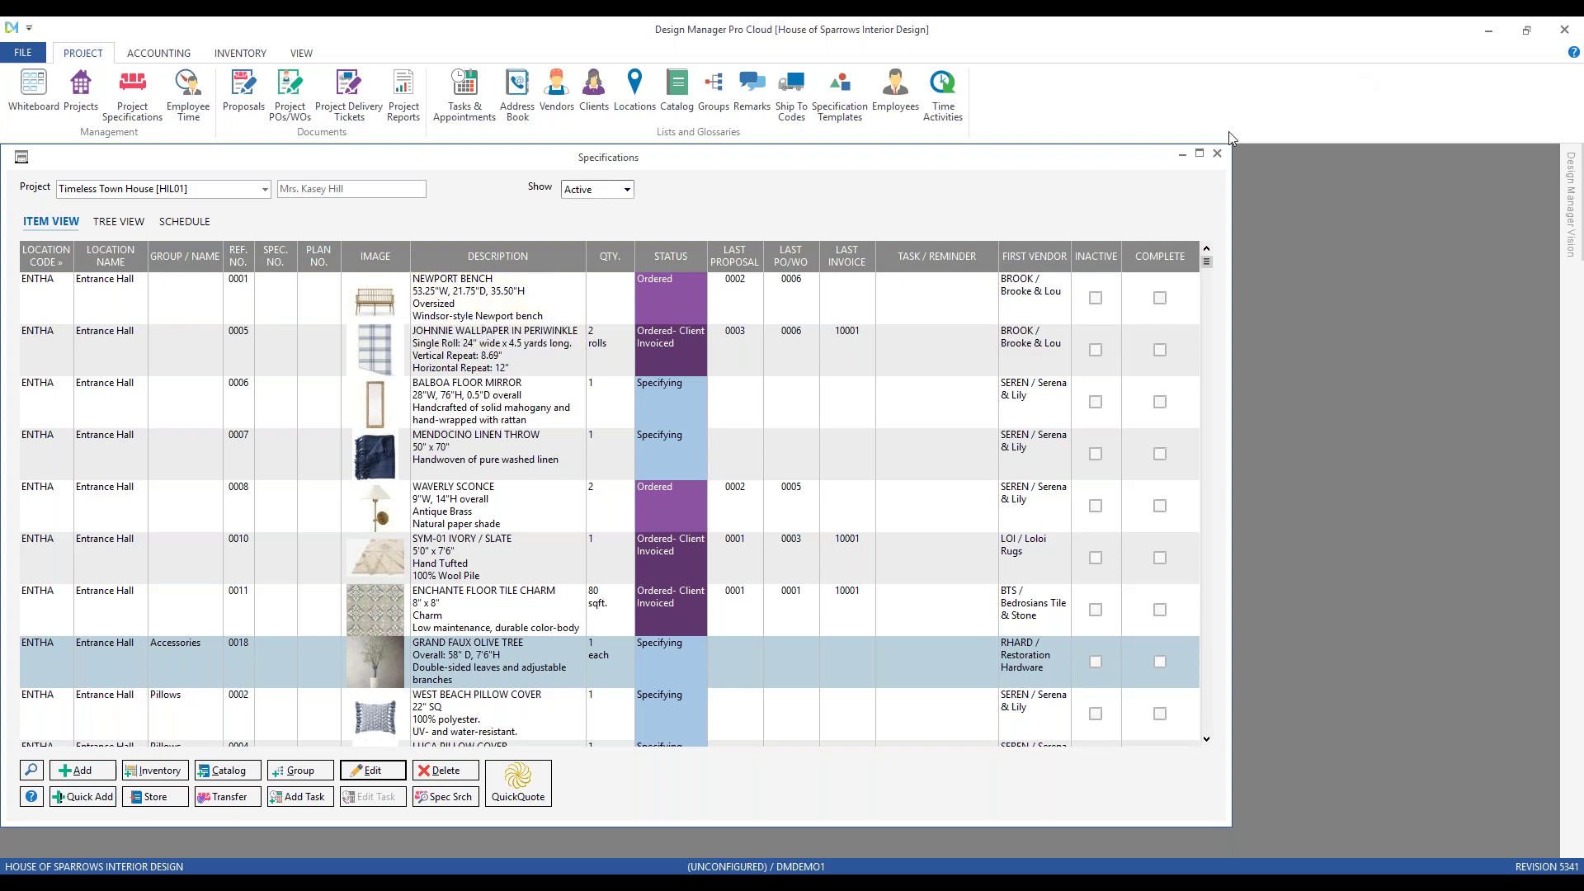
- Close the specifications and open the proposals for the Timeless Town House [HIL01] project
click(1217, 153)
click(241, 107)
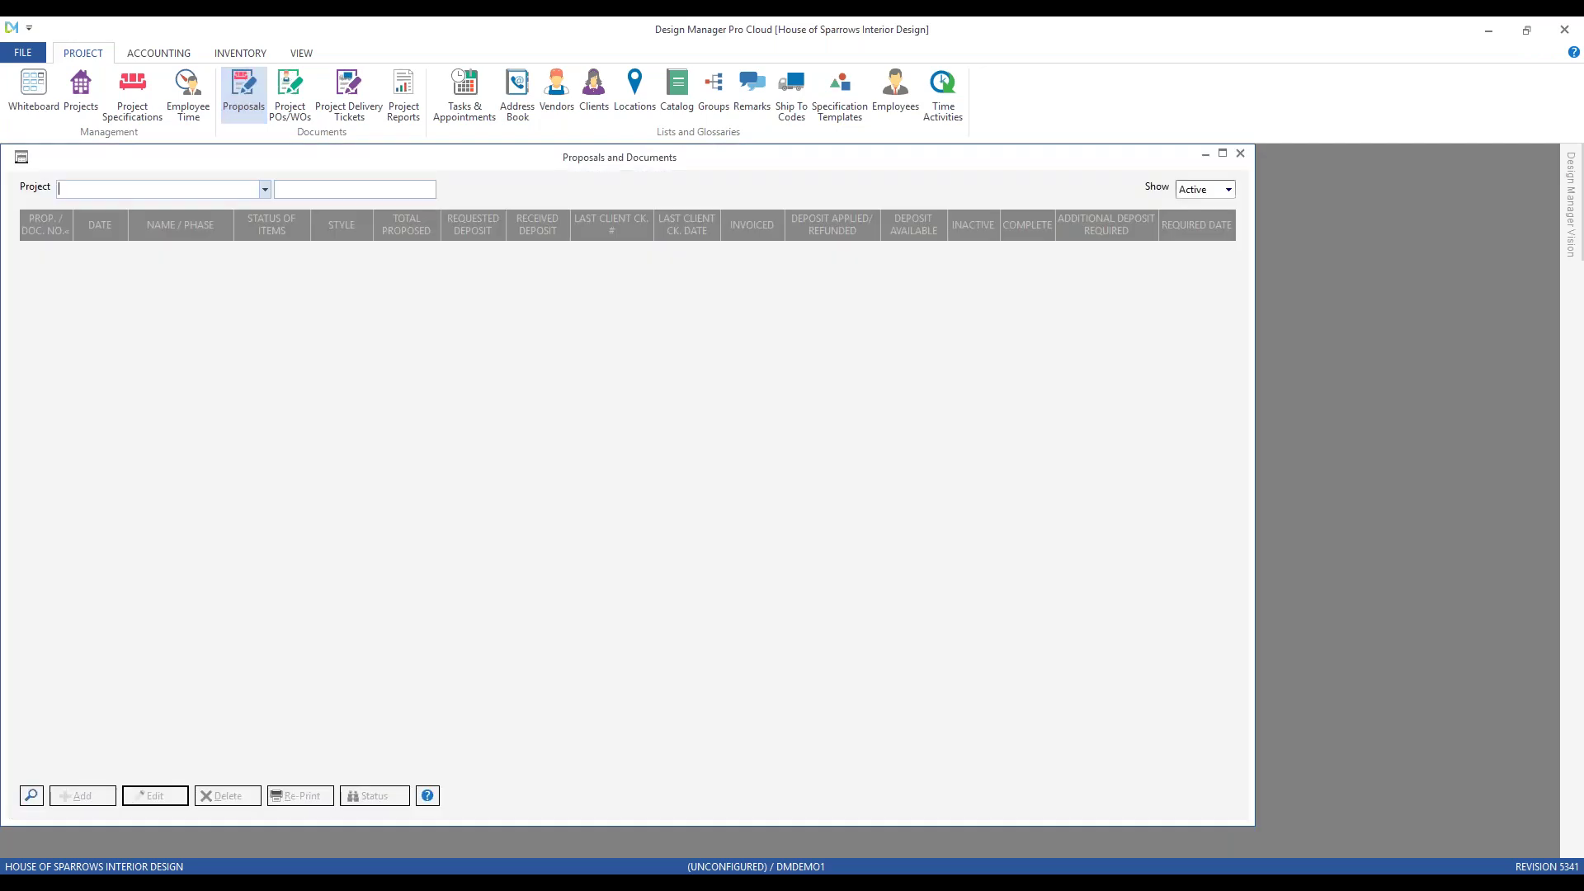
text(hi)
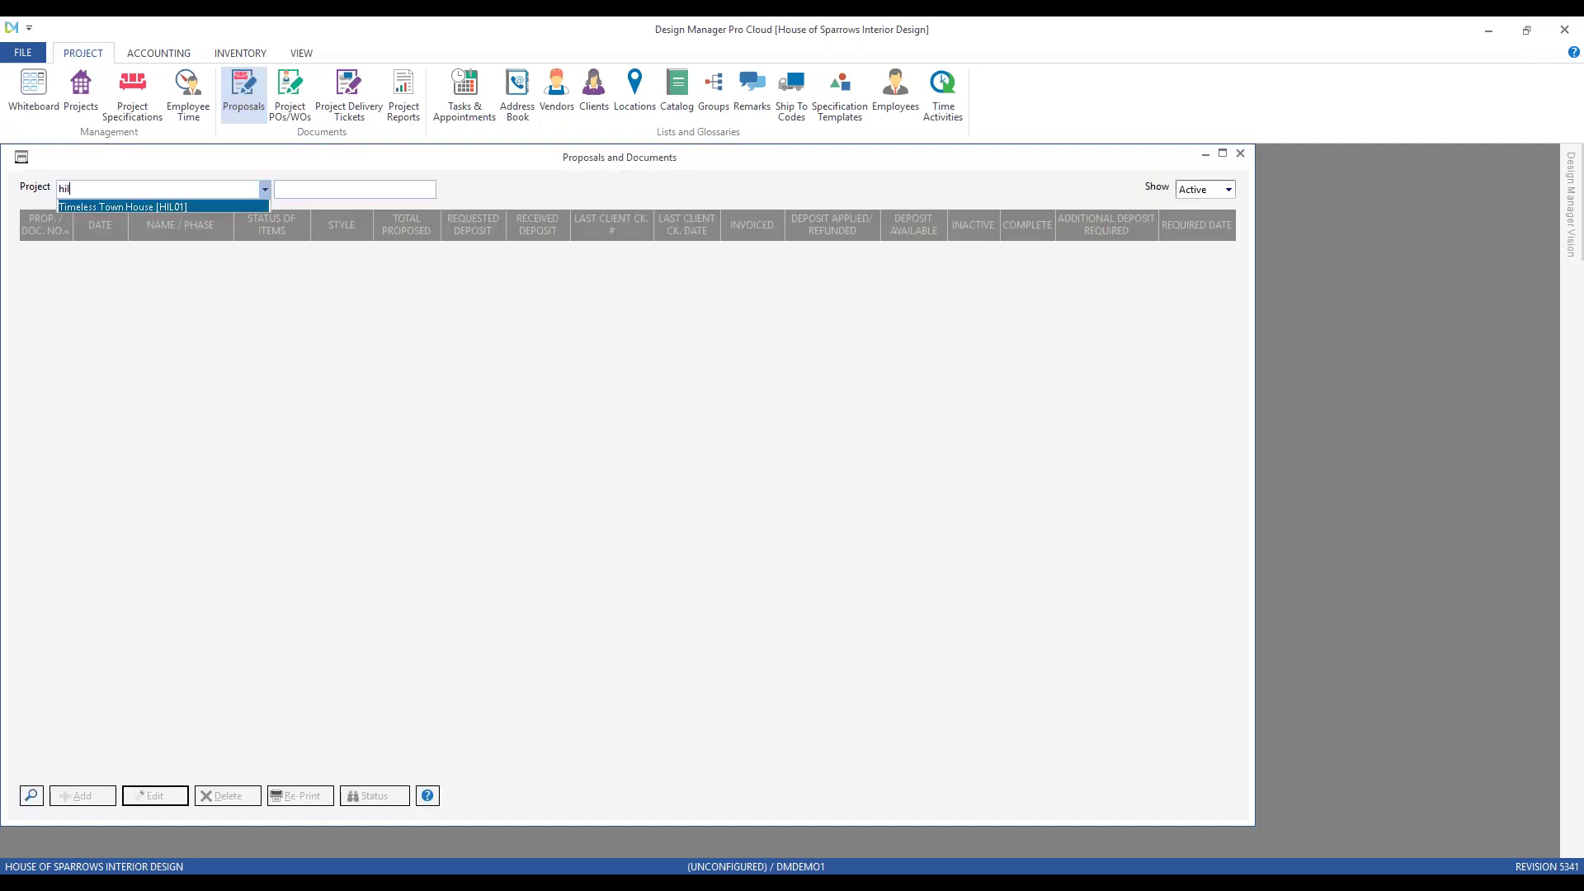
text(l)
key(Return)
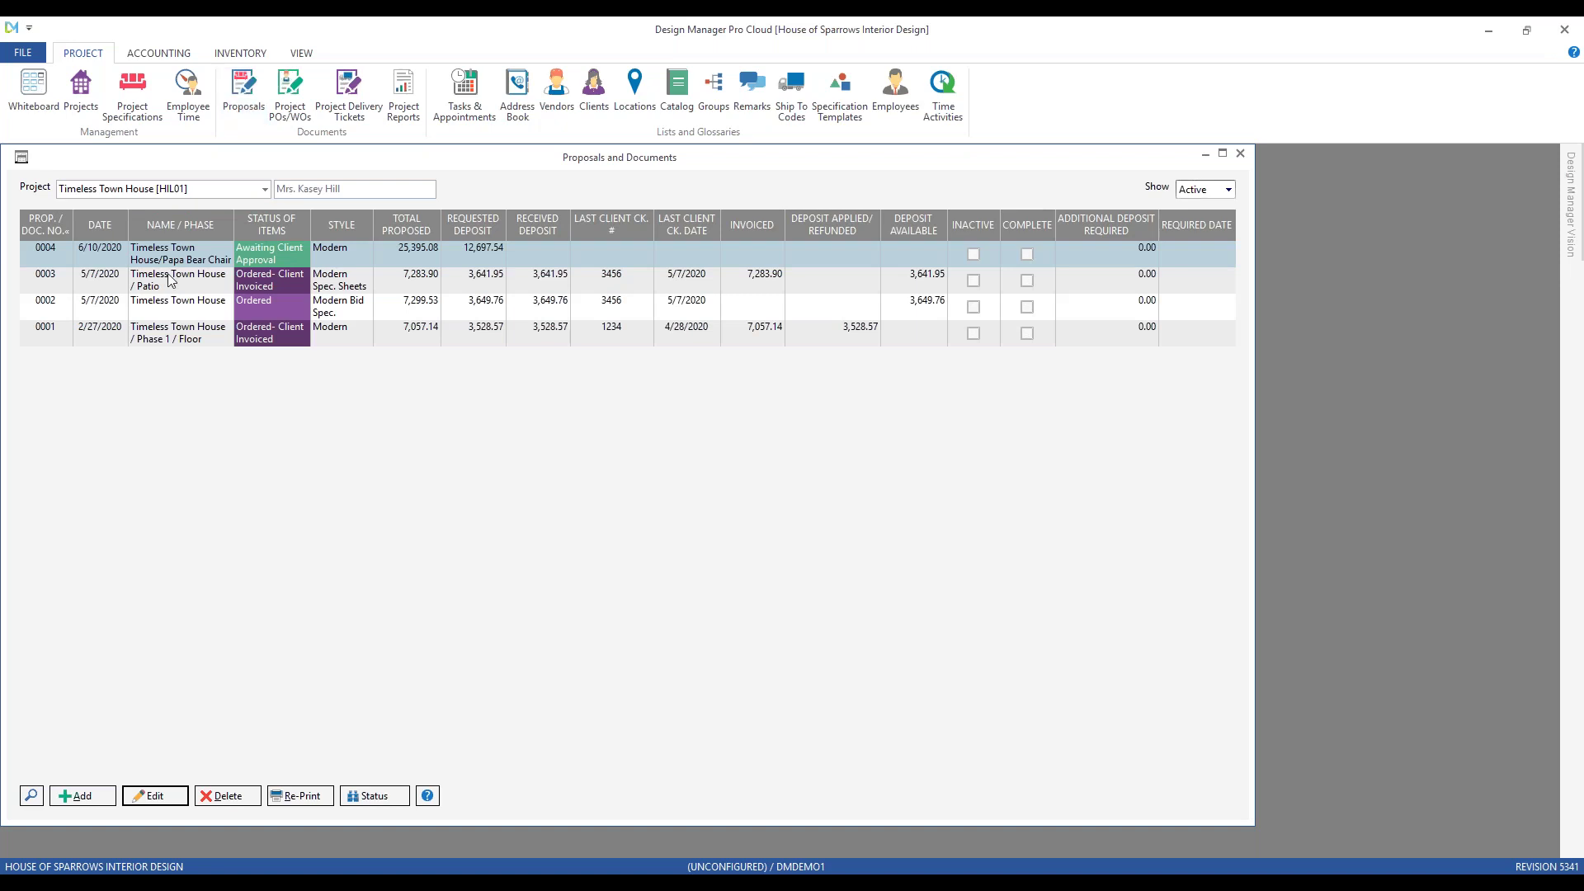
- Start a new proposal named Entrance Hall and open its item tagging options
click(85, 797)
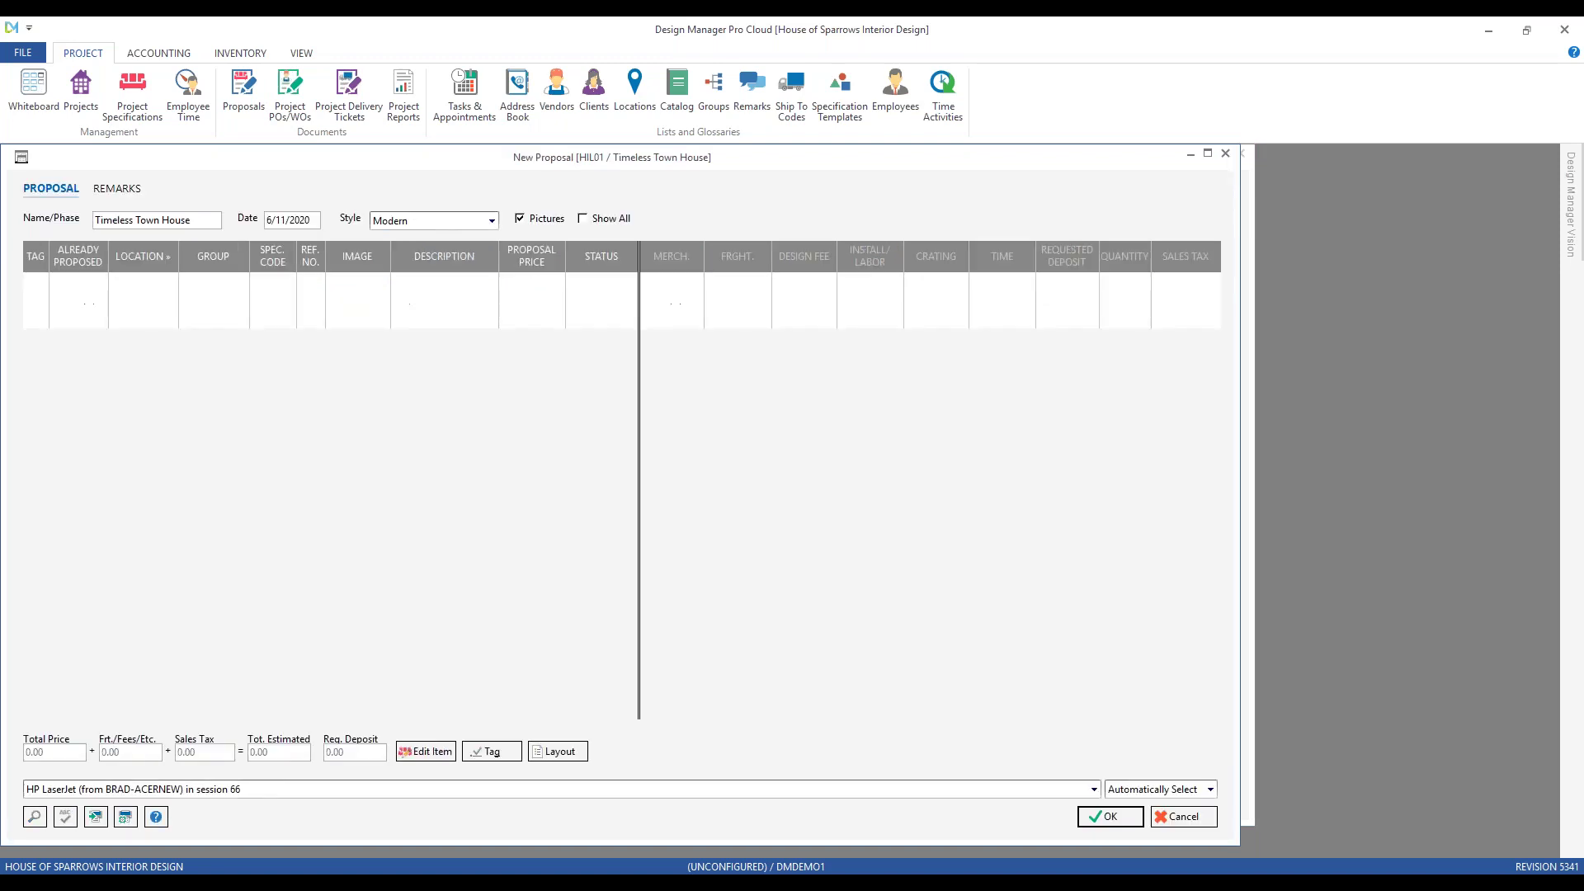
drag(207, 222, 78, 224)
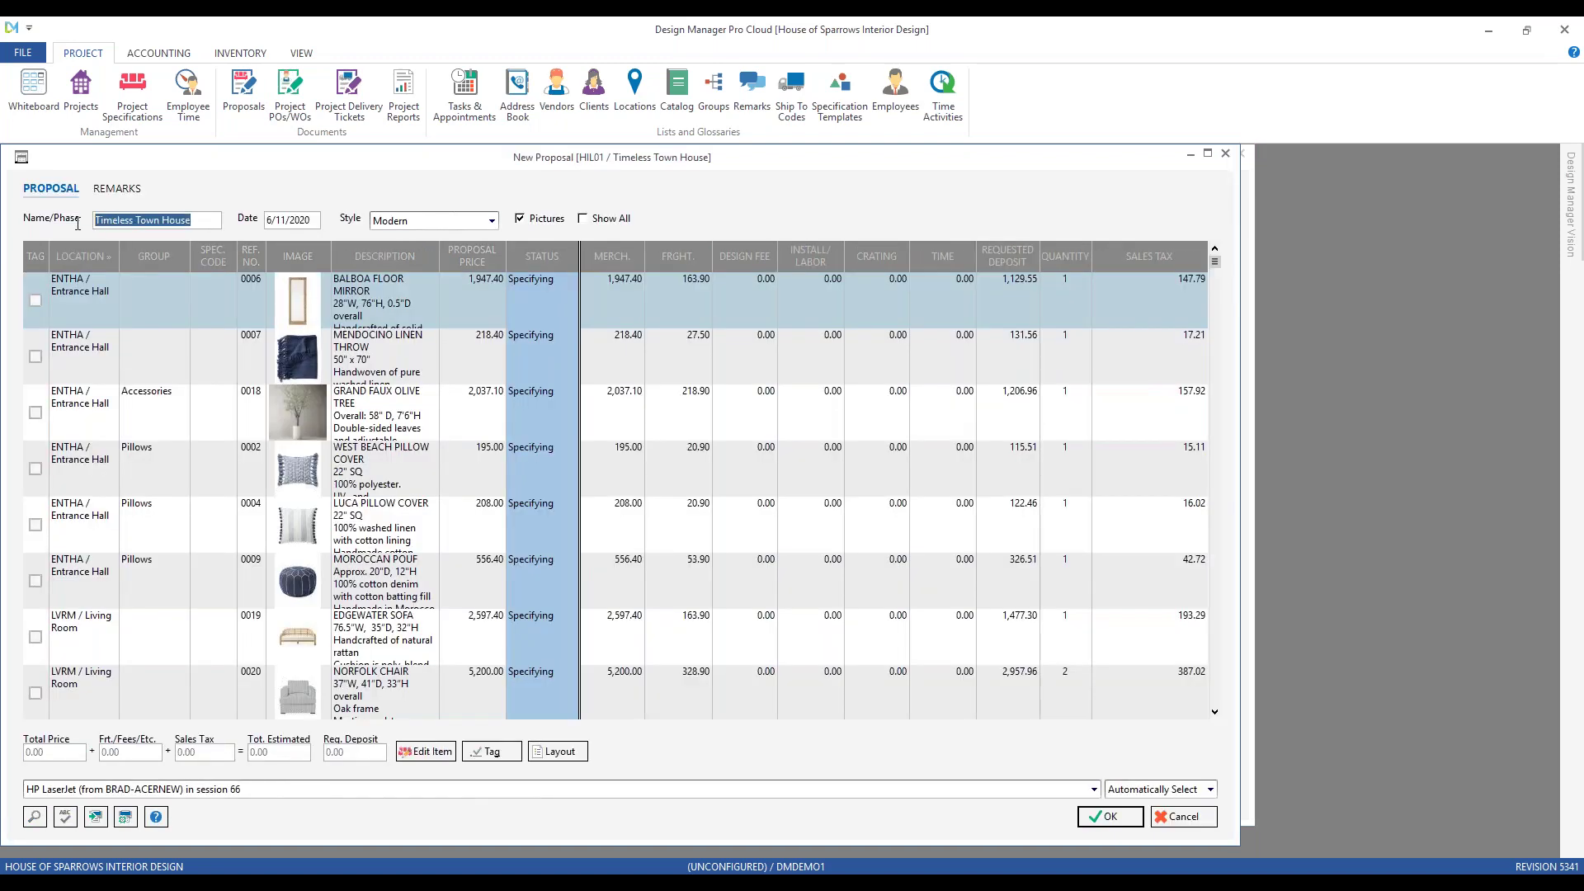
text(Entrance Hall)
key(Tab)
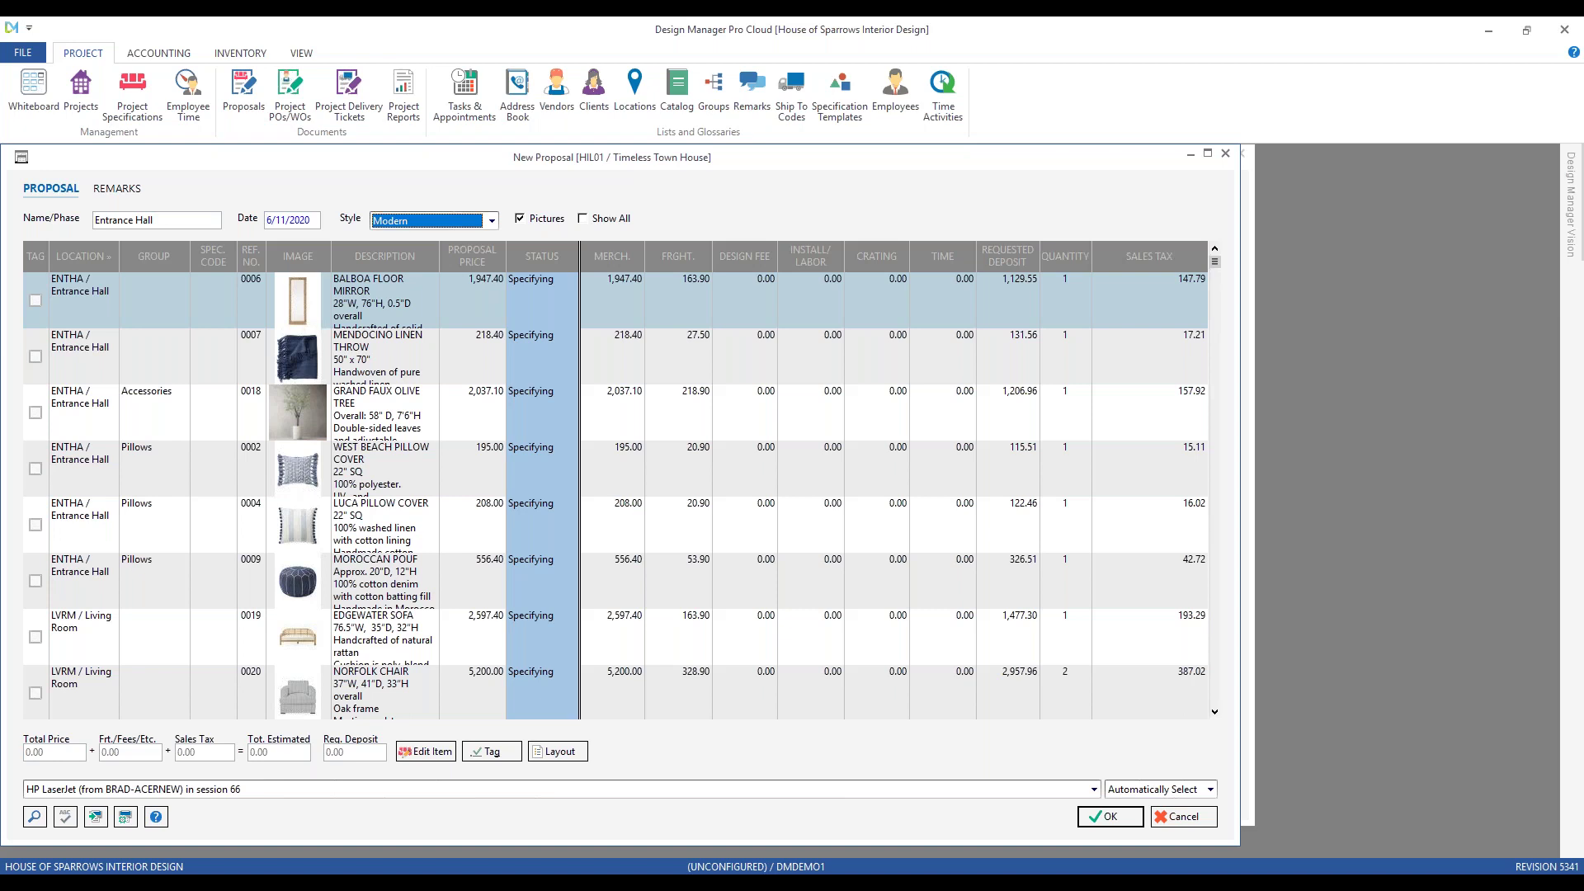
click(452, 431)
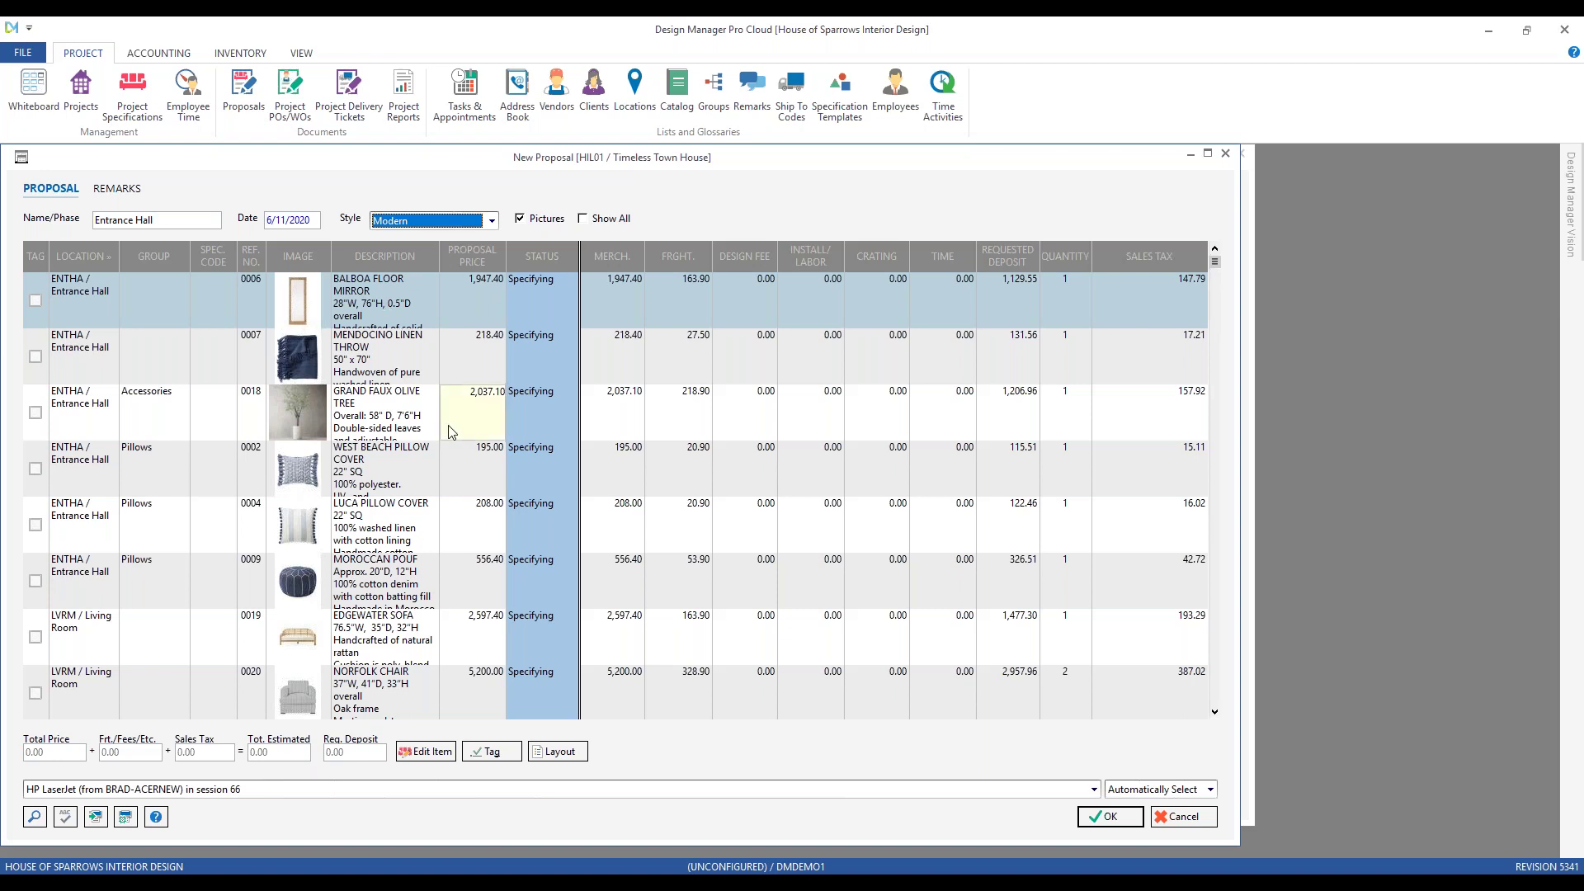
click(503, 756)
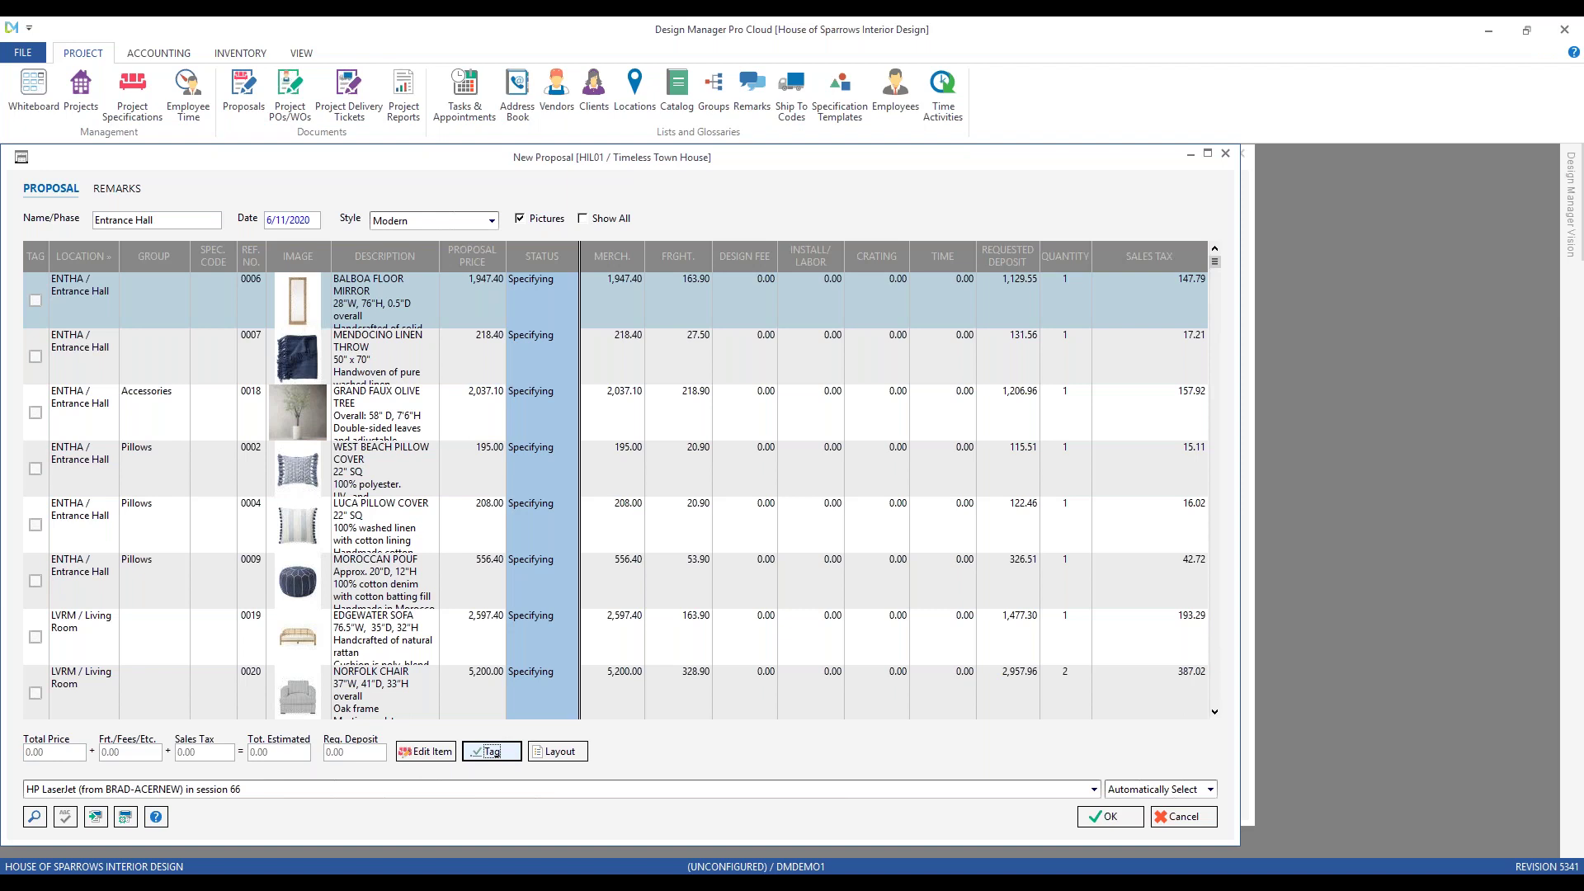
click(493, 753)
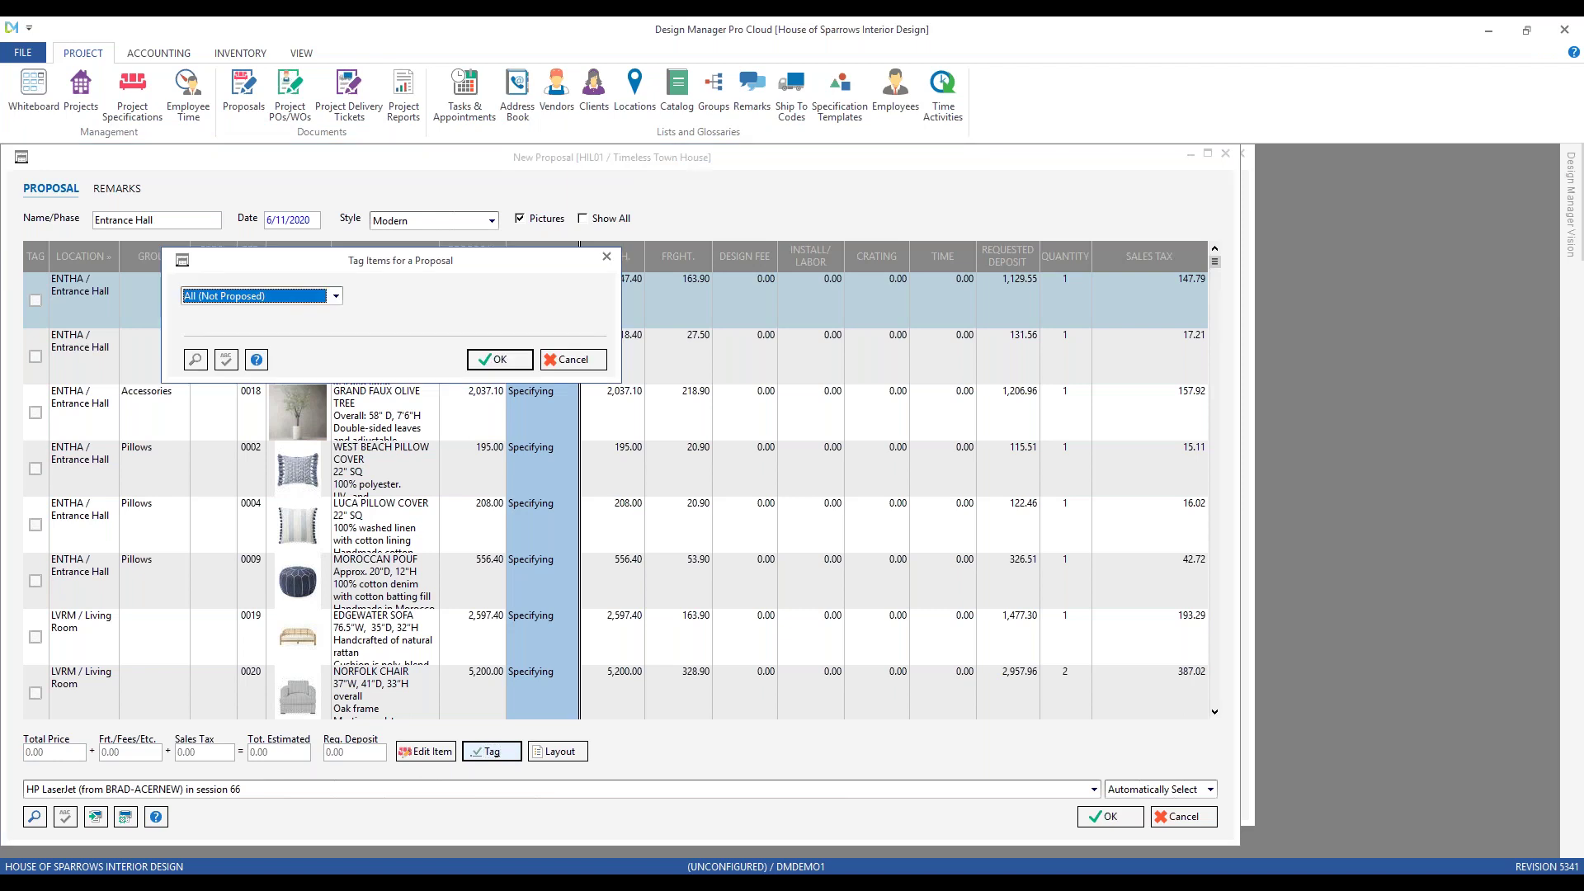
- Set the proposal's tagging criterion to Group and choose the Pillows group
click(335, 295)
click(300, 351)
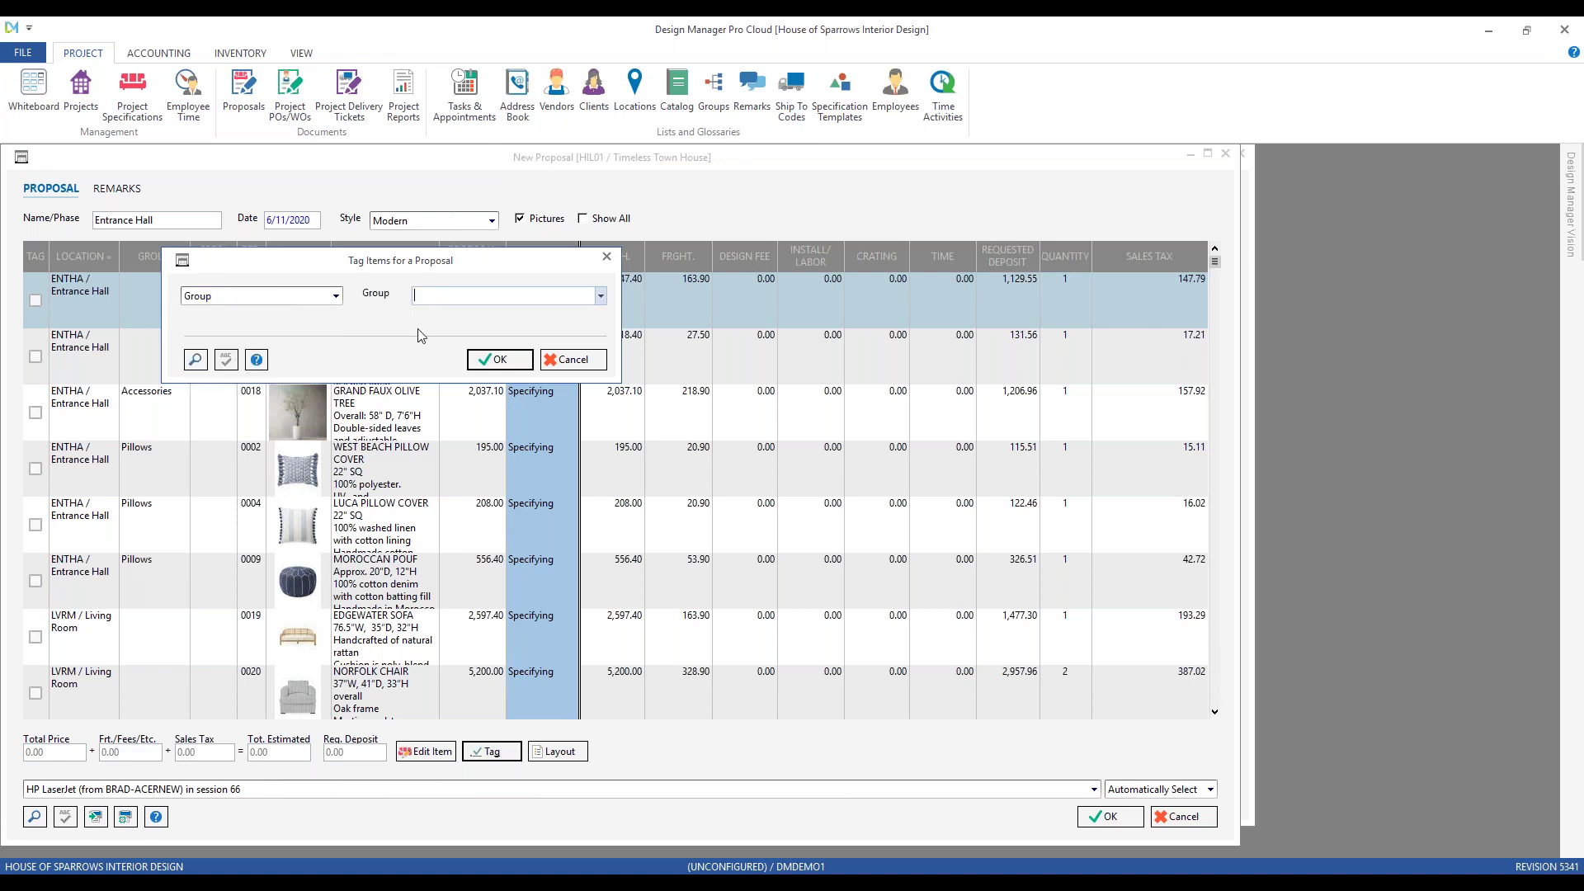
click(601, 297)
click(459, 434)
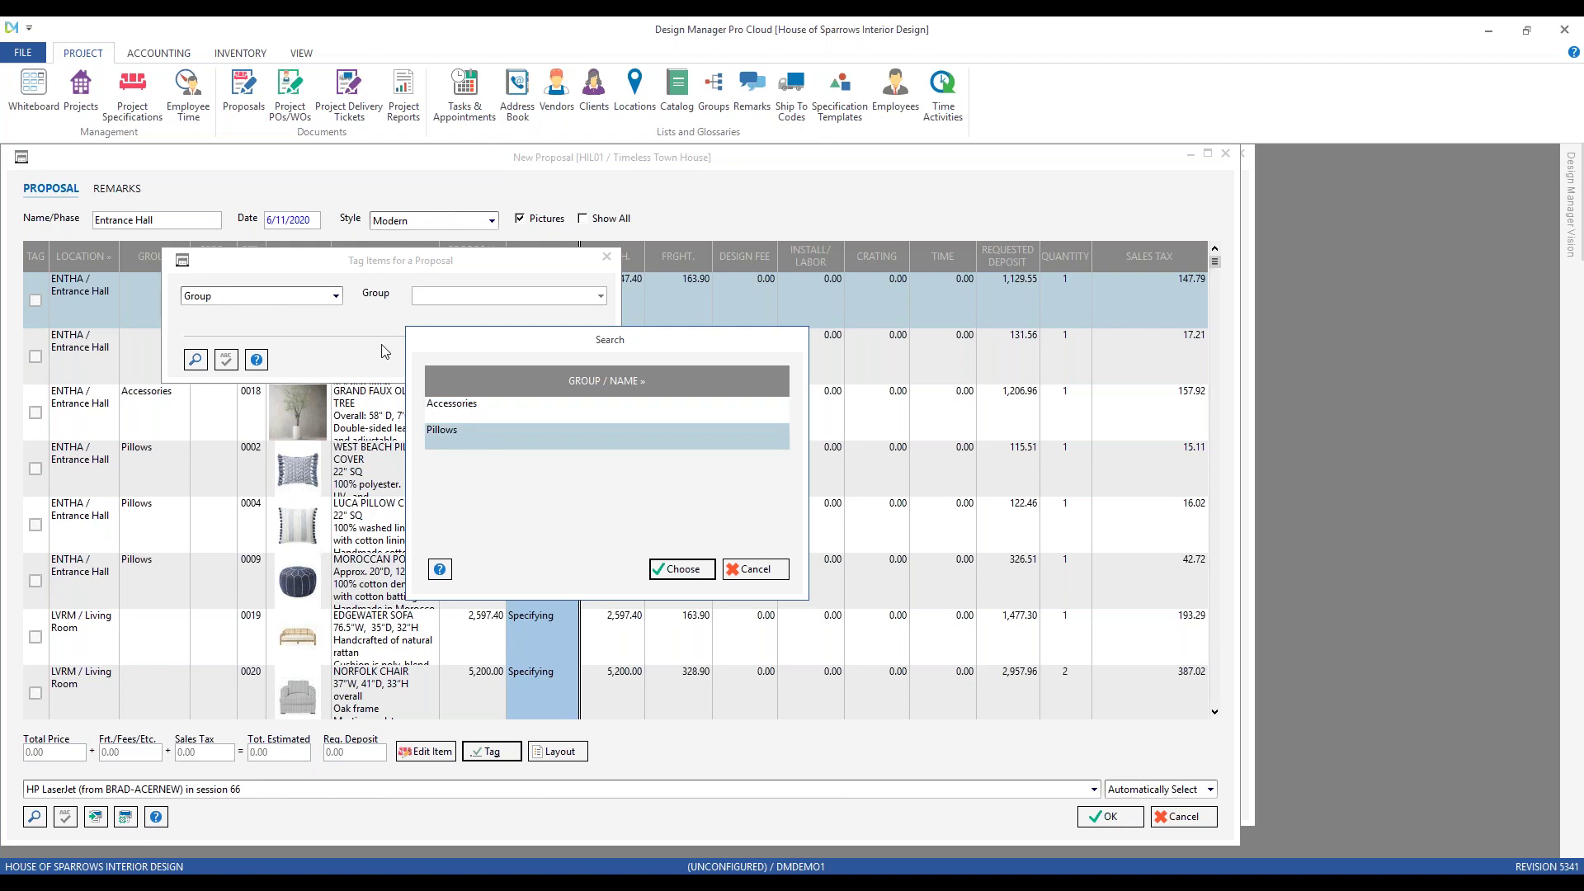
double_click(464, 435)
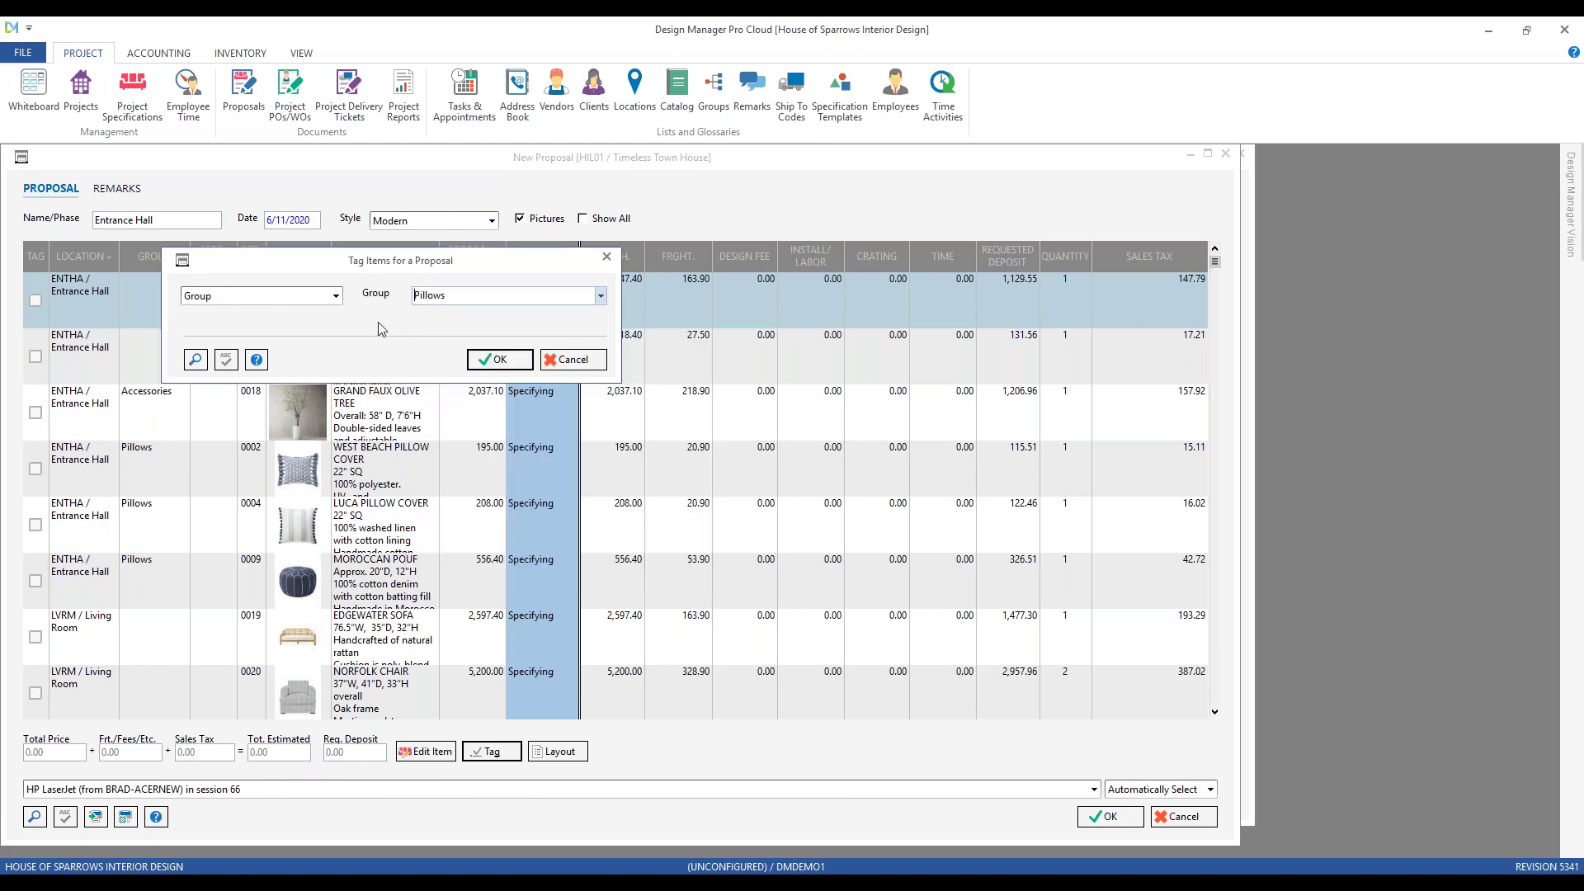
- Switch the tagging criterion to Location and tag all Entrance Hall items for the proposal
click(336, 296)
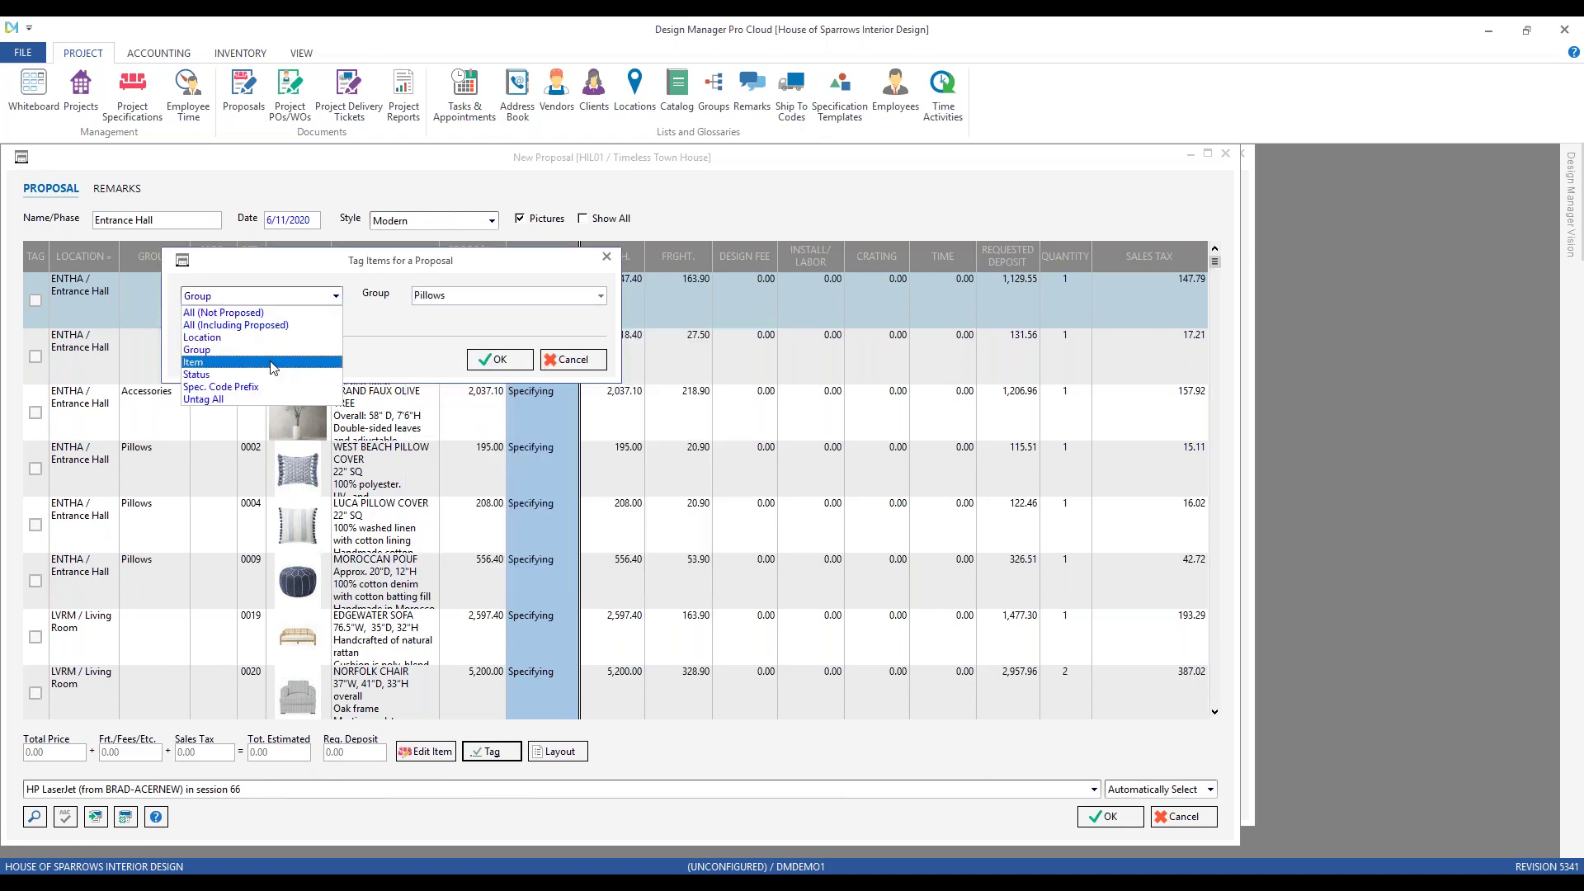
click(275, 338)
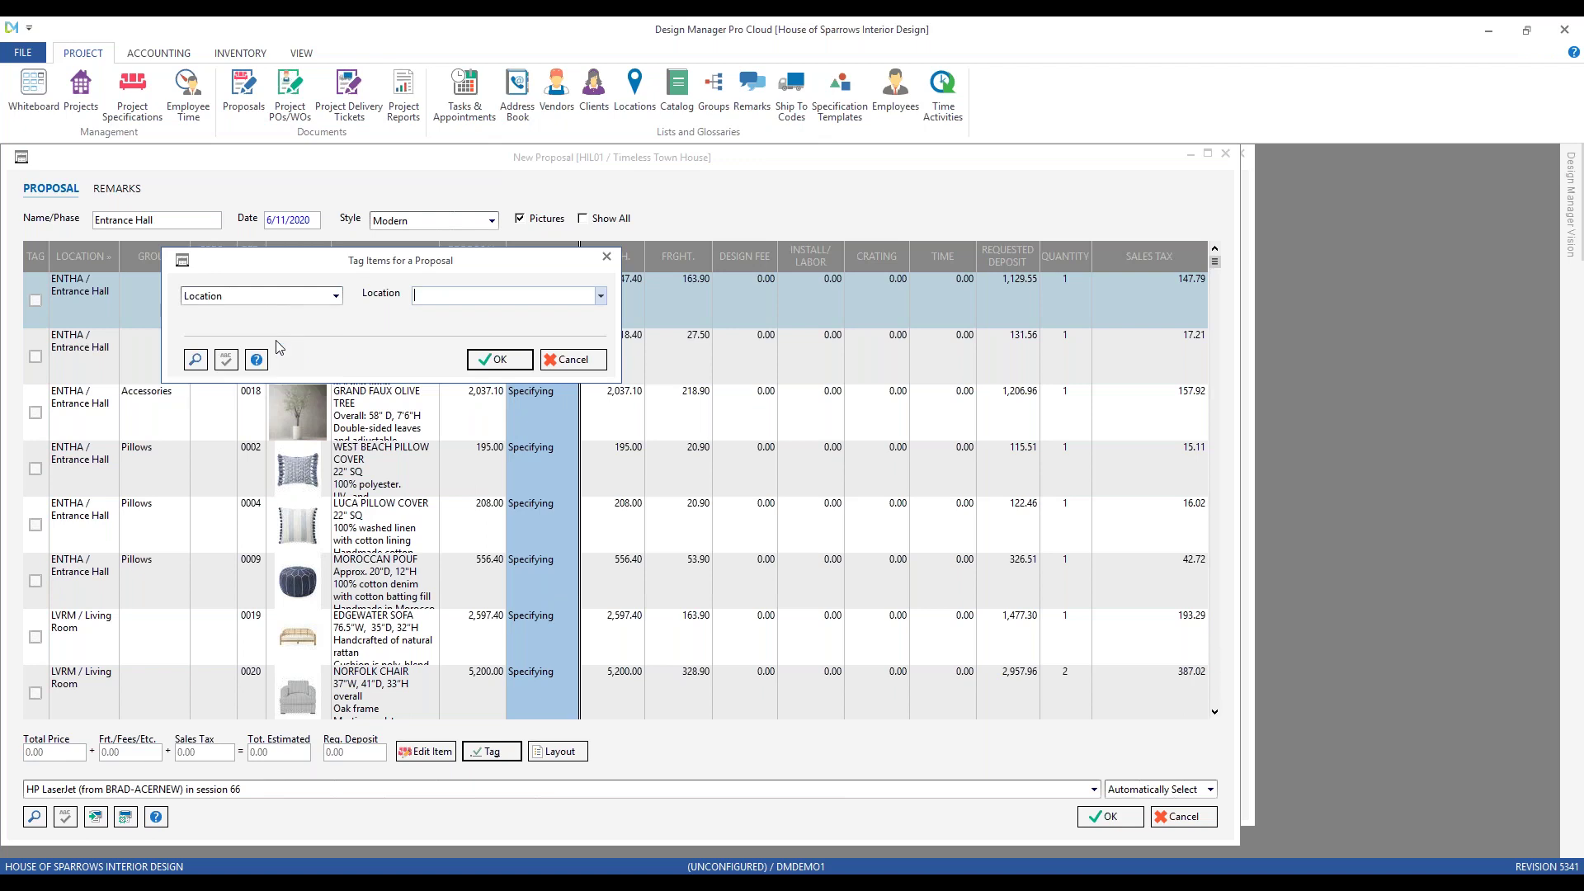
text(ent)
click(472, 313)
click(500, 359)
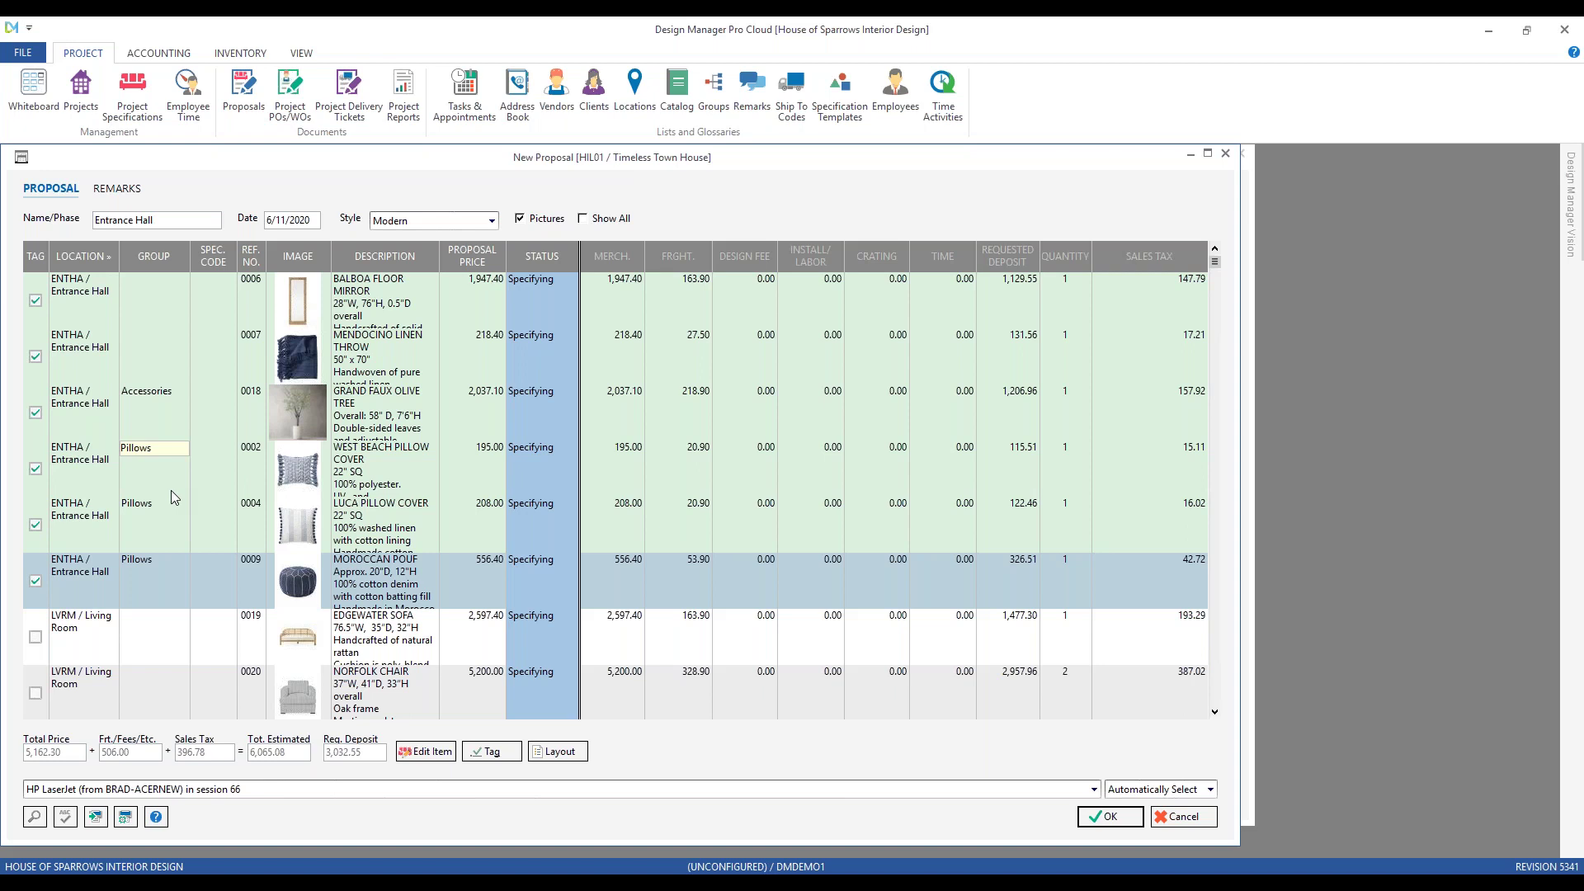
key(Return)
- Open the proposal's item layout and move the Time location above Patio
click(552, 753)
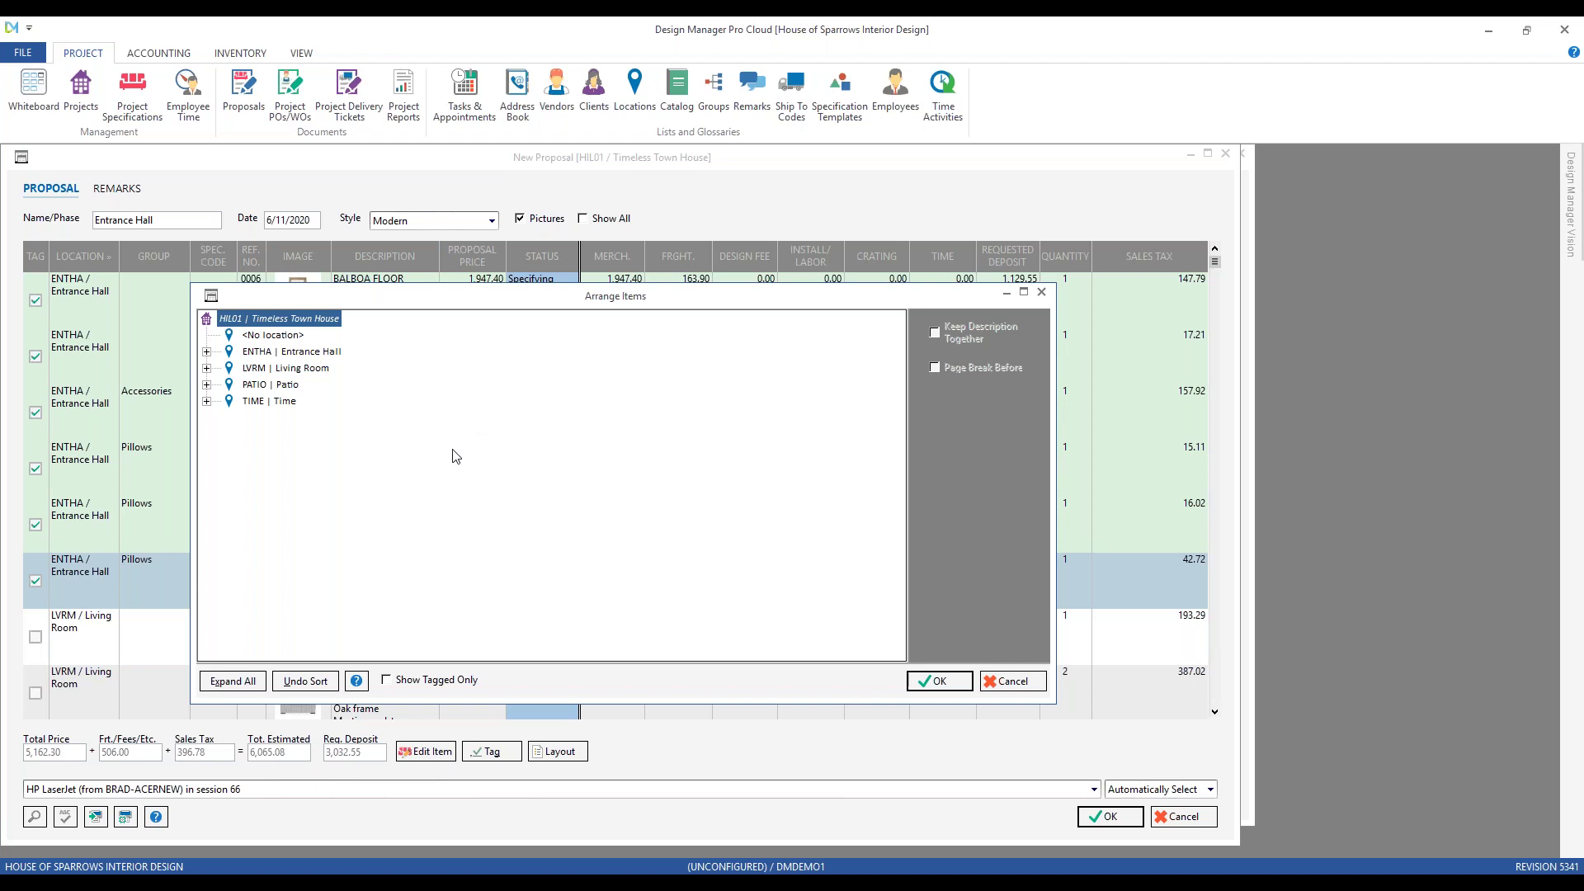
click(263, 402)
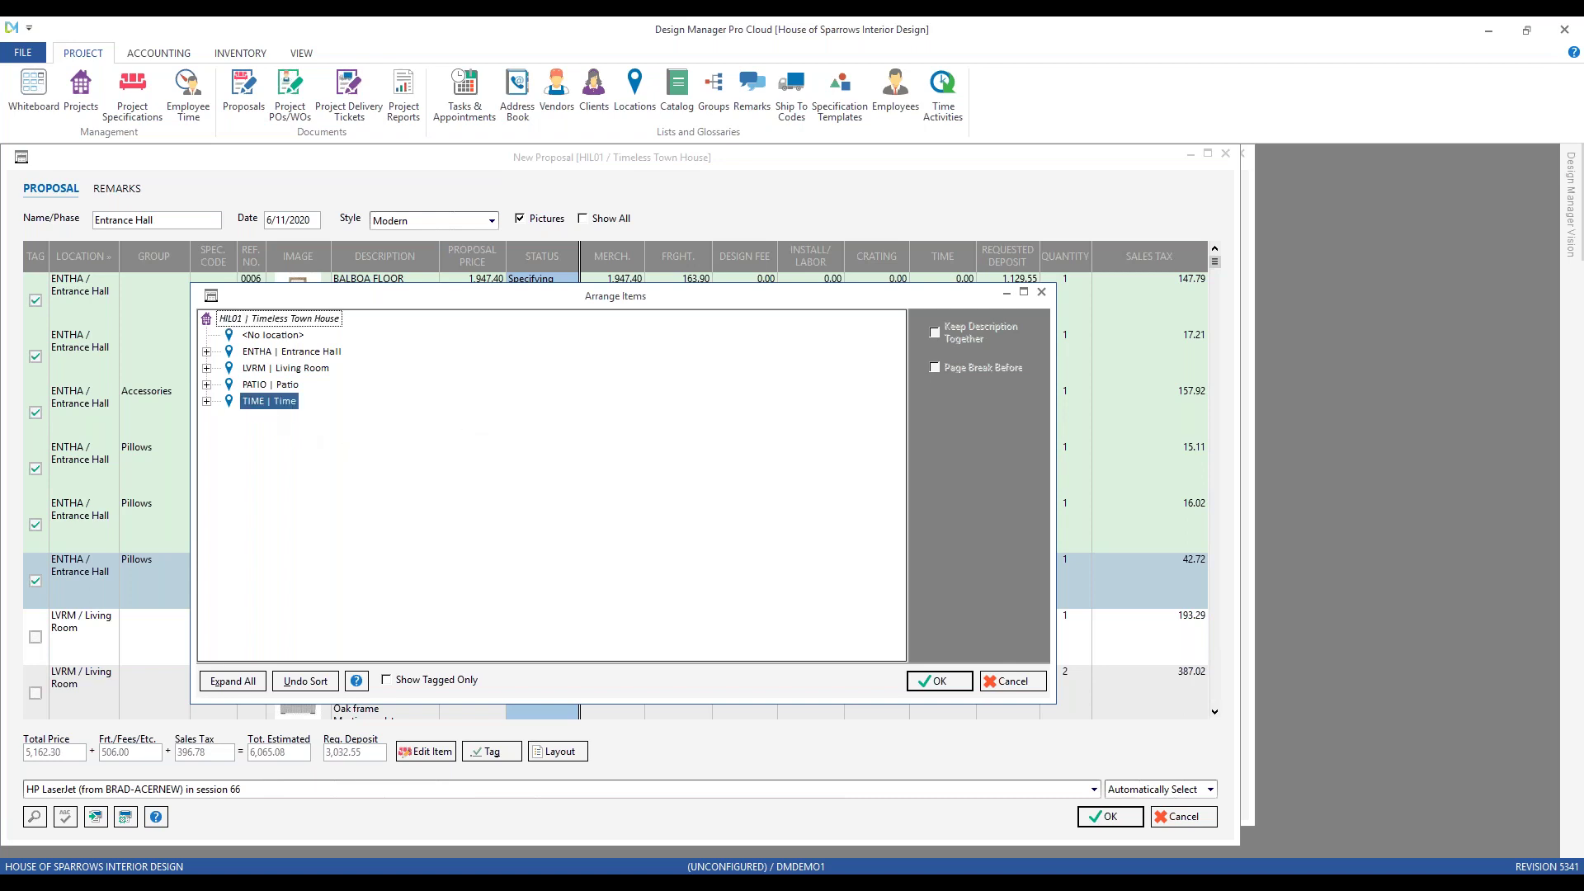
drag(264, 402, 264, 384)
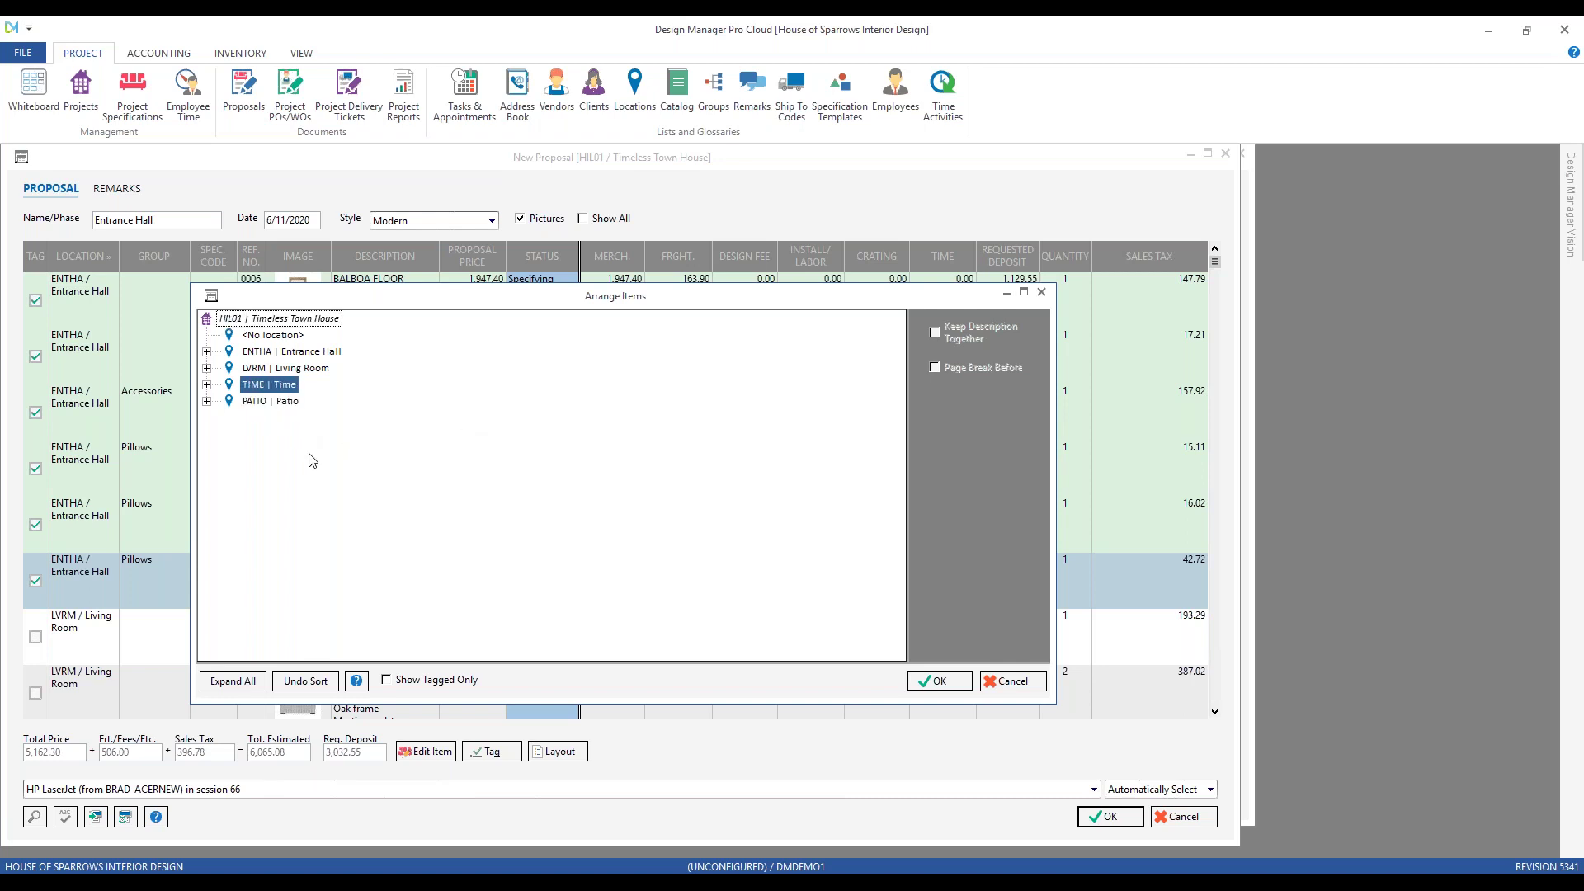
- Within the Living Room's ungrouped items, move armchair 0034 directly above item 0022, and collapse the location
click(207, 368)
click(229, 384)
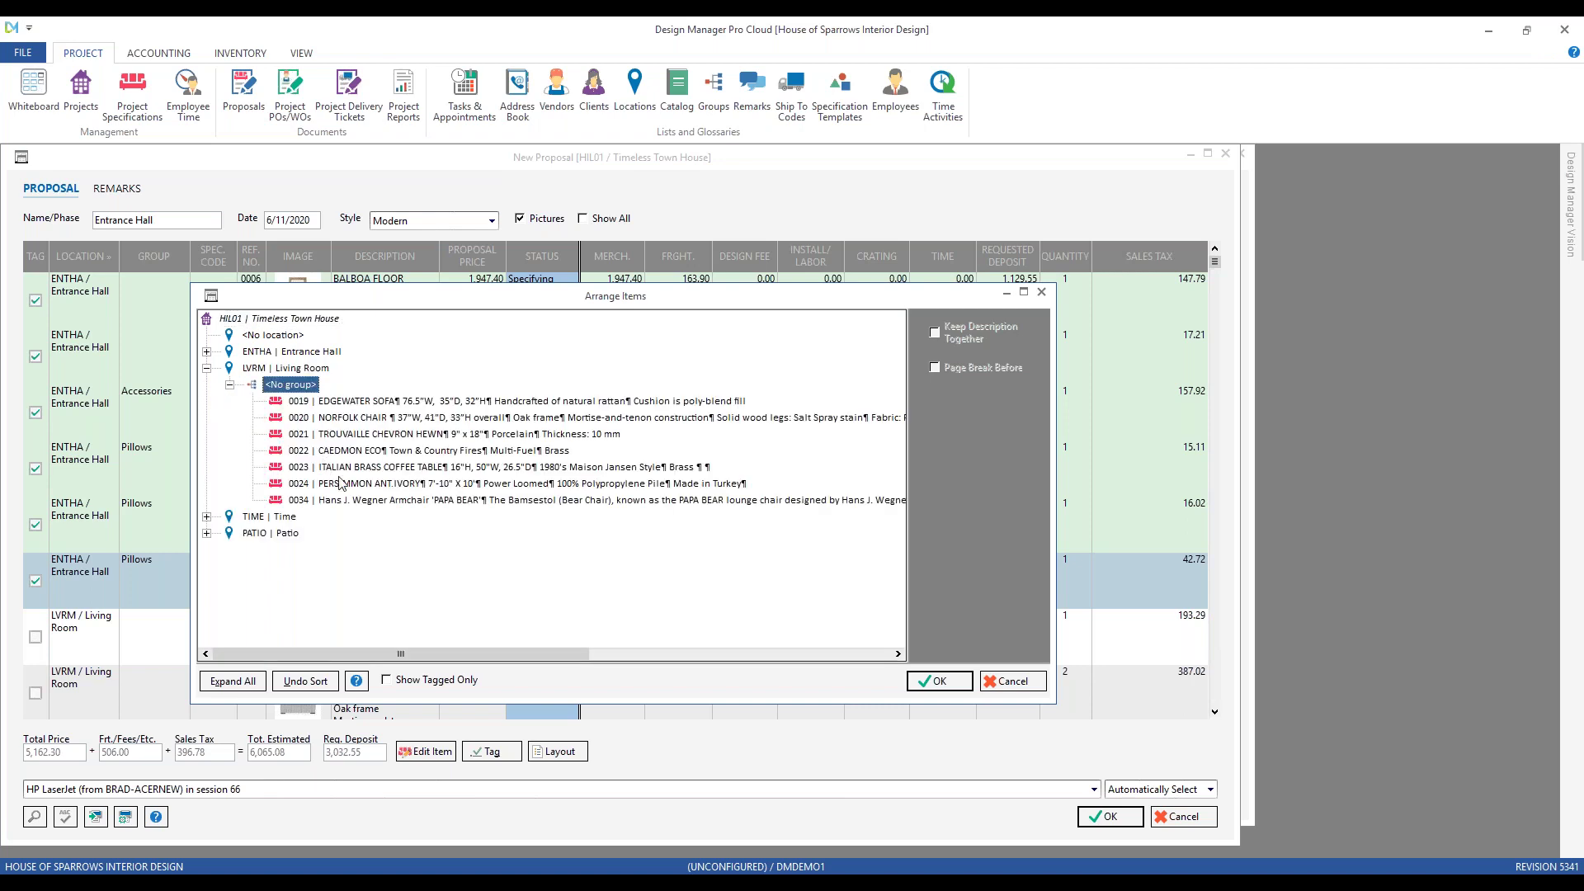
click(331, 501)
drag(332, 501, 330, 450)
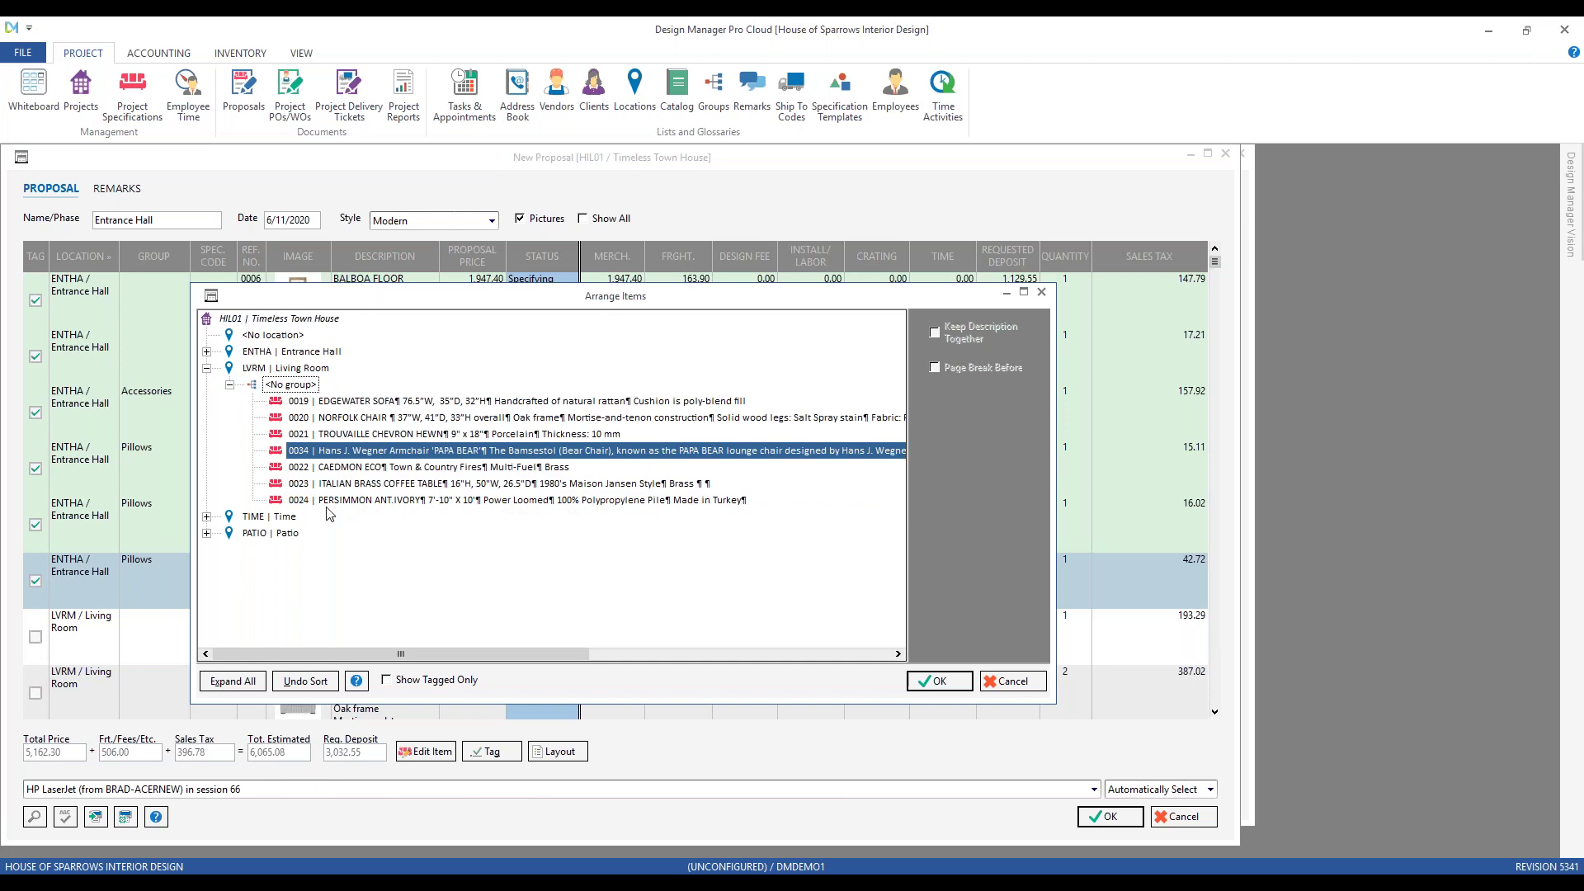
click(207, 368)
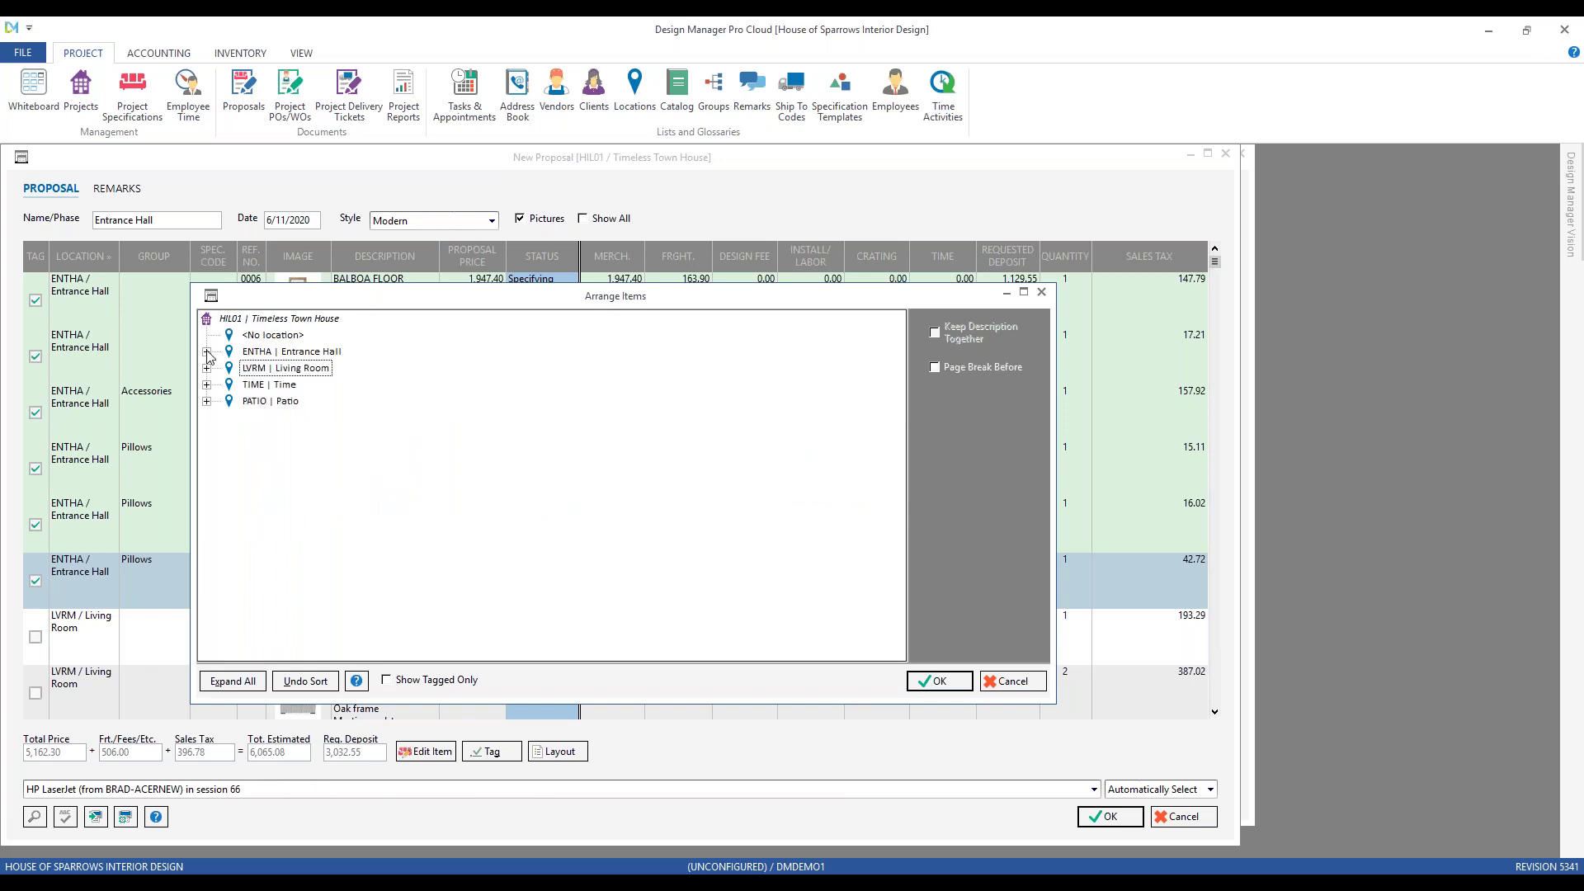
- Arrange the Entrance Hall groups as Pillows, Accessories and ungrouped items, toggle Page Break Before, and confirm the layout
click(207, 352)
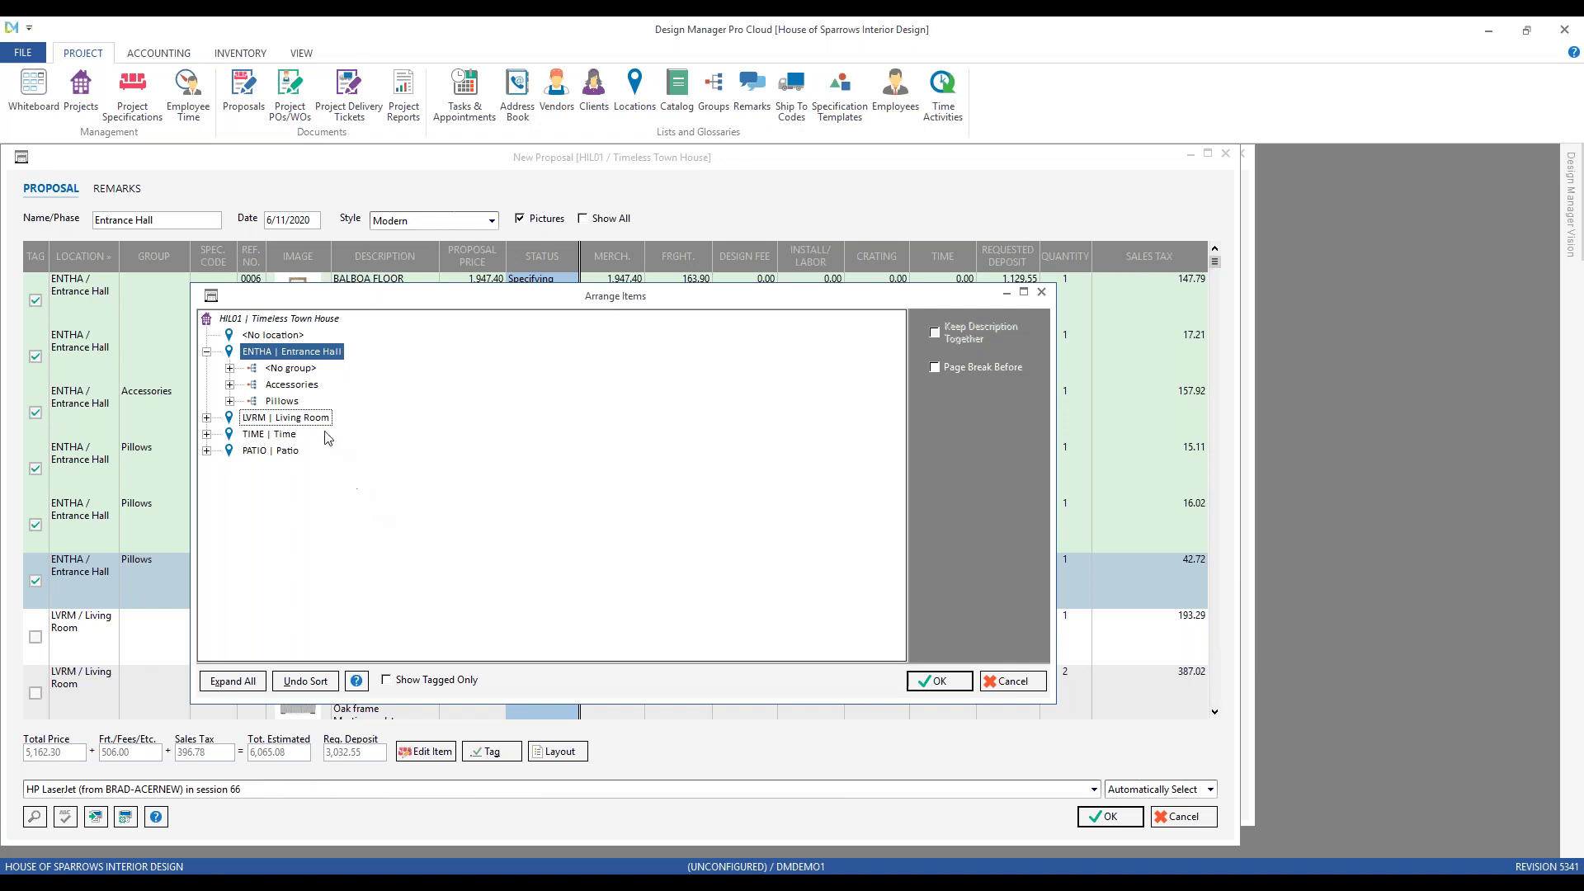
click(291, 402)
key(Up)
key(Up)
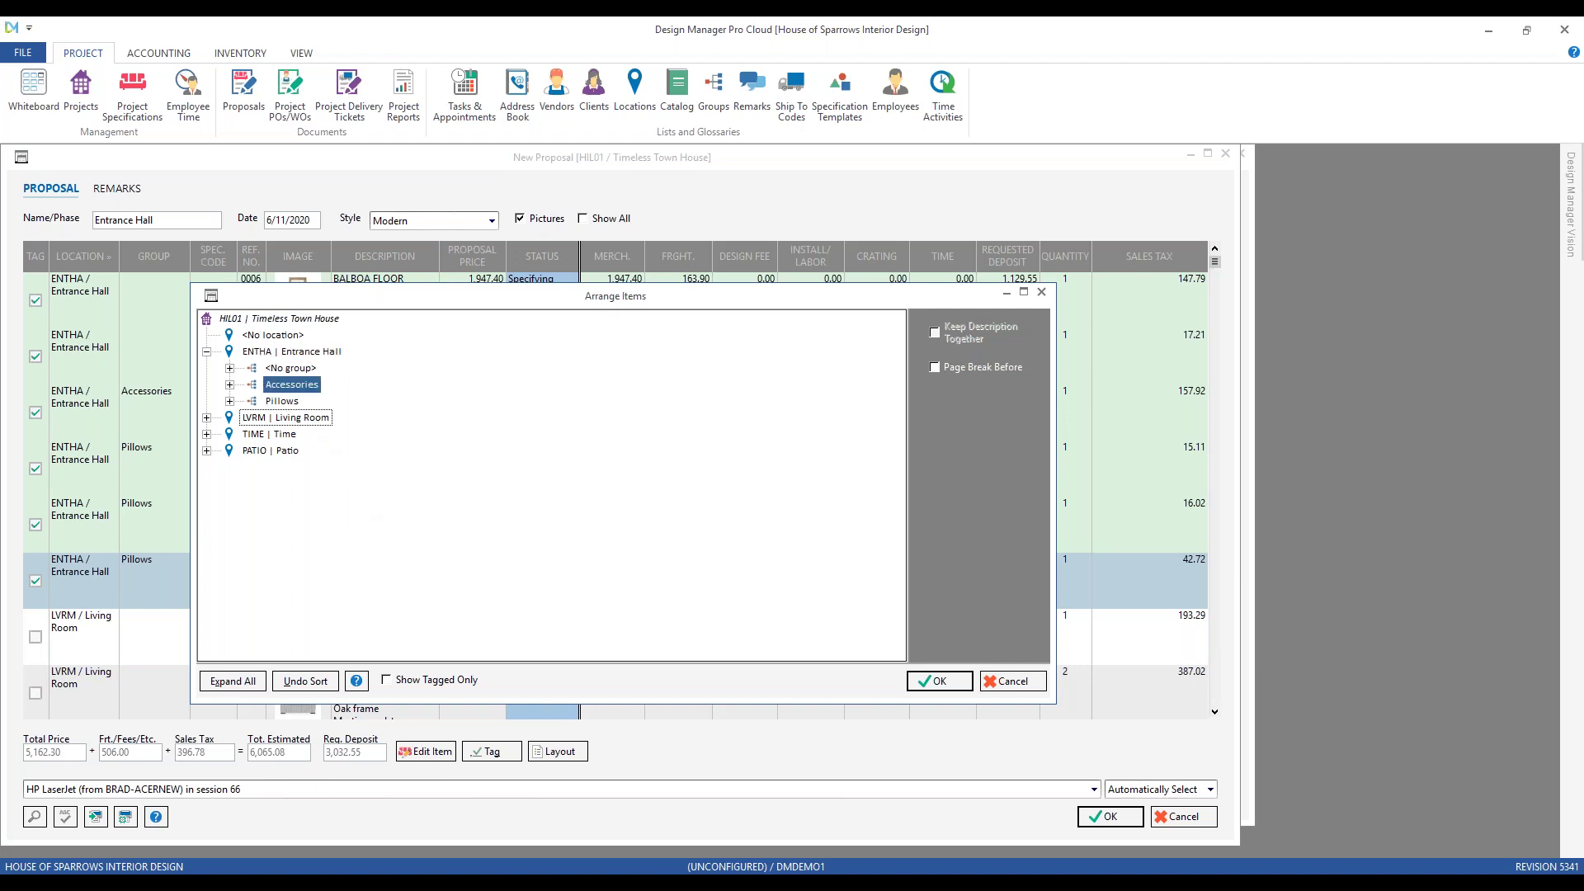
drag(290, 402, 255, 385)
click(935, 367)
click(941, 679)
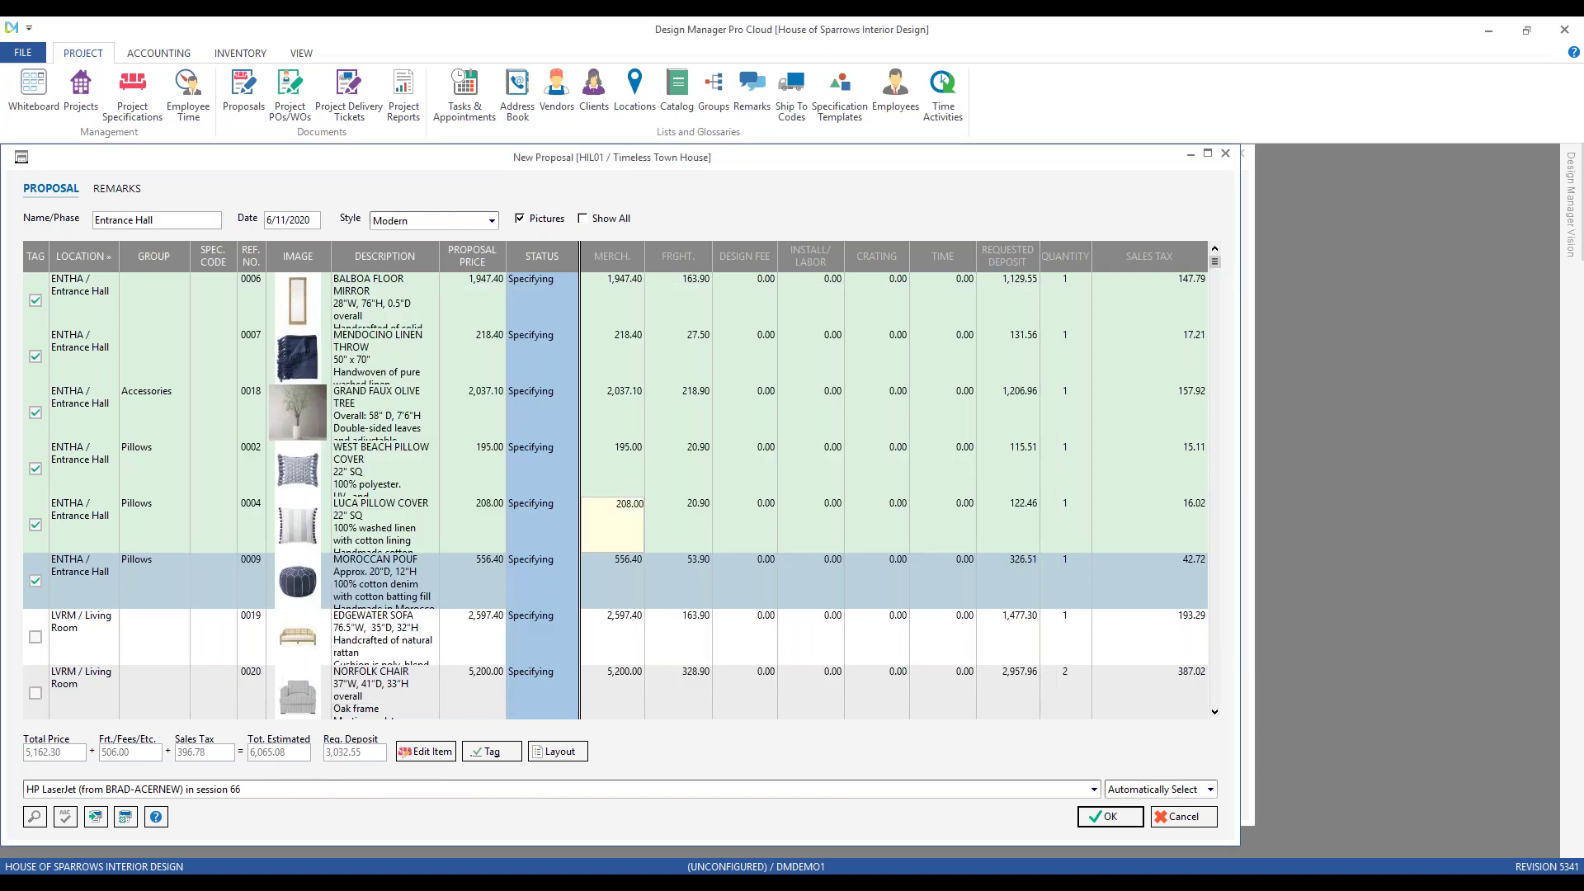
- Preview the Modern style proposal, examine the item prices and group totals on its first two pages, and reject it
click(1117, 816)
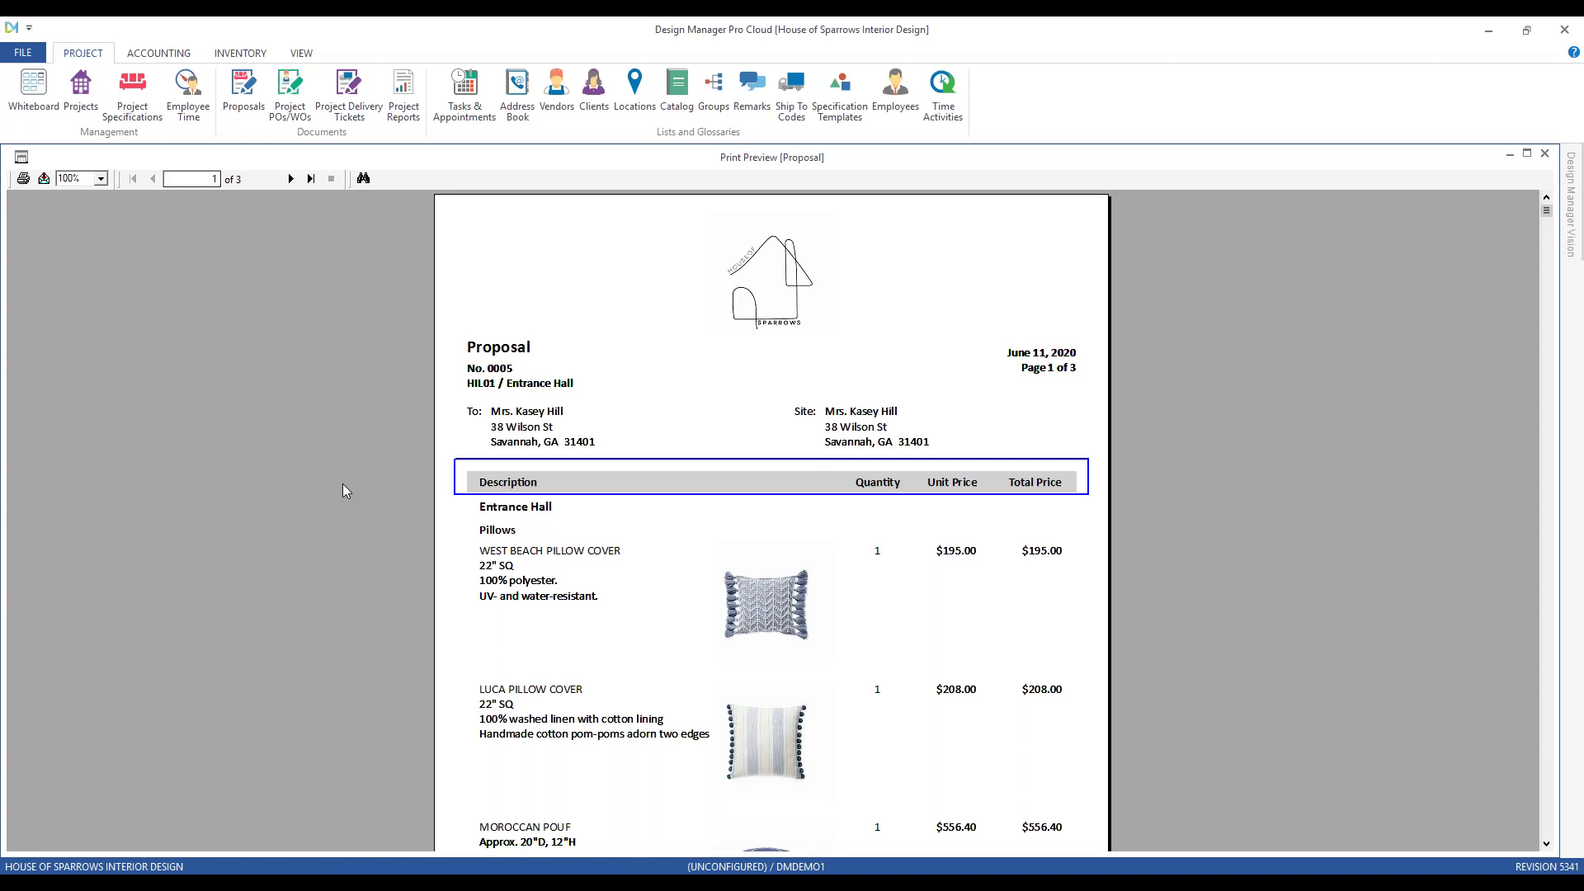
scroll(343, 491, down, 3)
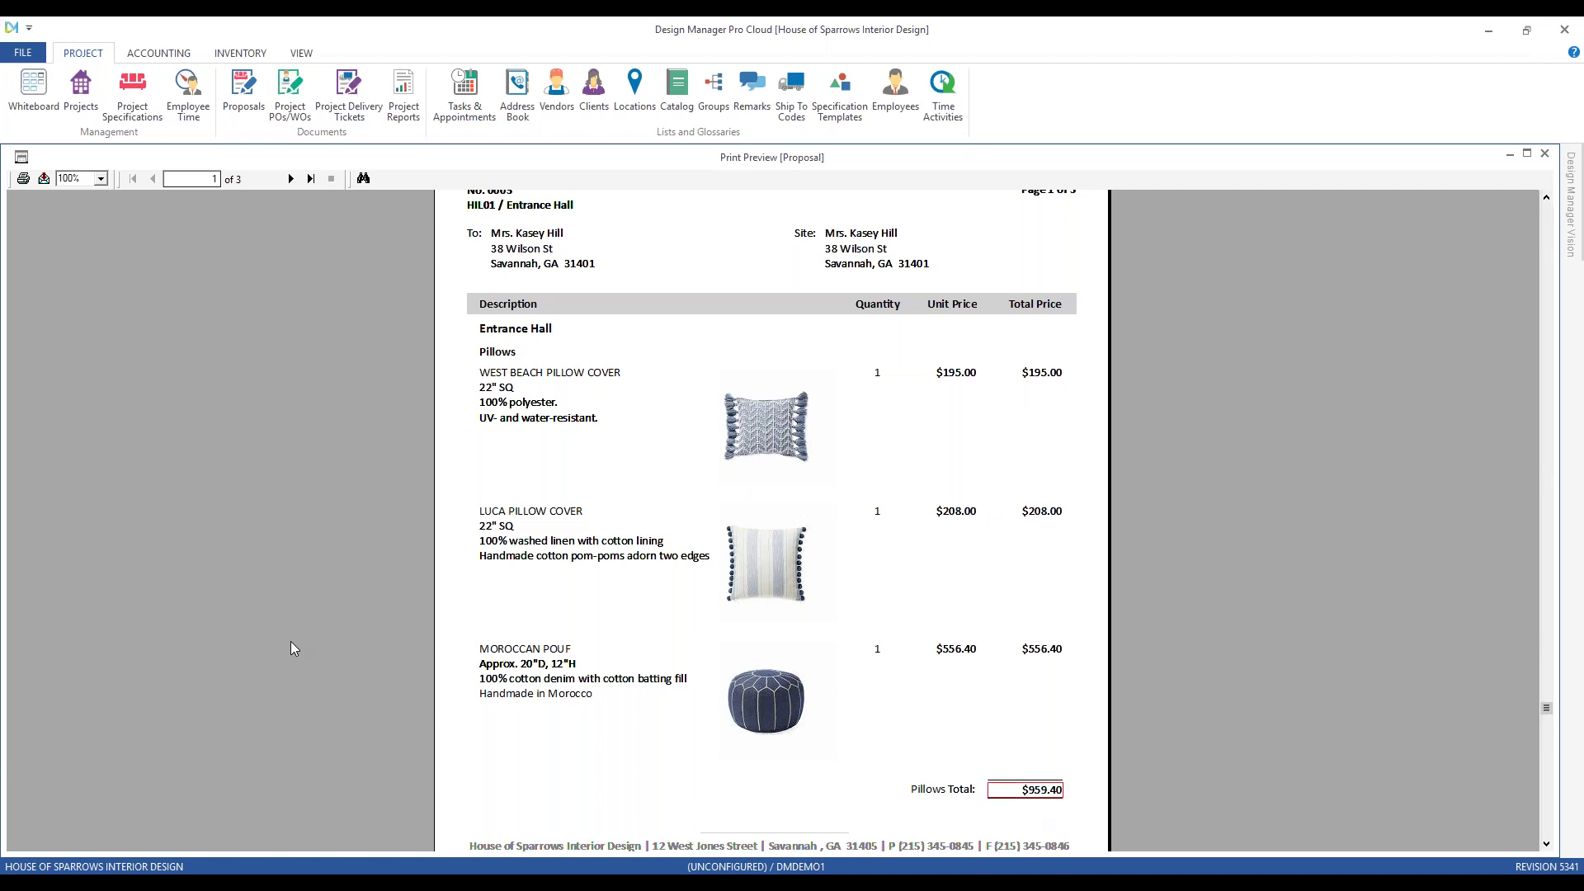
click(291, 178)
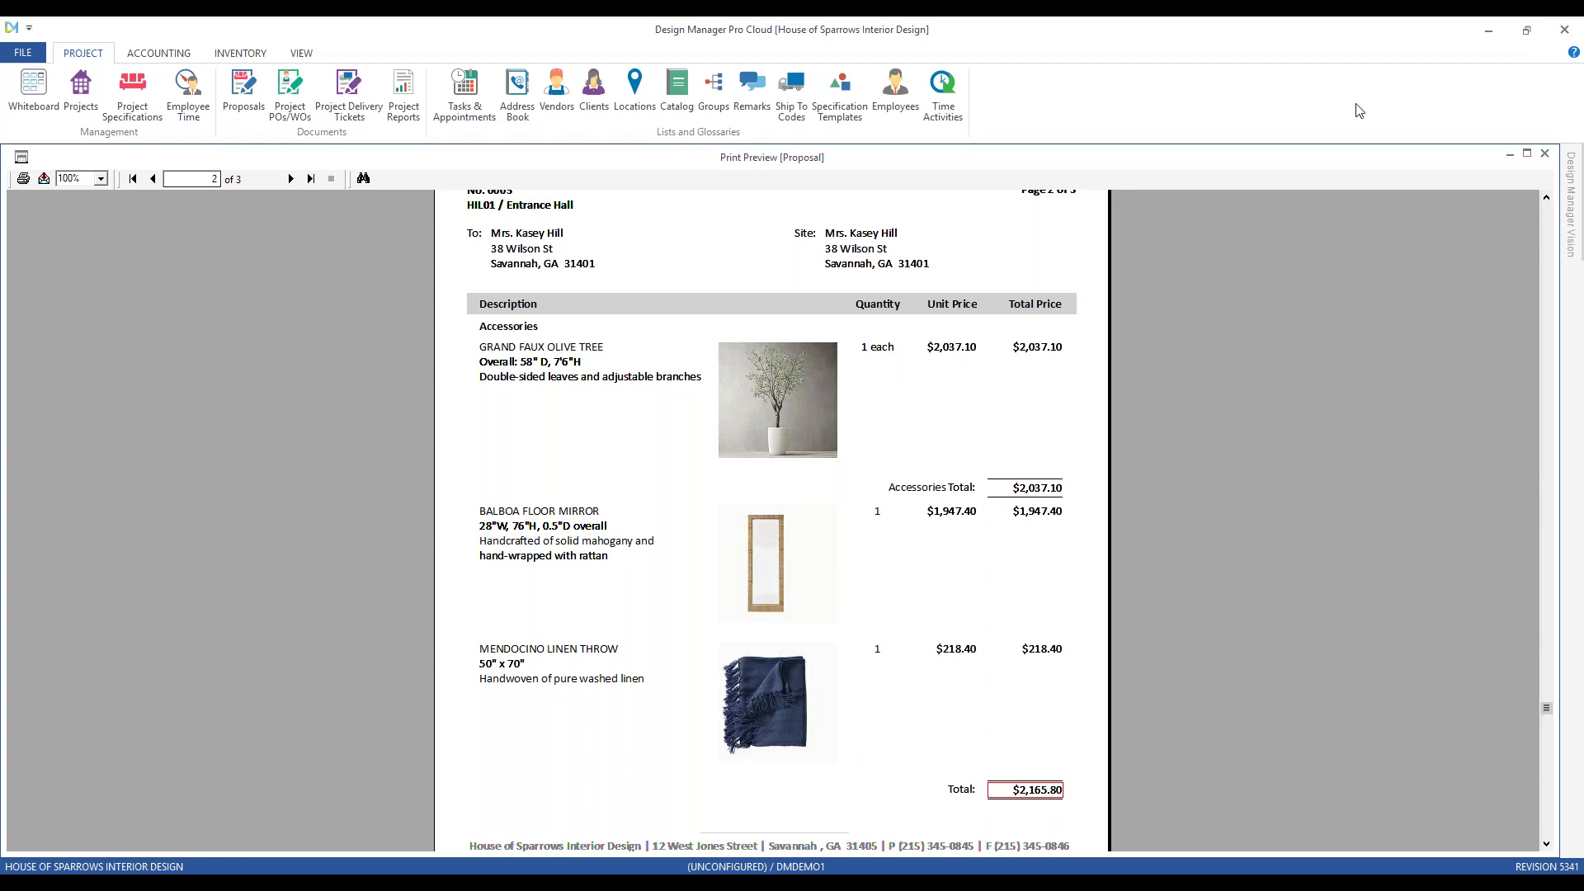
click(1546, 155)
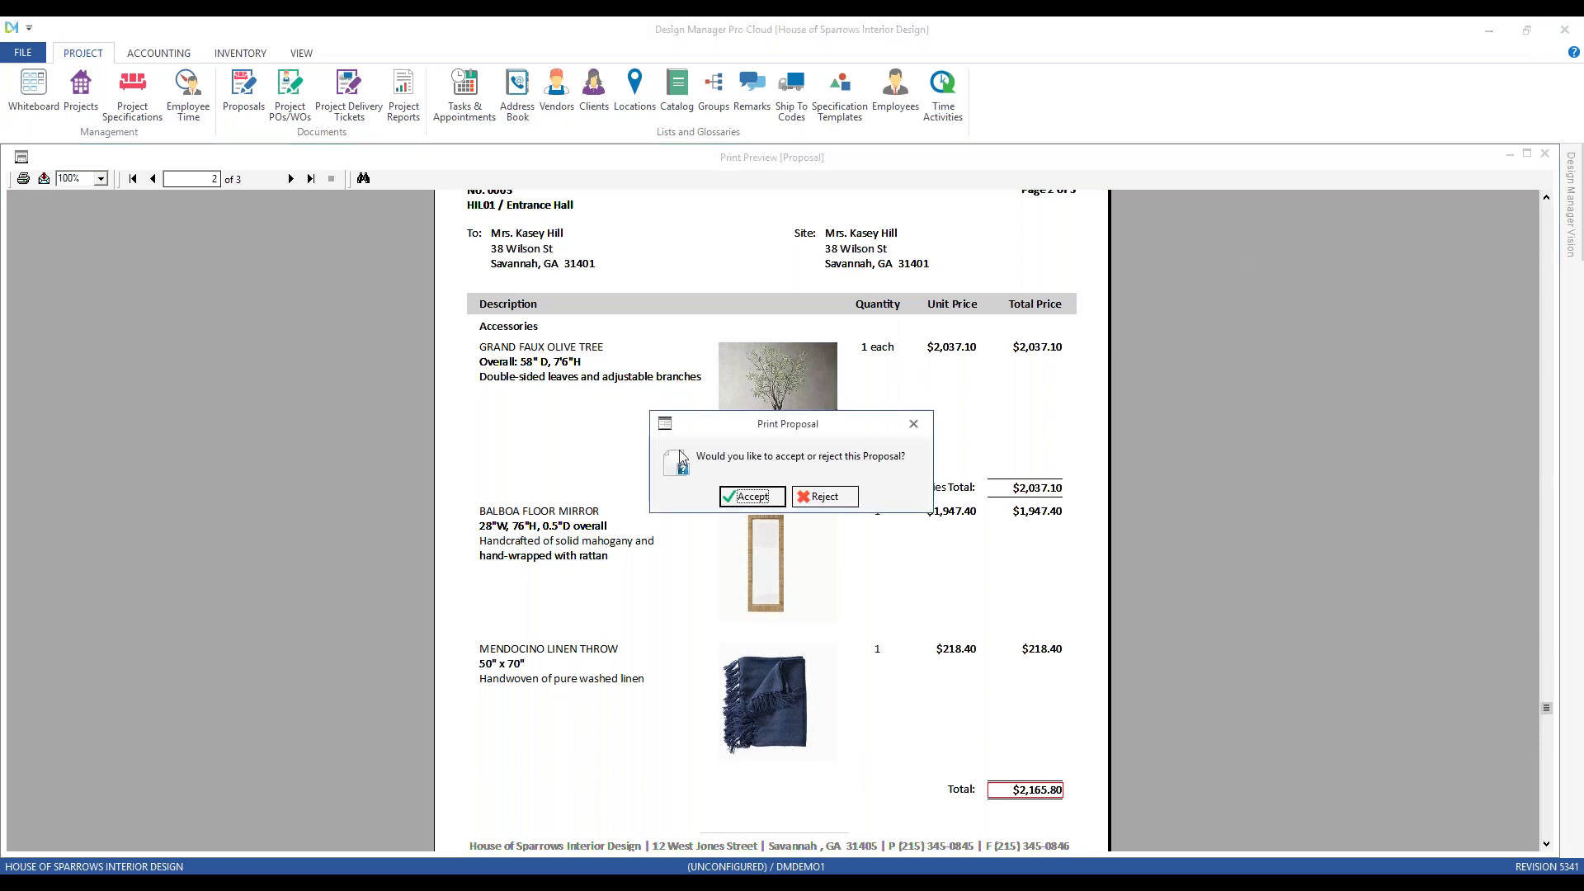
click(817, 496)
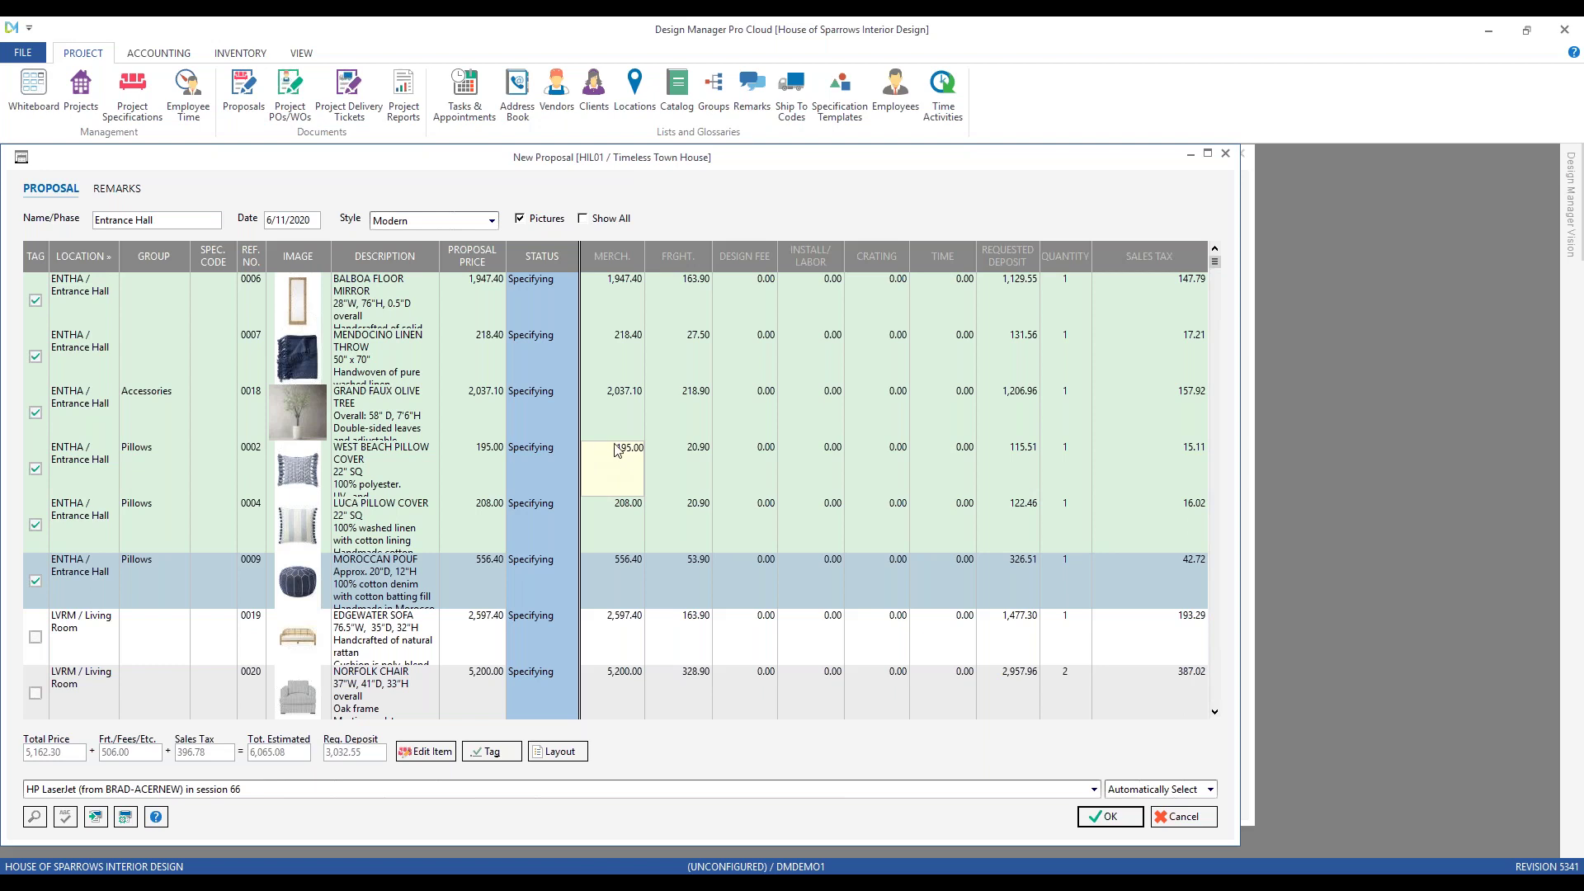
- Set the proposal style to Modern Group Price Only and generate its print preview
click(492, 221)
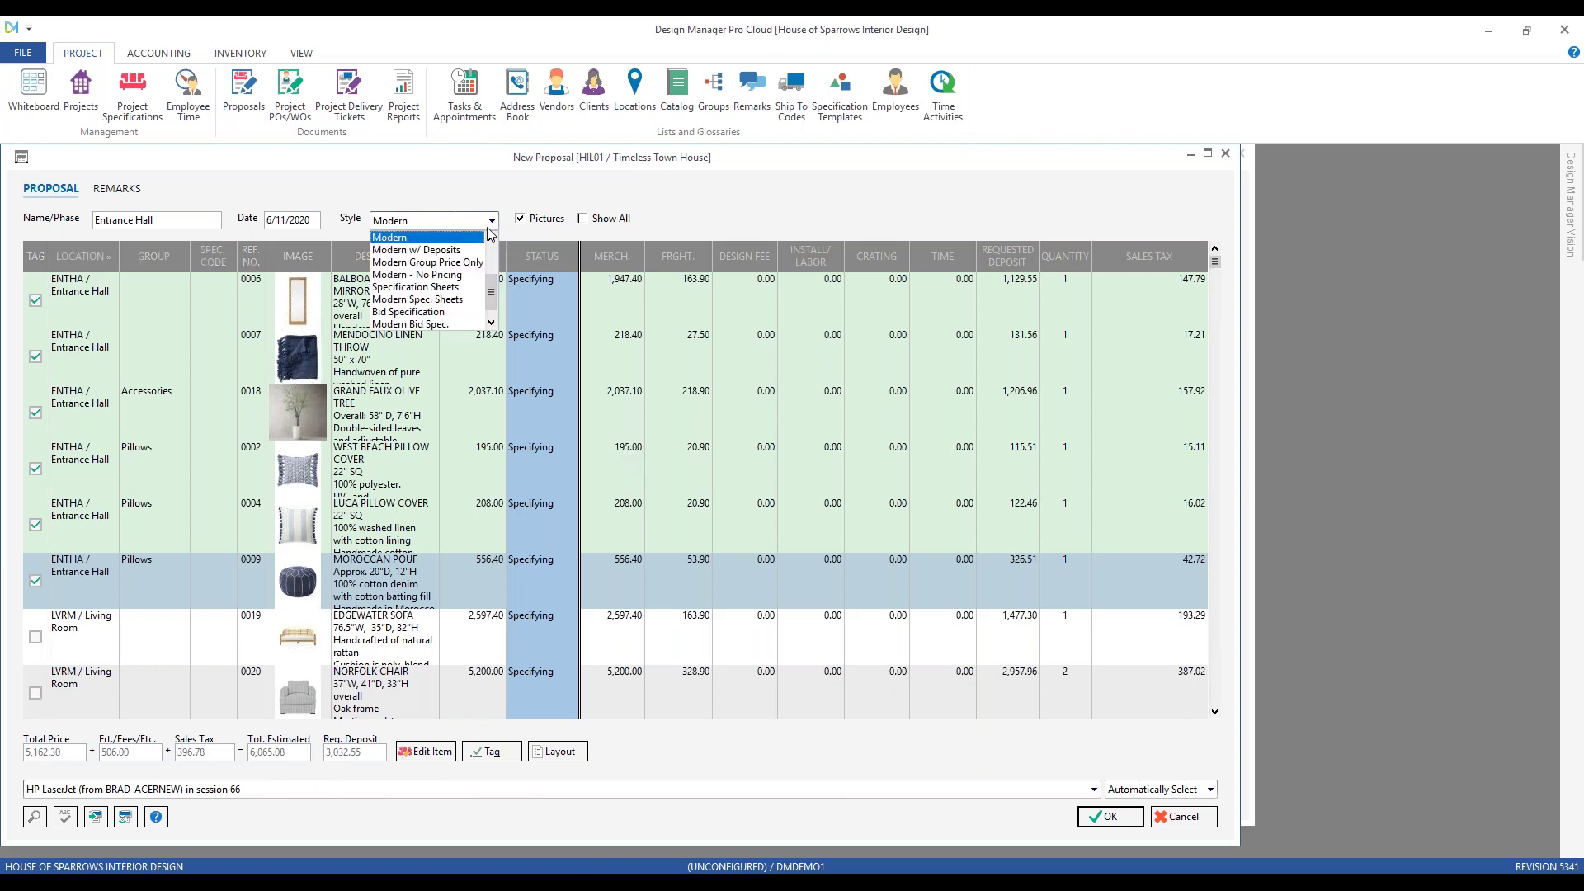
click(473, 263)
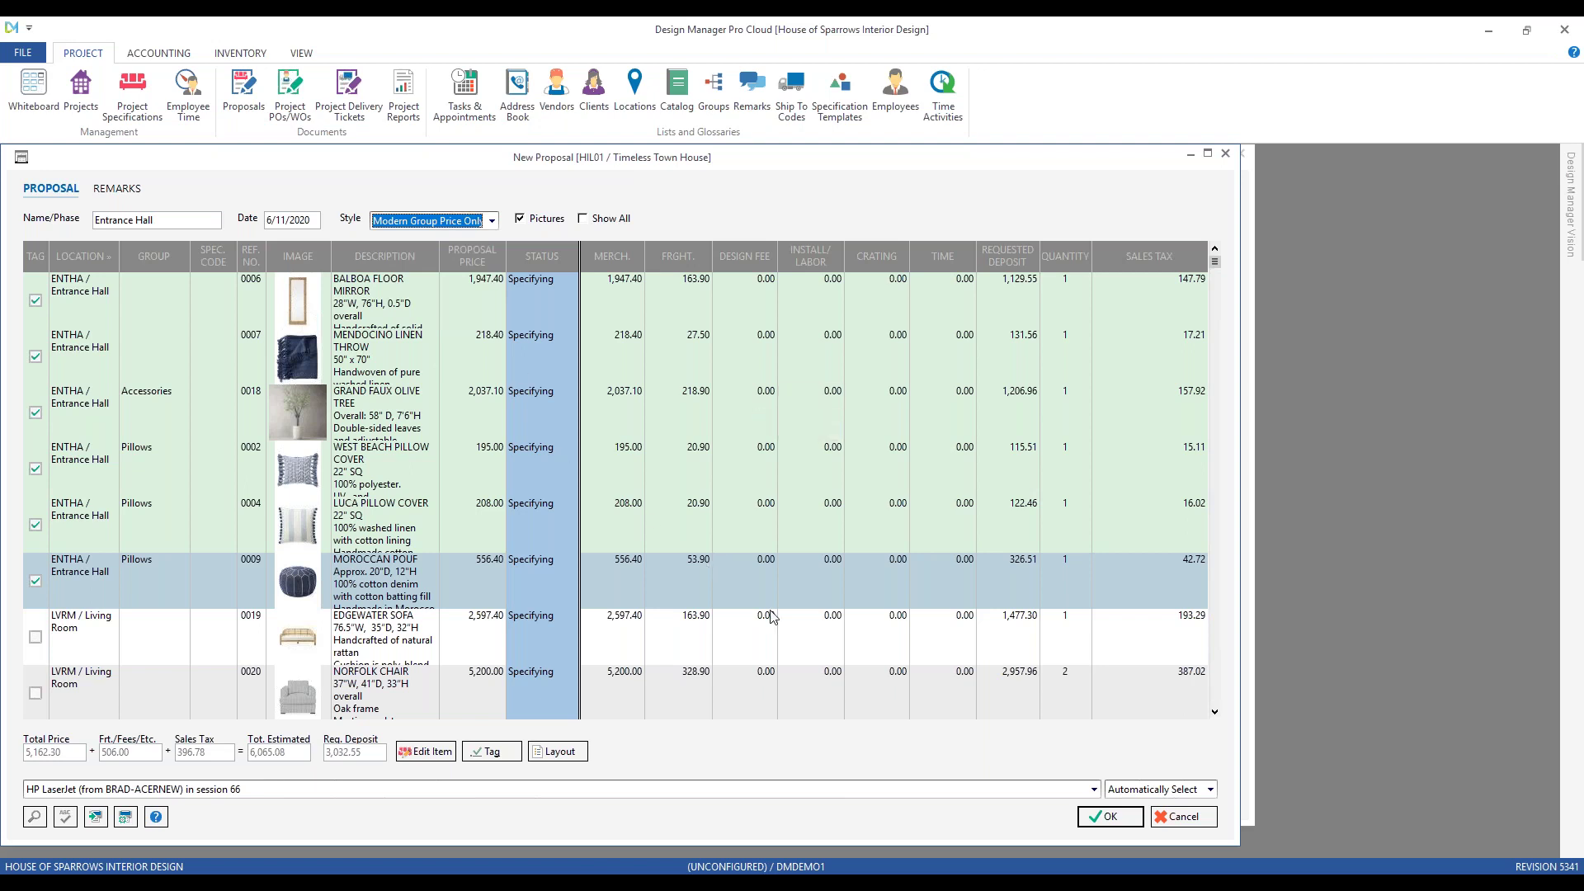
click(1109, 816)
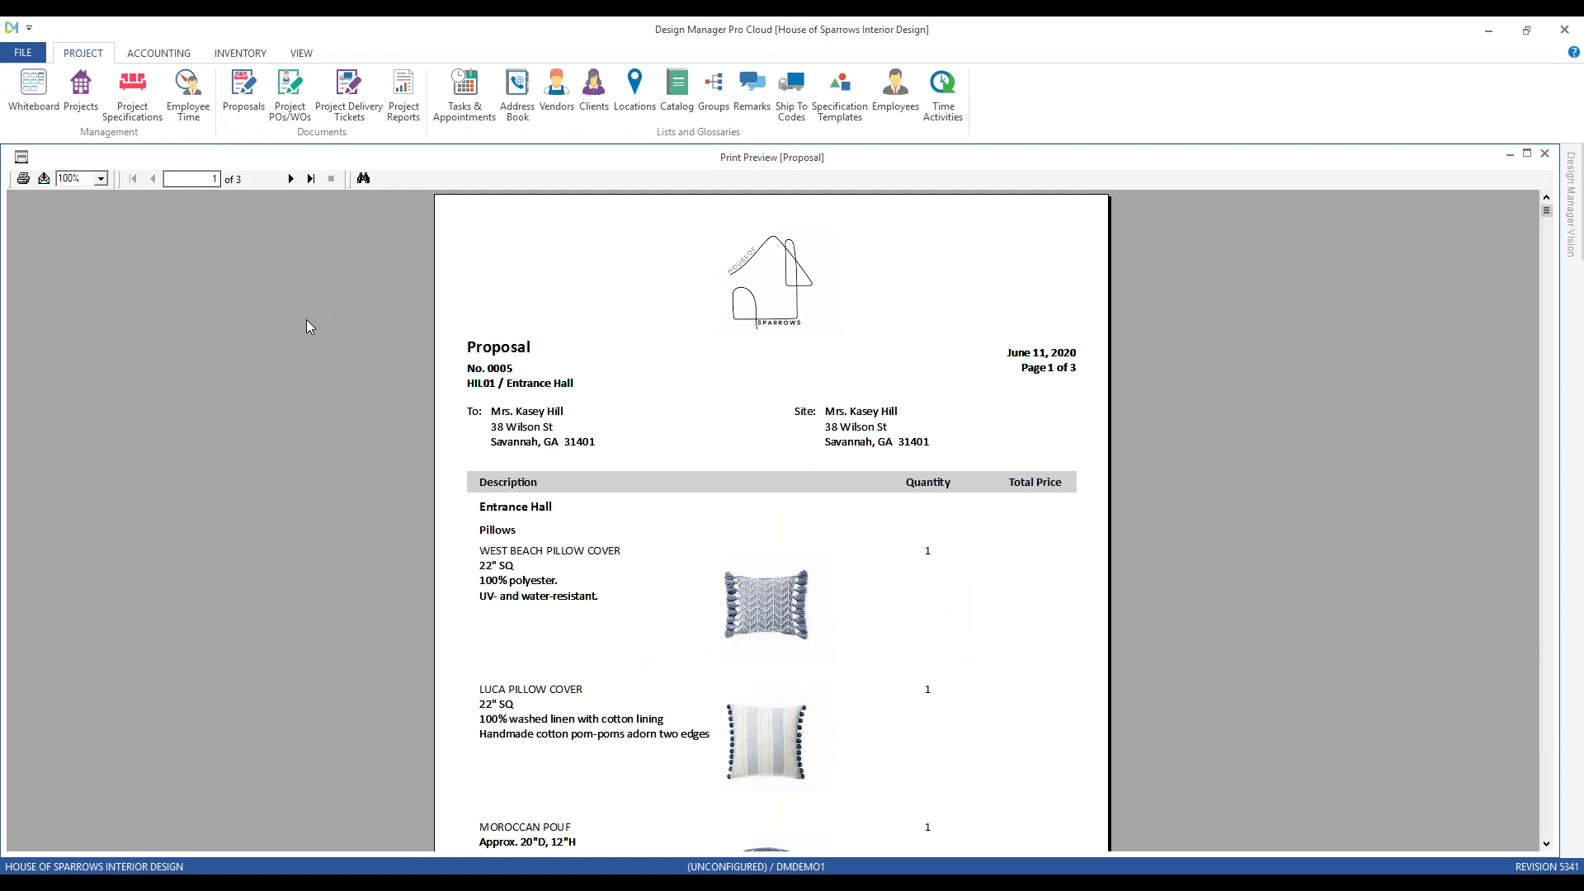
- Examine the group totals on the first two preview pages and accept the proposal
scroll(583, 460, down, 2)
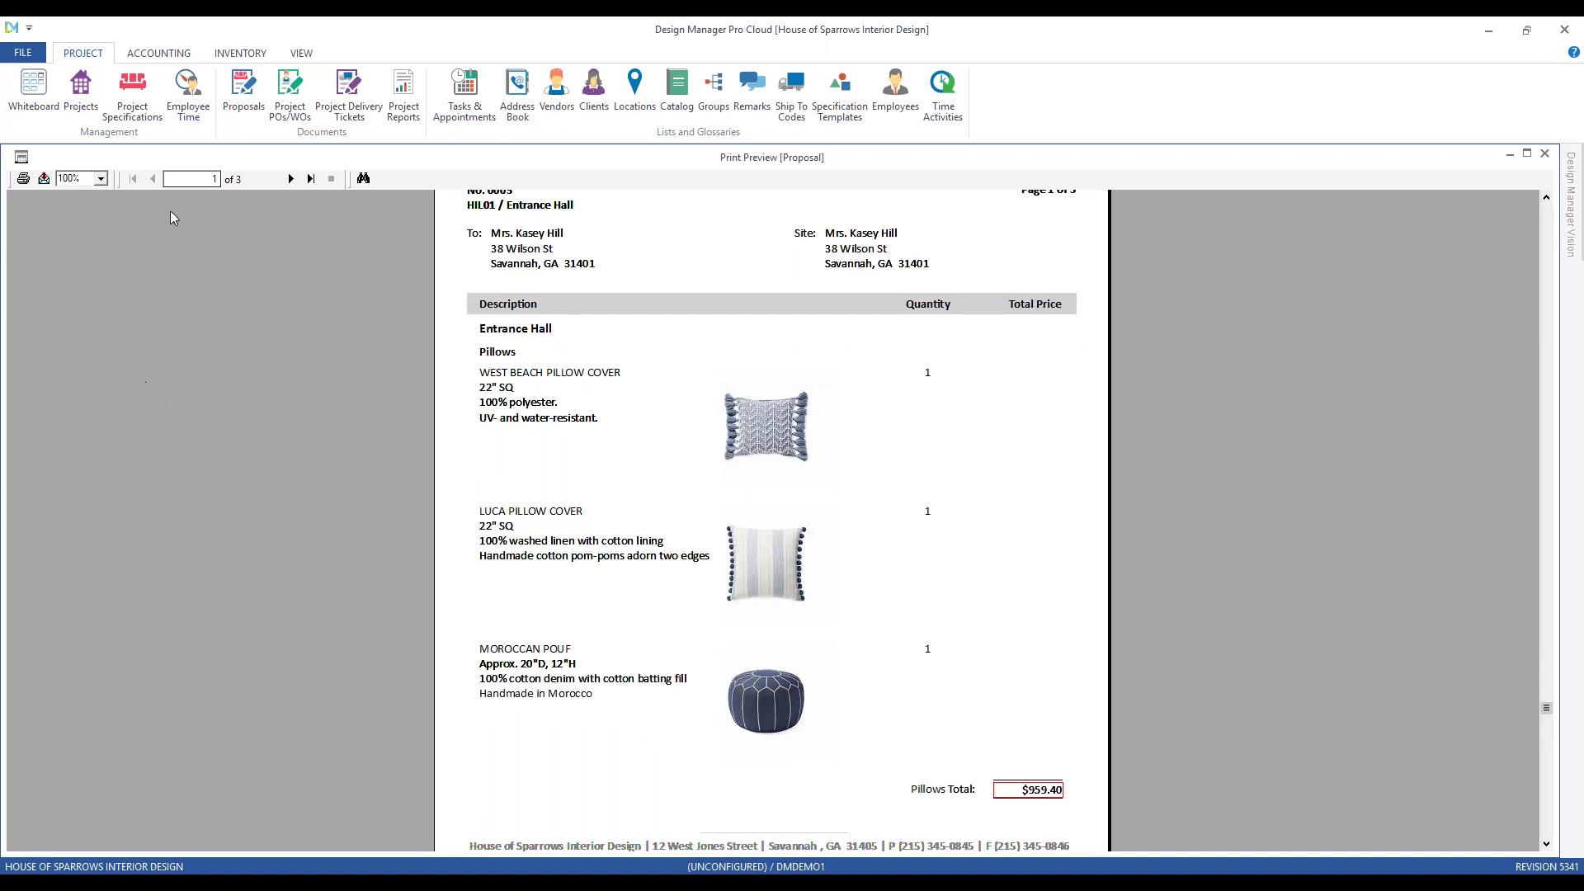
click(290, 178)
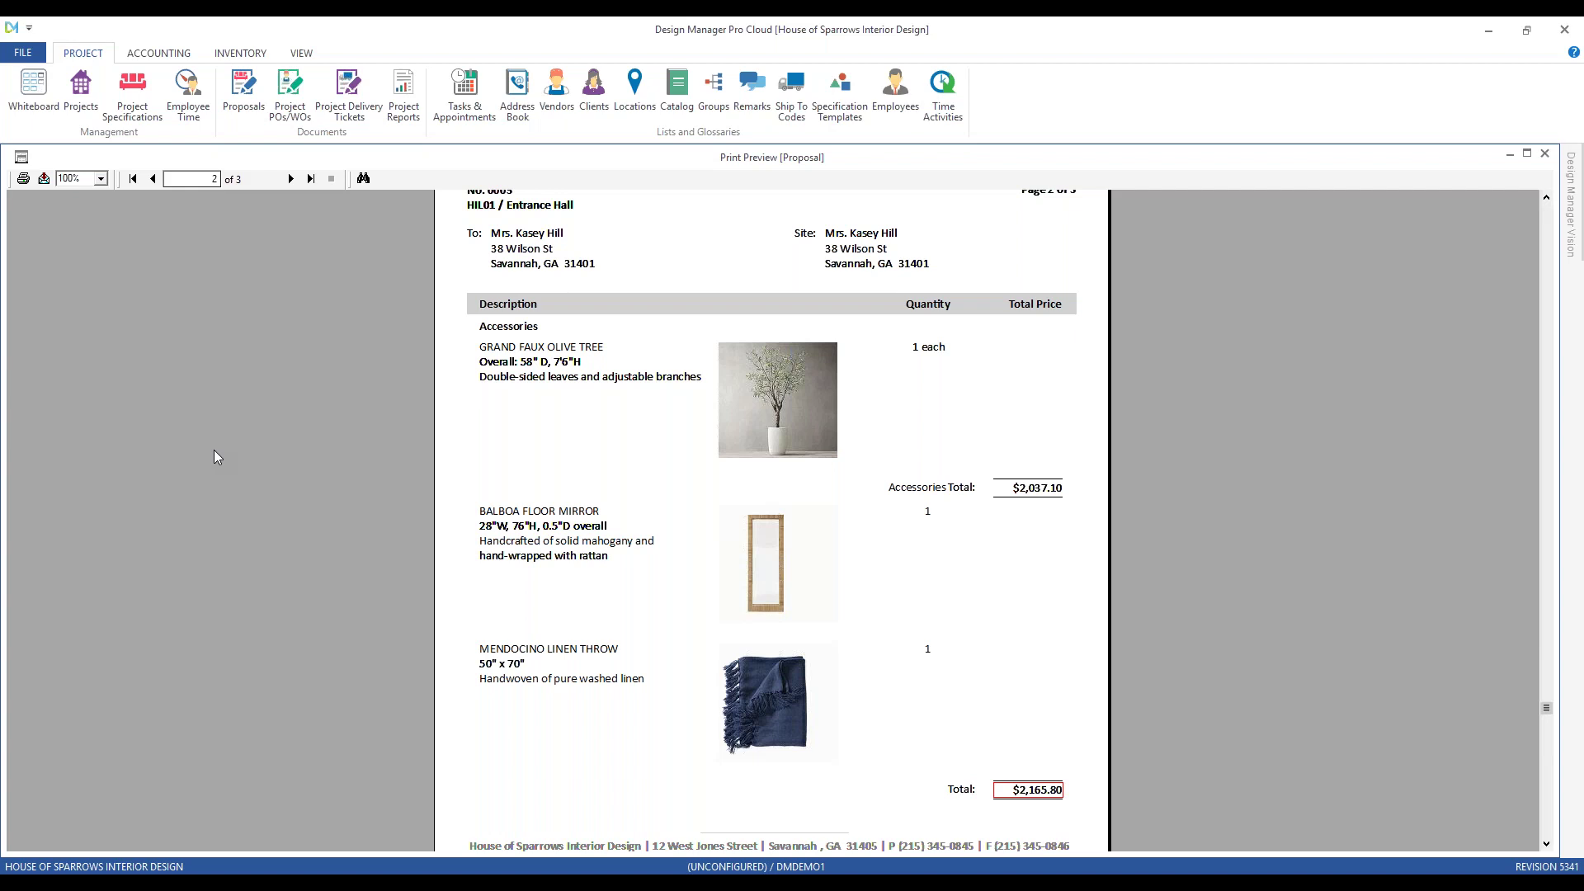
click(1545, 154)
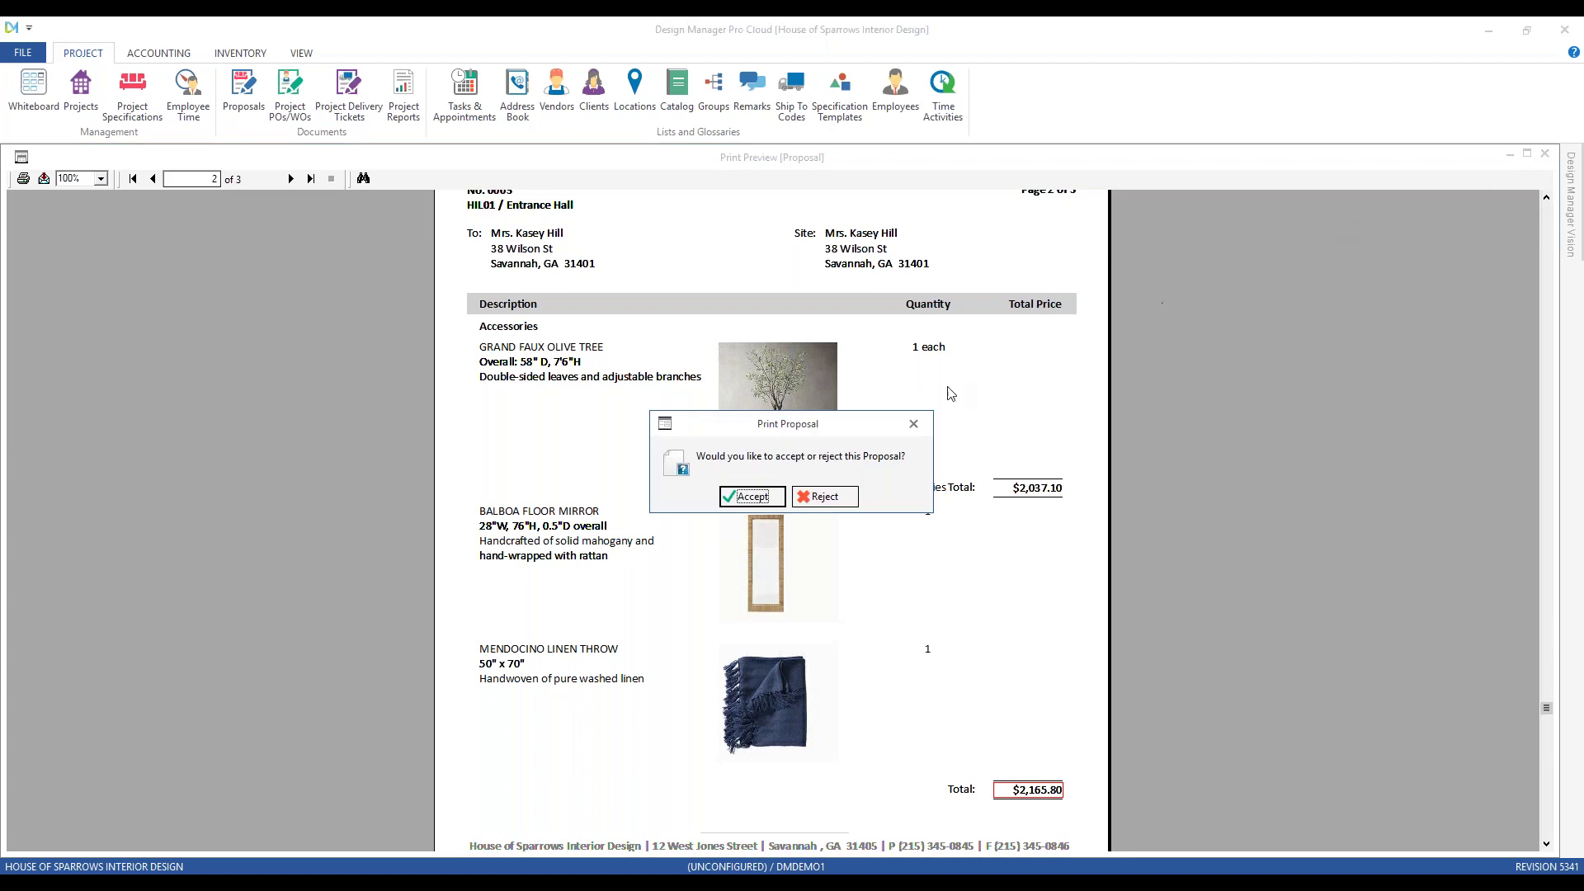
click(750, 497)
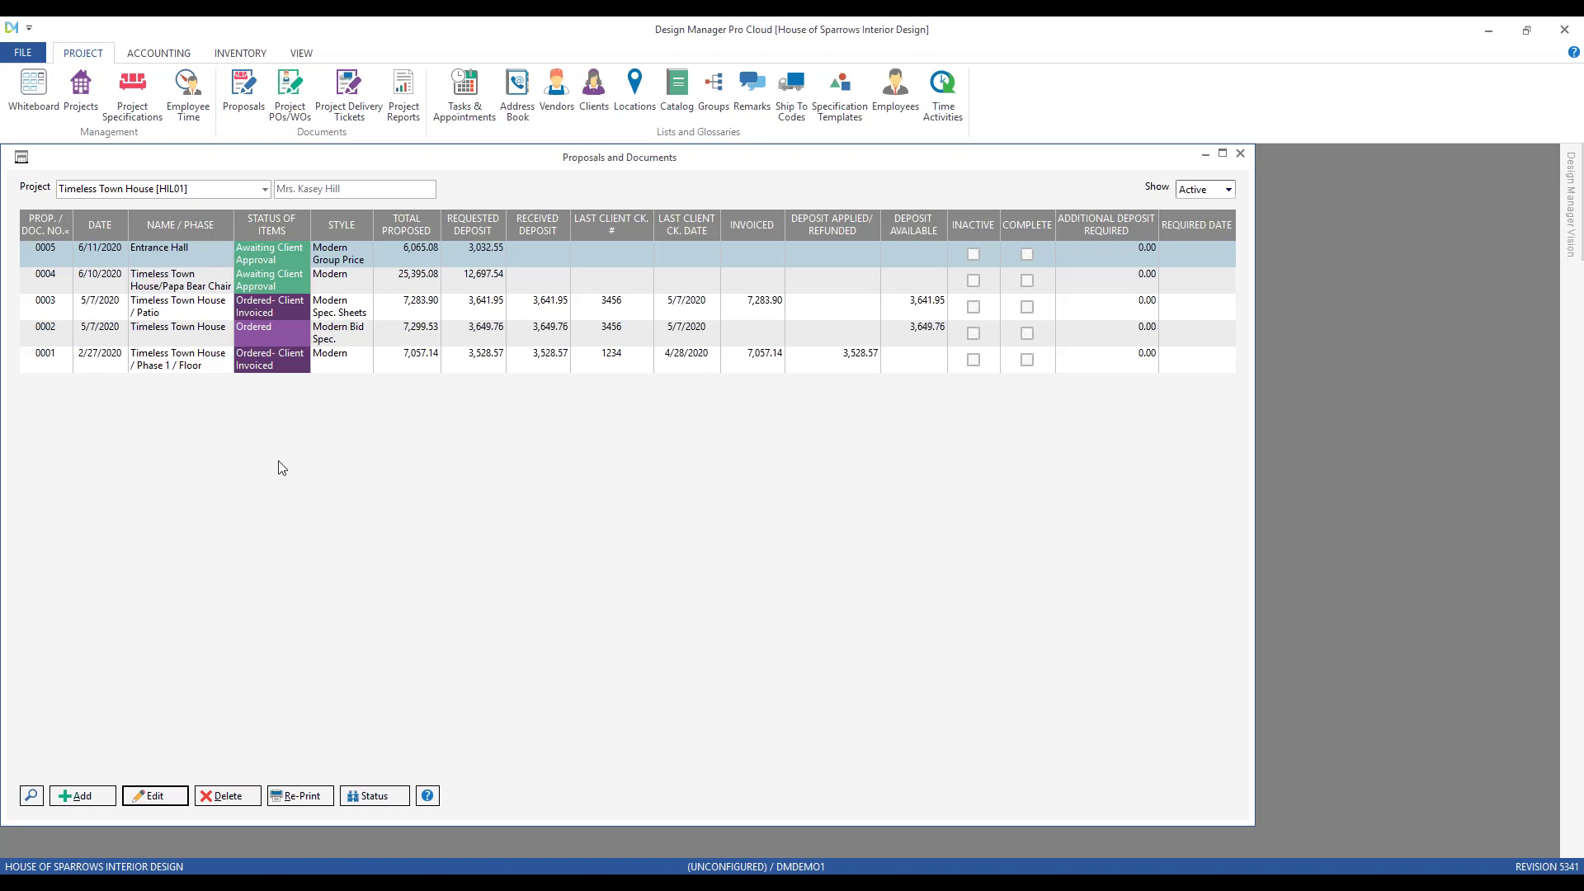
- Close the proposals and open the specifications of the Coastal Cottage [PRI01] project
click(1240, 154)
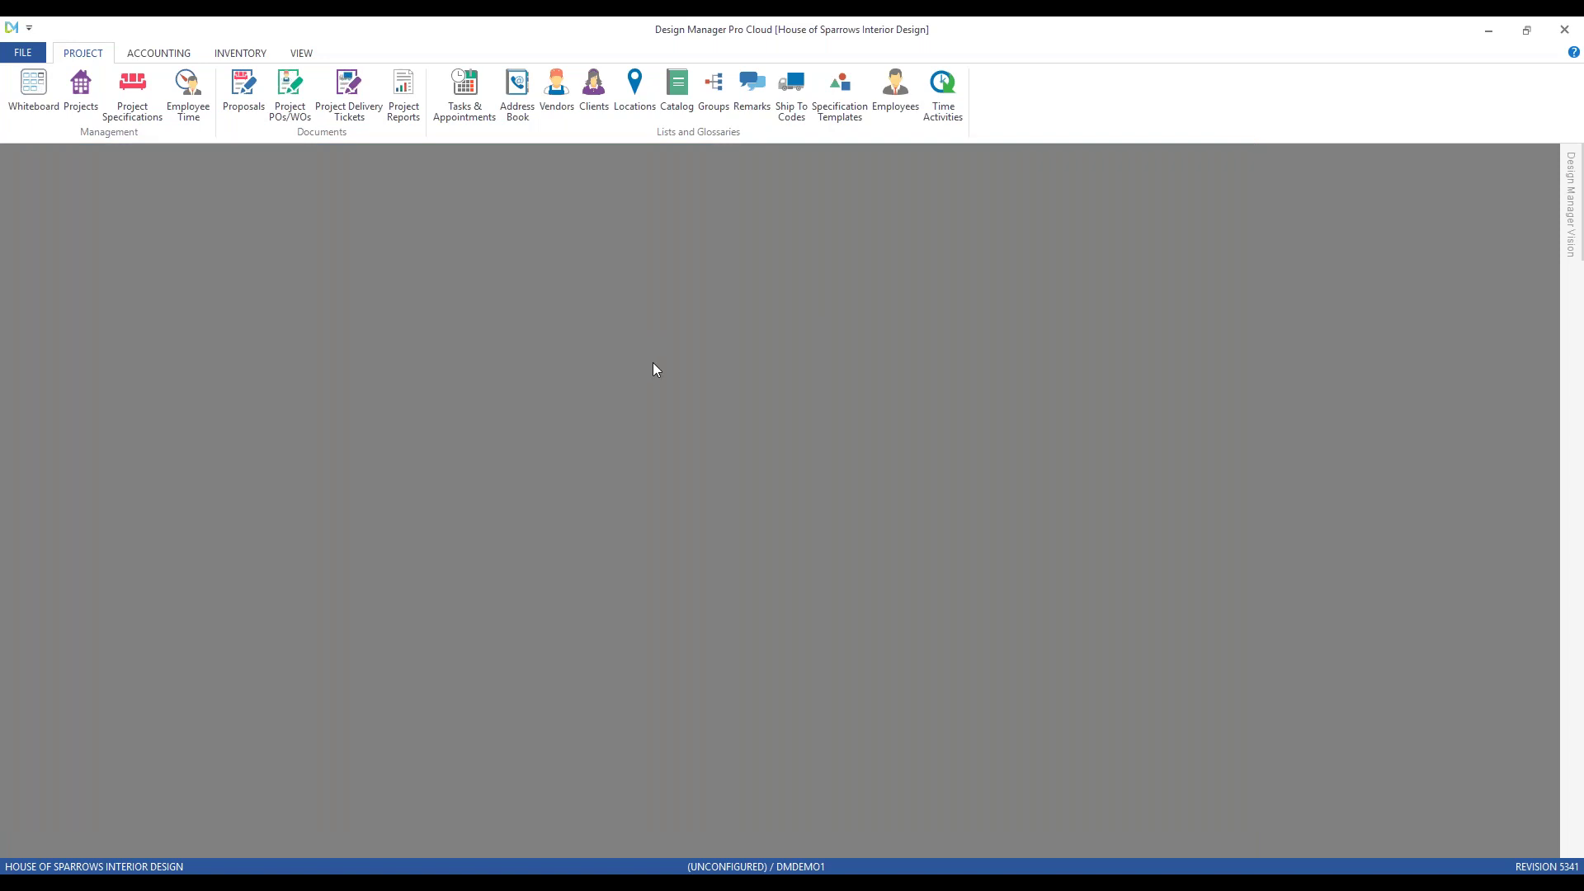
click(132, 93)
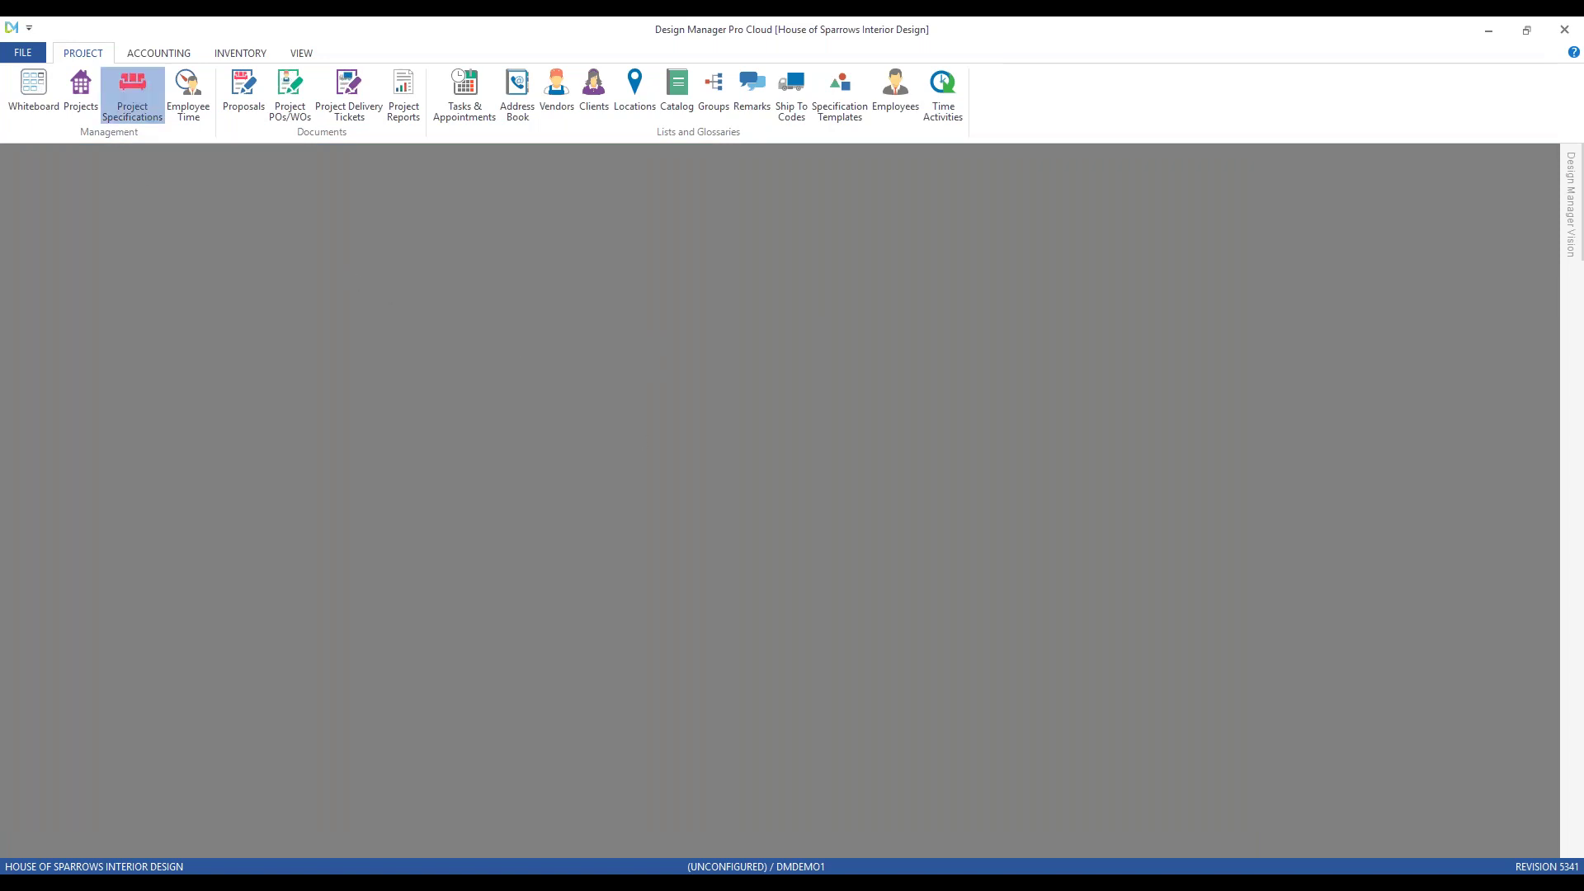
text(pr)
key(Return)
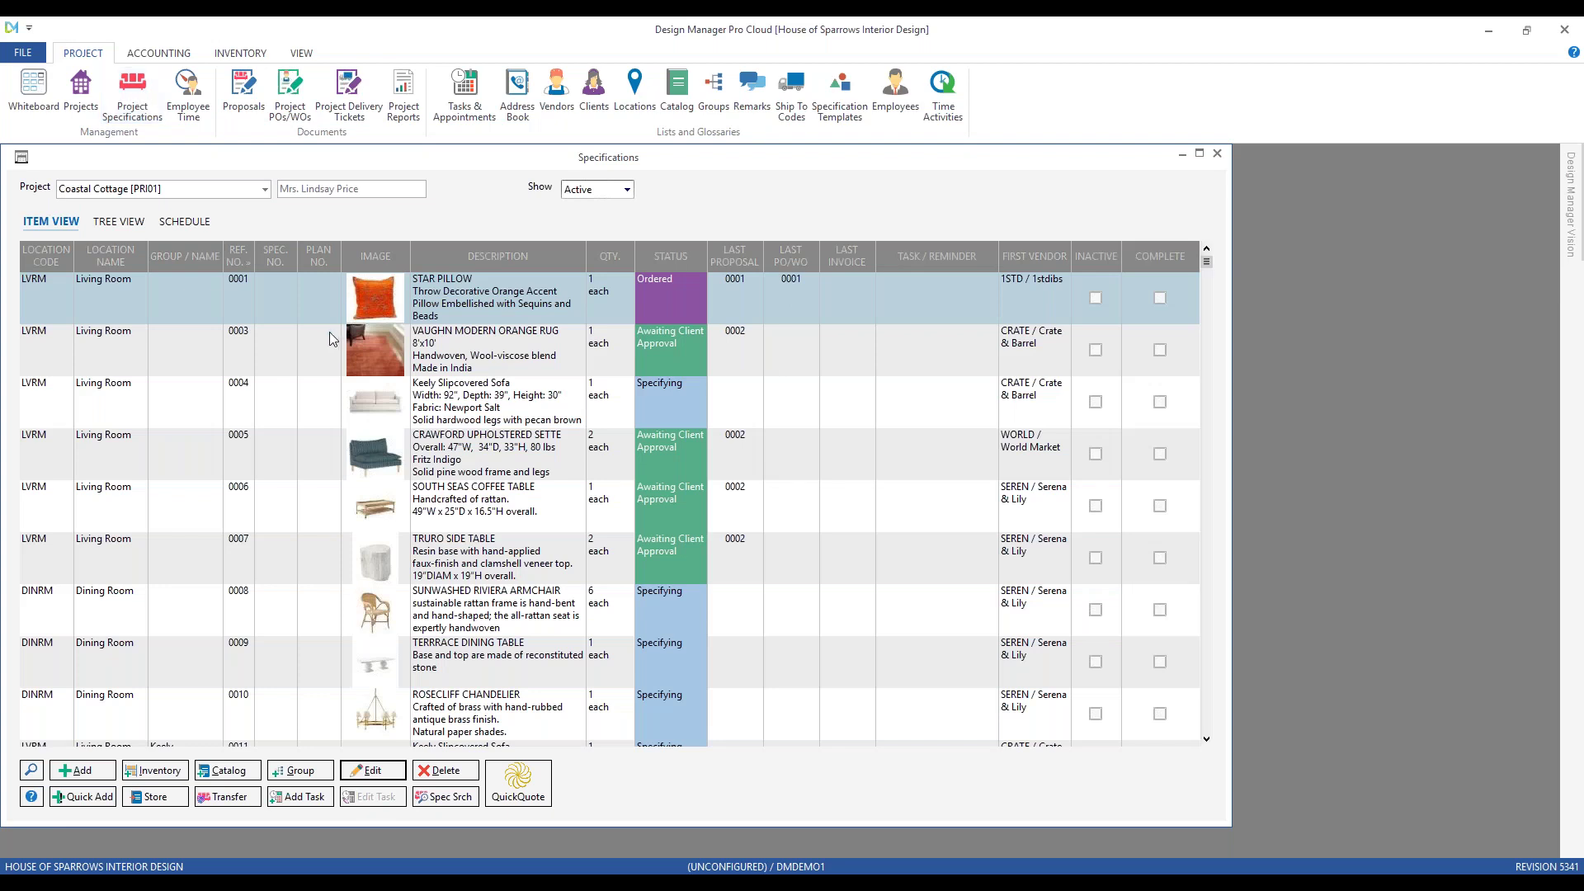
- Open item 0004, Keely Slipcovered Sofa, examine its purchase order components, and close it without saving
click(517, 402)
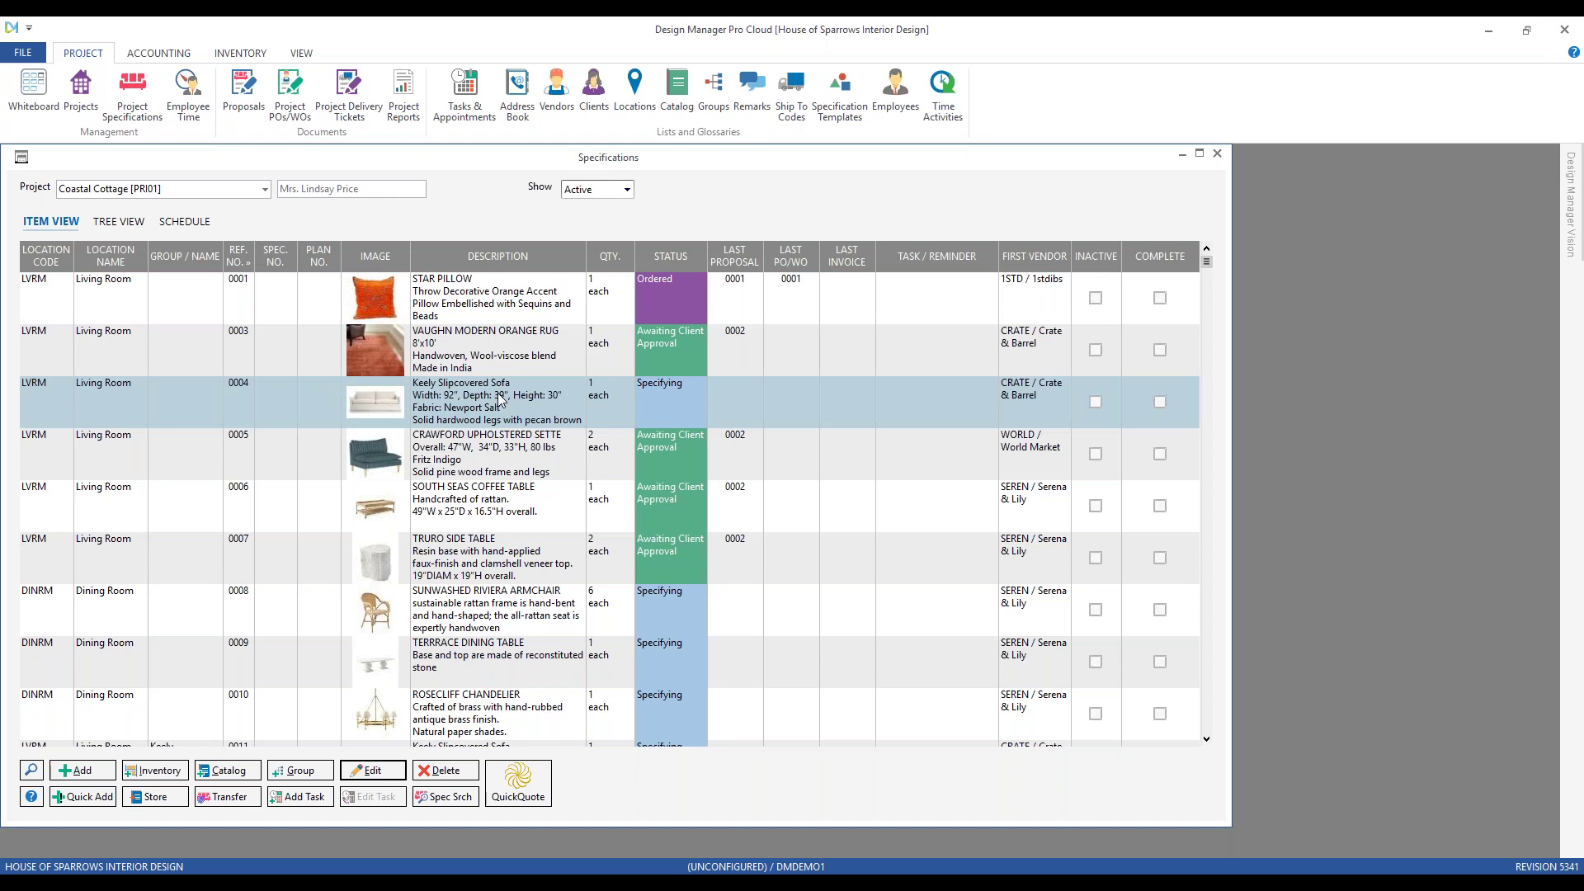
double_click(501, 401)
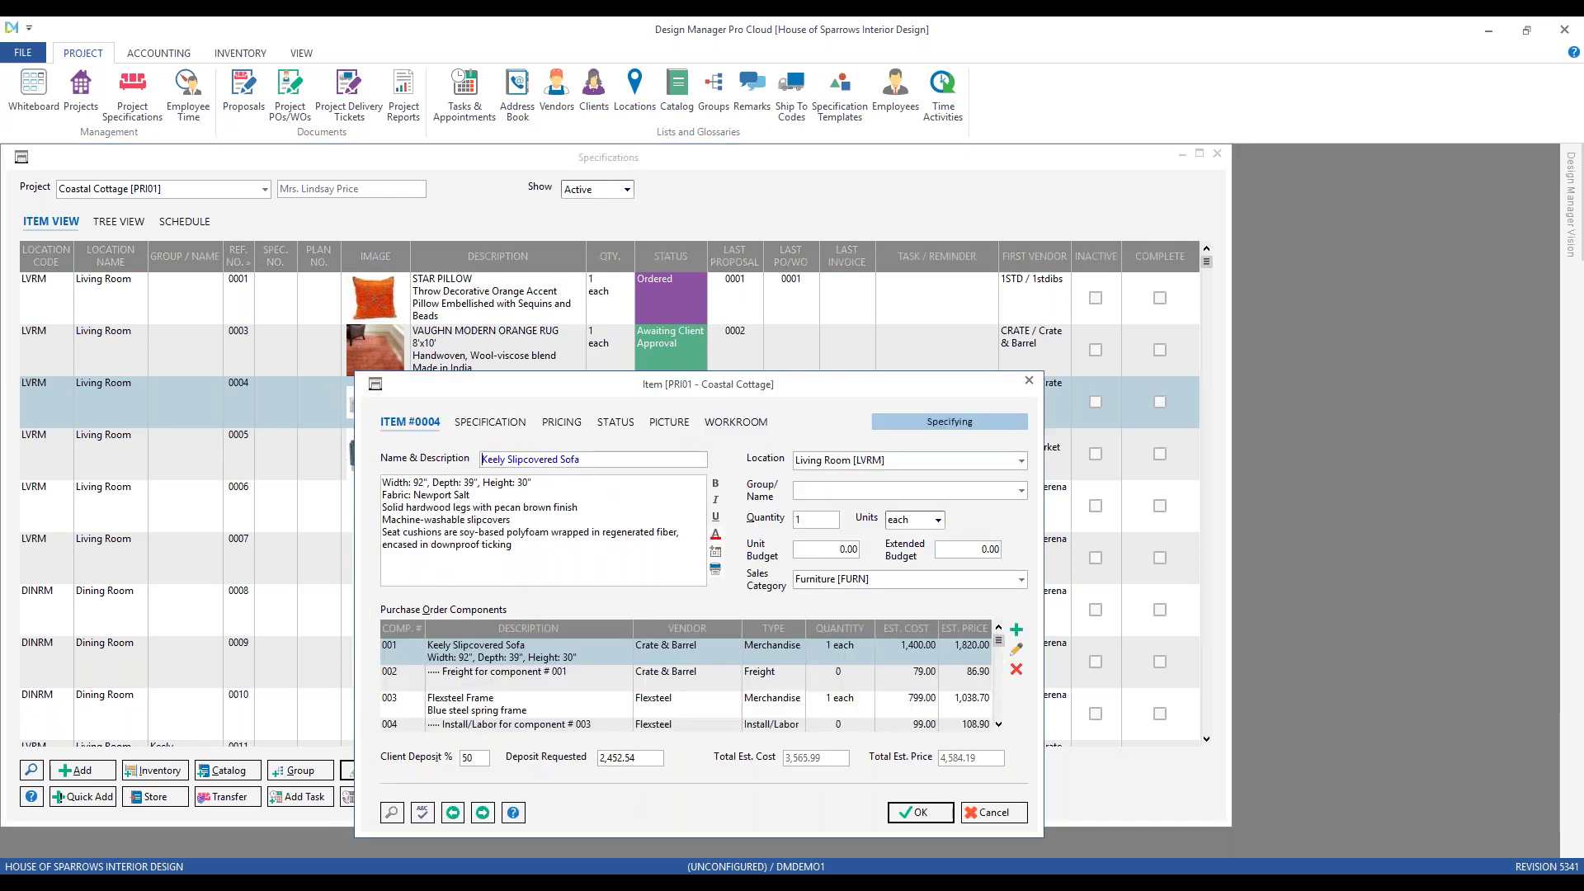
click(622, 678)
click(650, 710)
scroll(650, 709, down, 5)
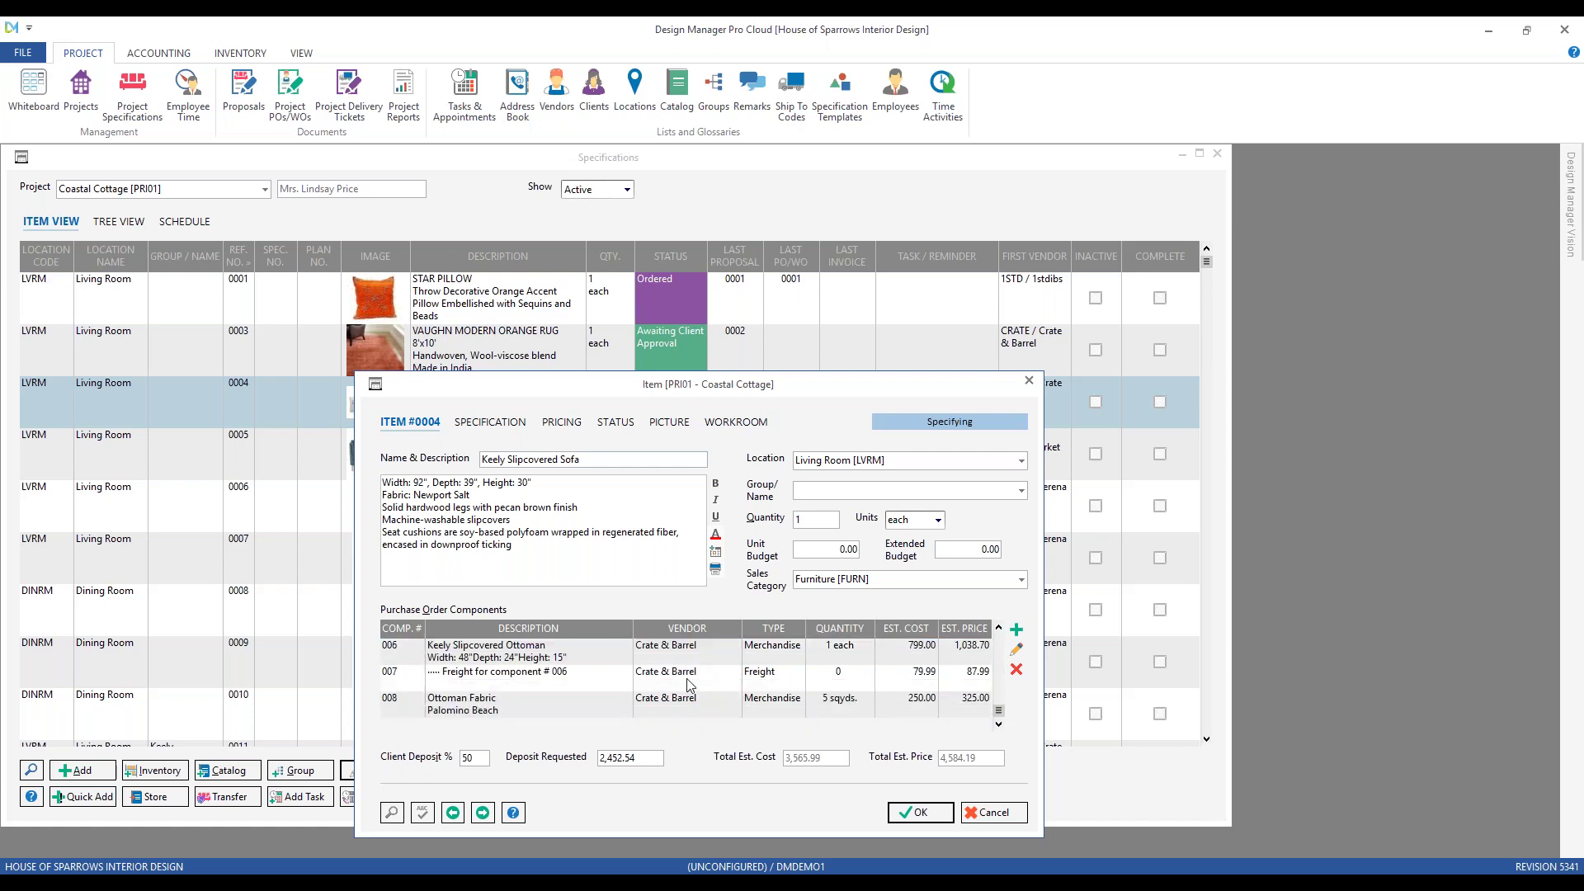
click(687, 677)
click(994, 812)
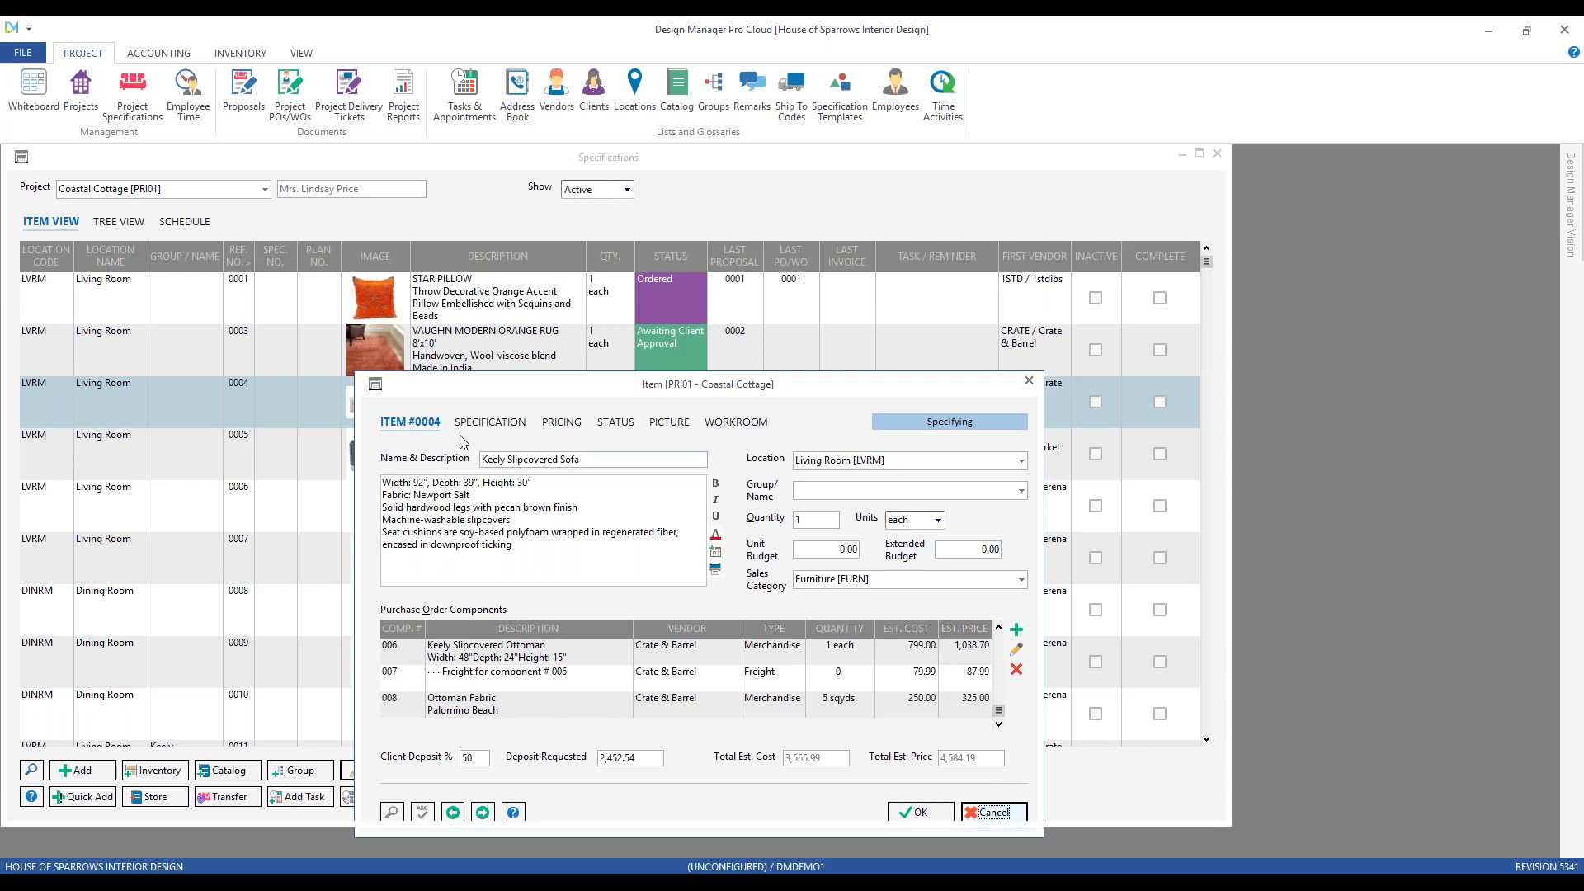
- Examine the separate items 0011 to 0015 grouped under Keely Slipcovered Sofa in the specifications
scroll(376, 483, down, 3)
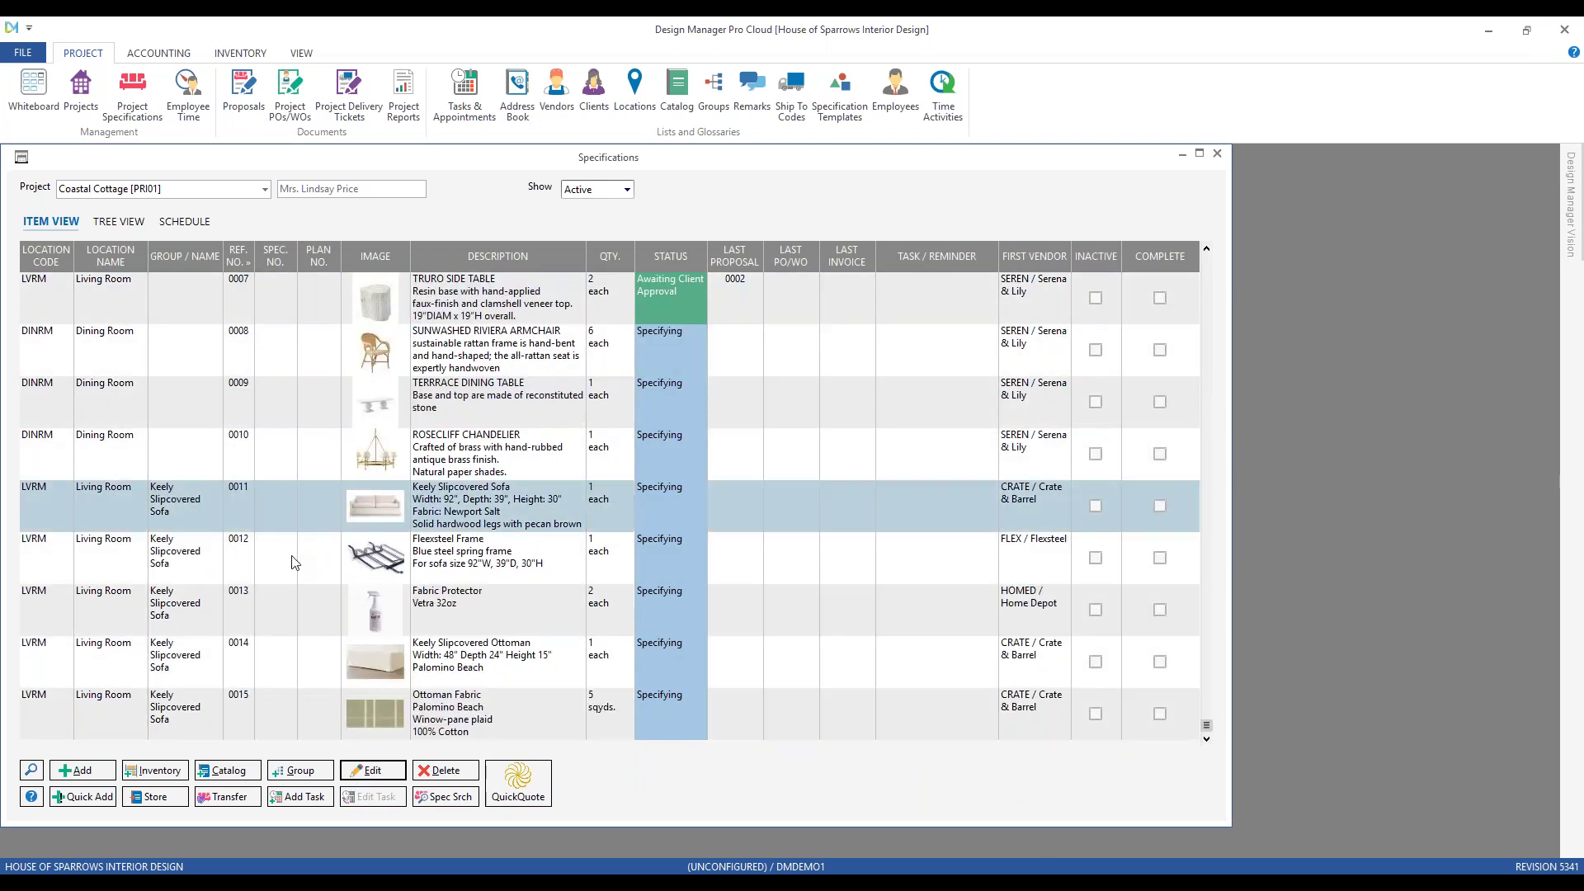
click(287, 710)
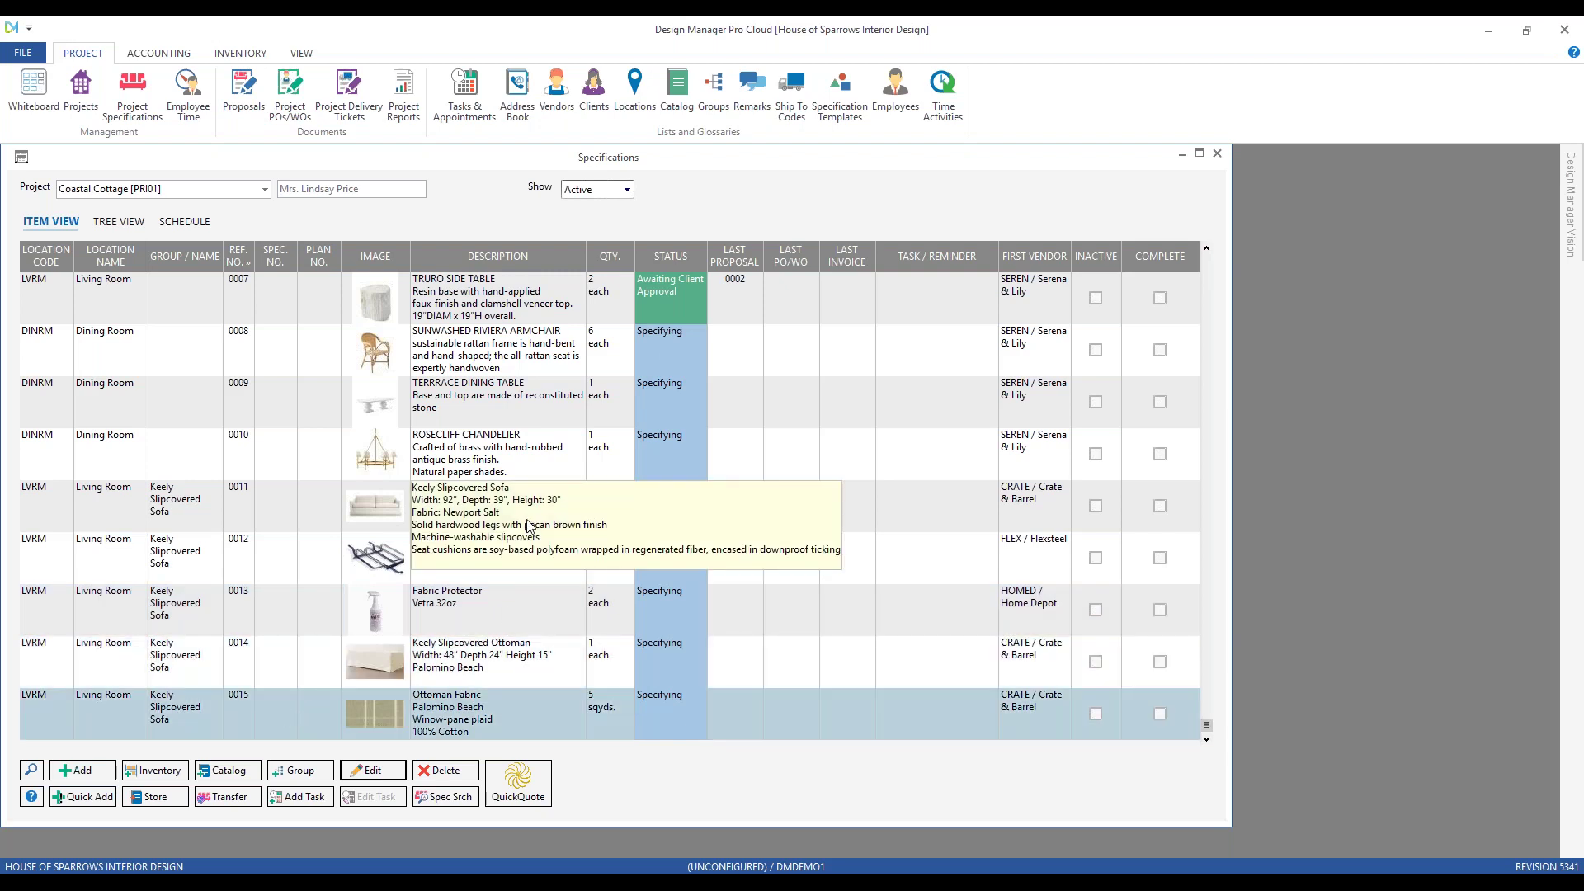
click(395, 531)
click(379, 566)
click(381, 608)
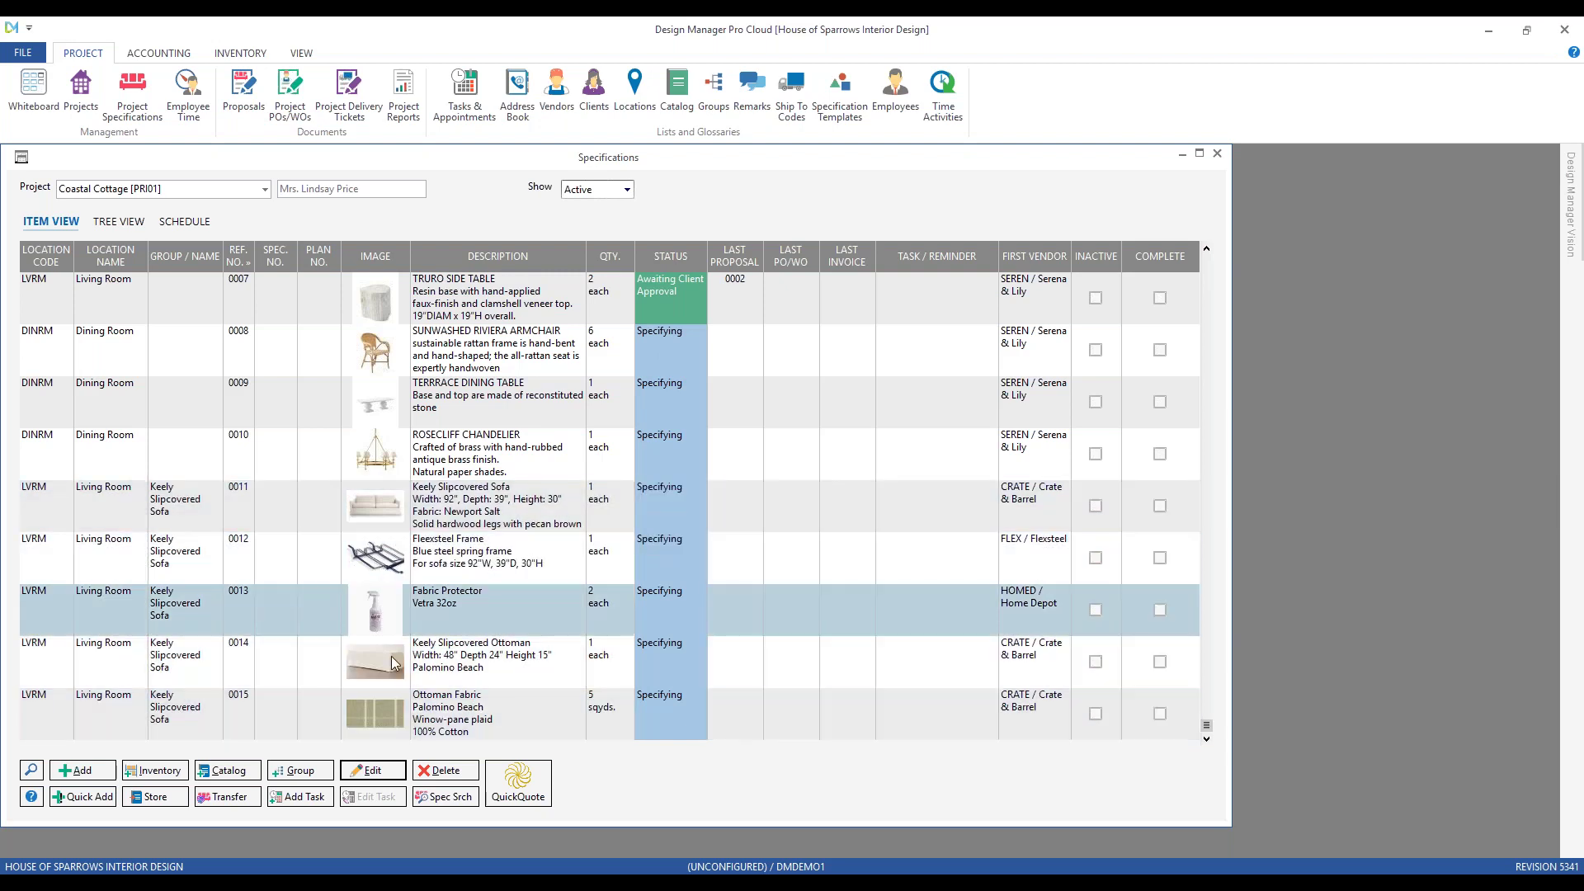
click(287, 654)
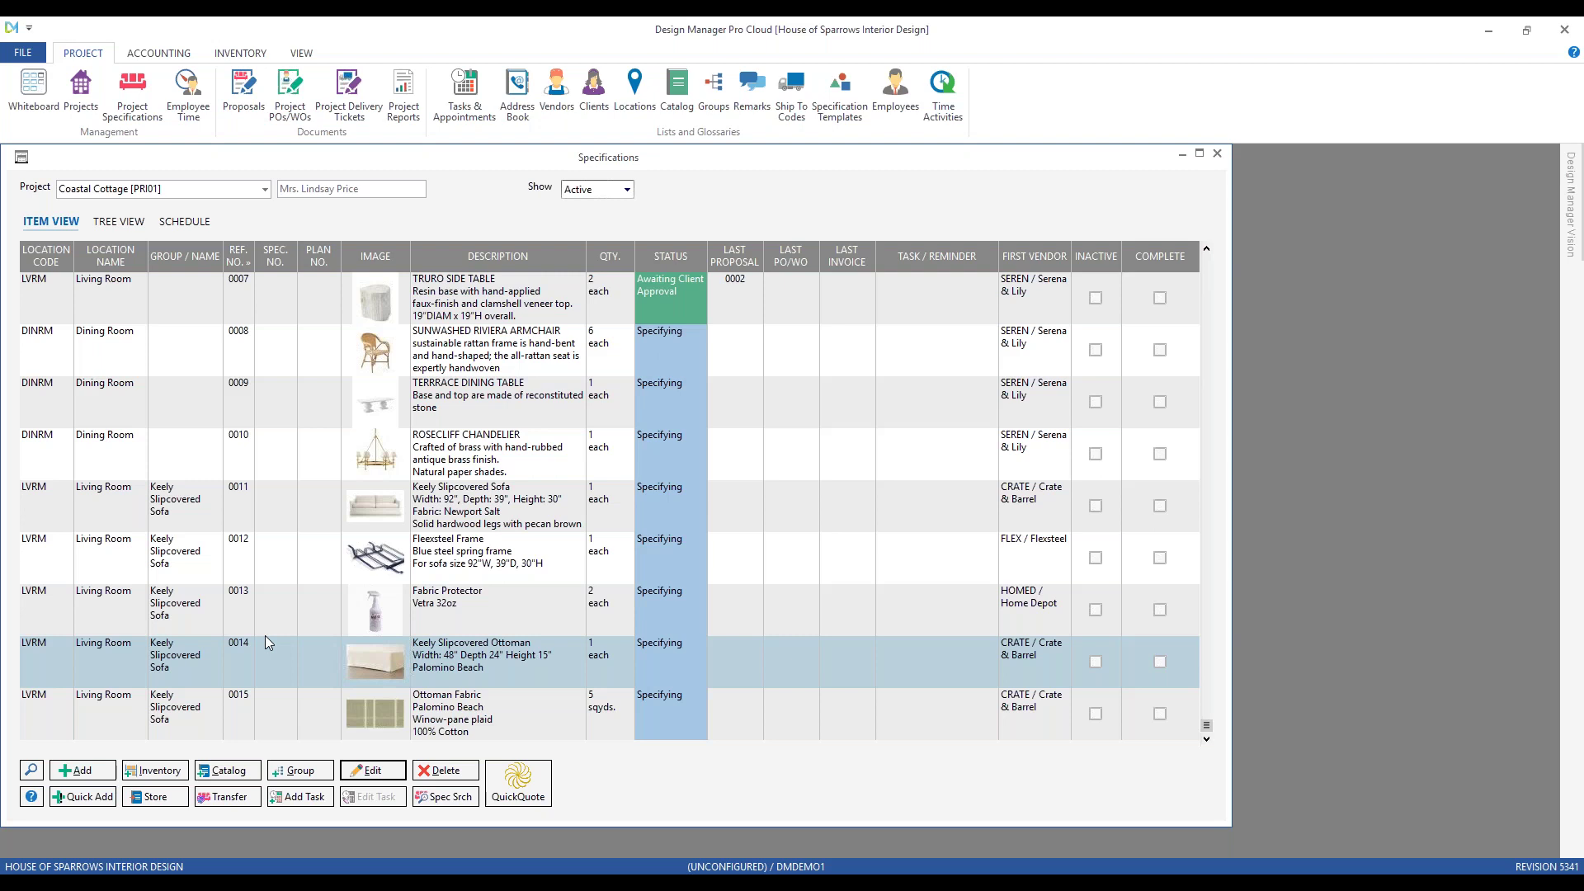
- Close the specifications and start a new proposal for the Coastal Cottage [PRI01] project
click(1218, 154)
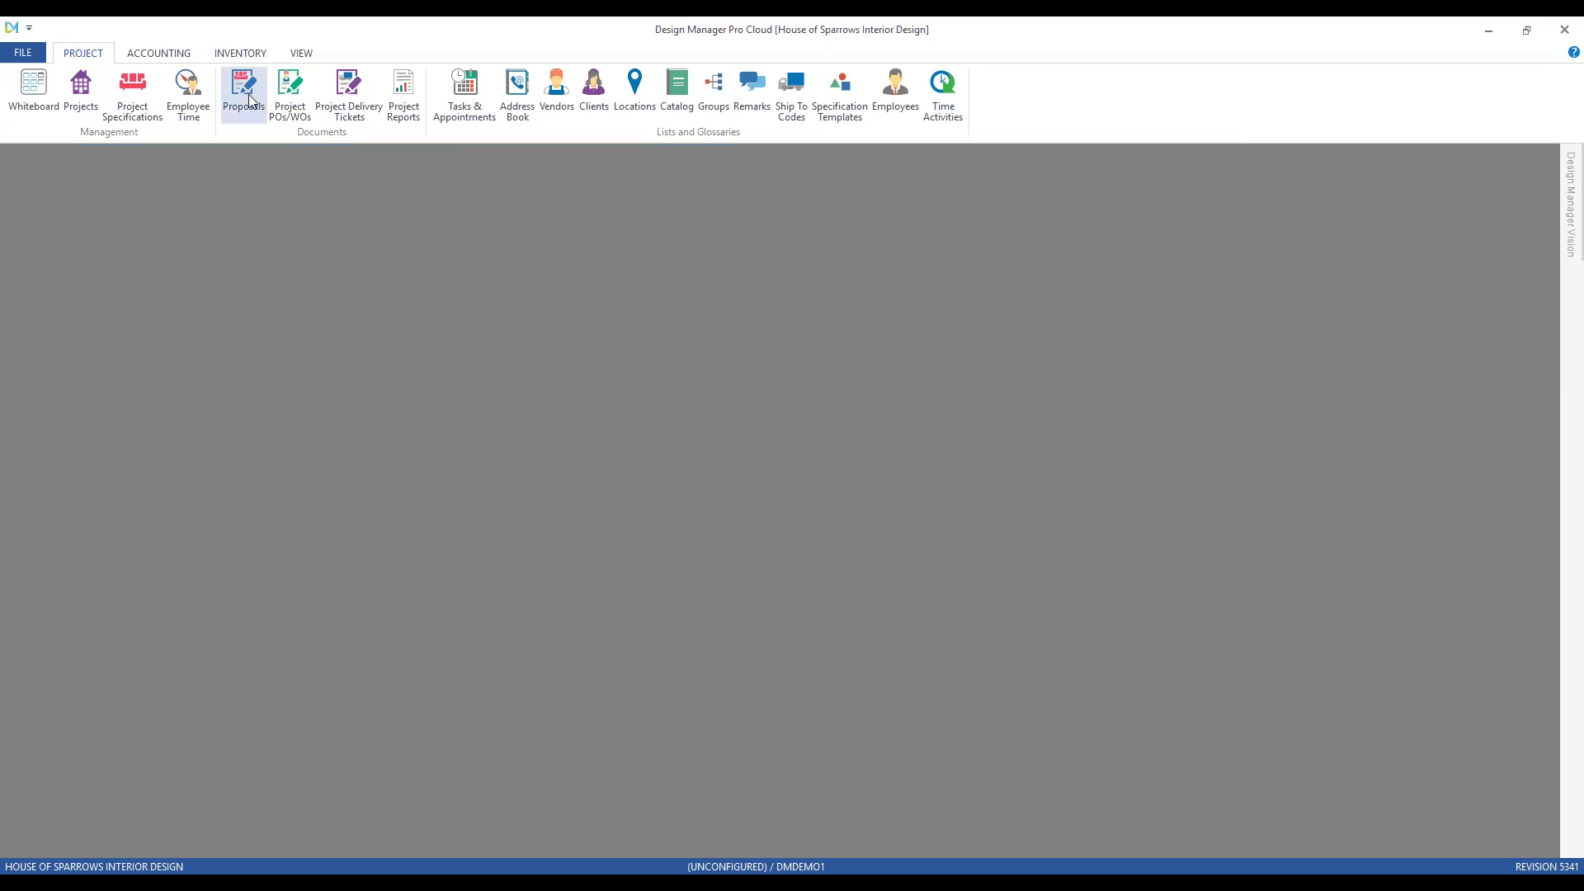
click(252, 99)
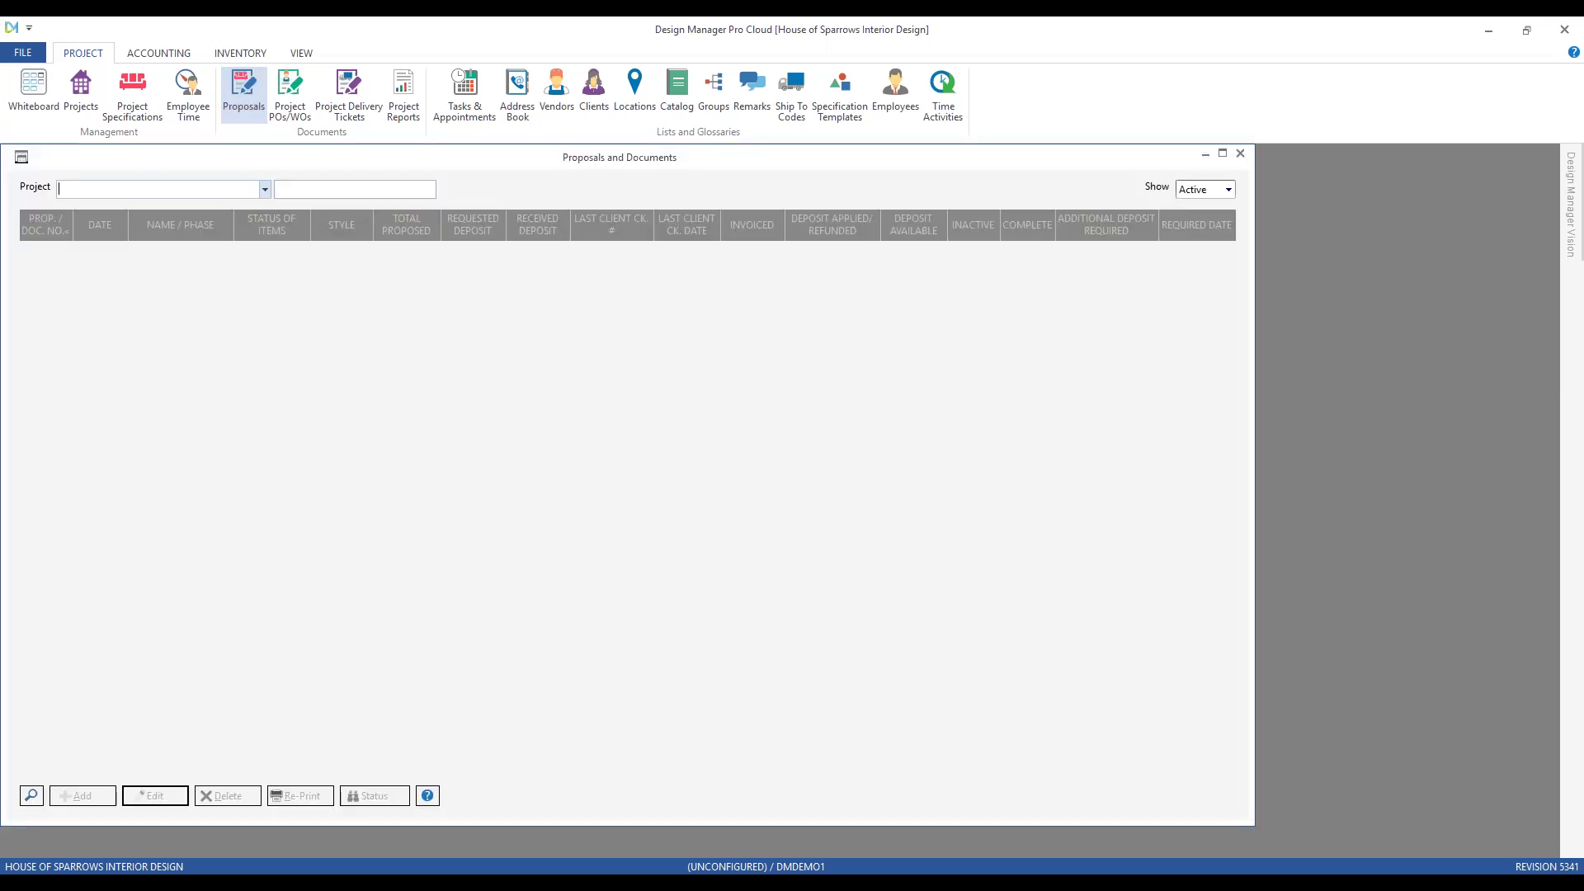
text(pr)
key(Return)
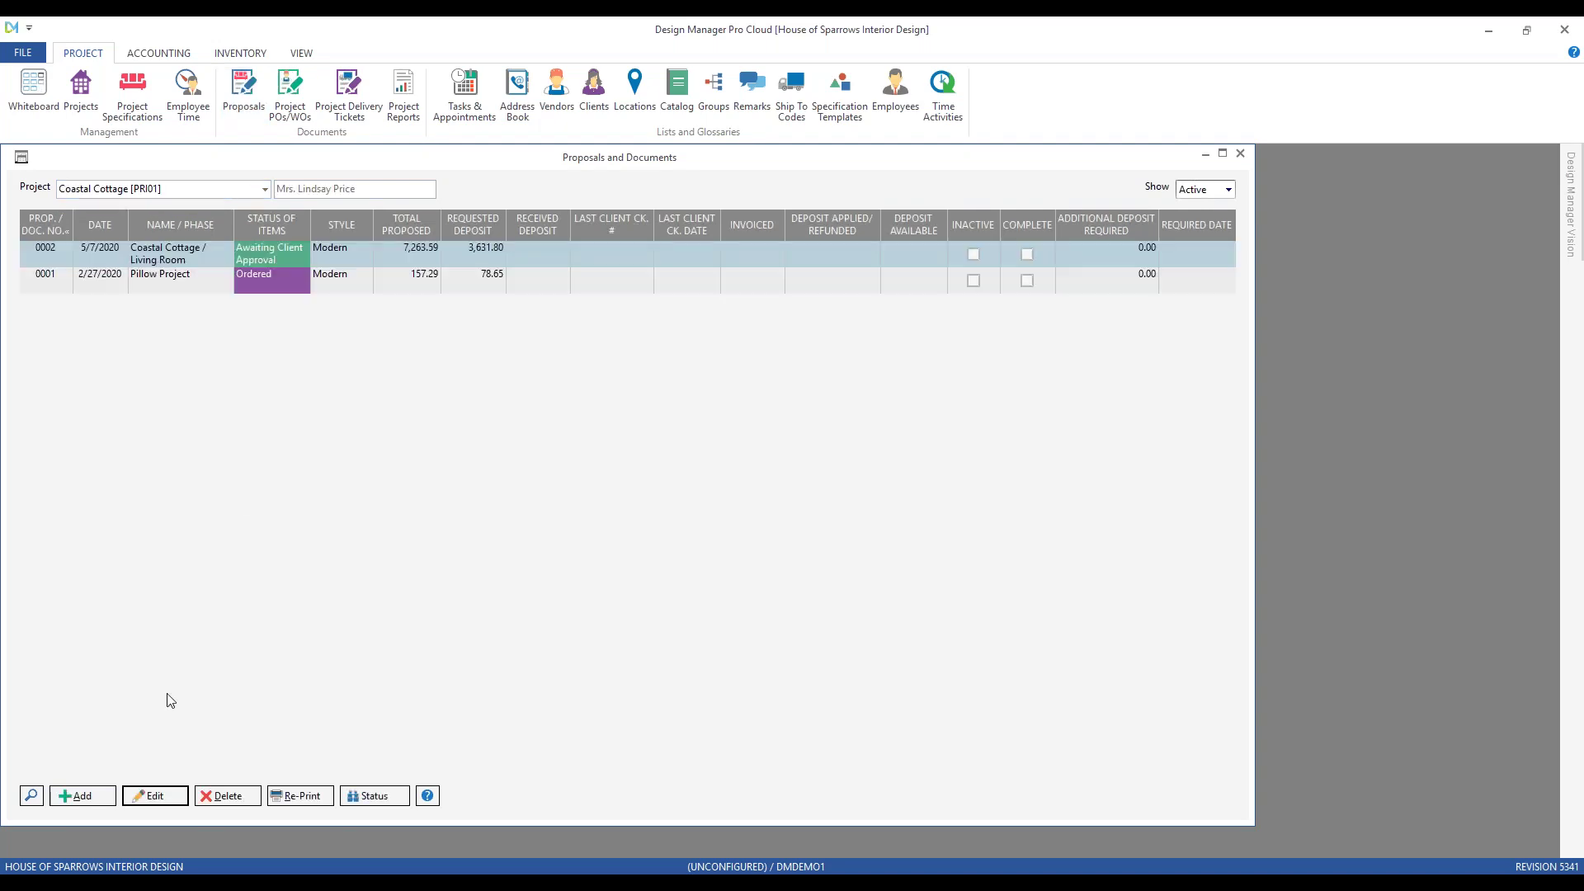
click(82, 796)
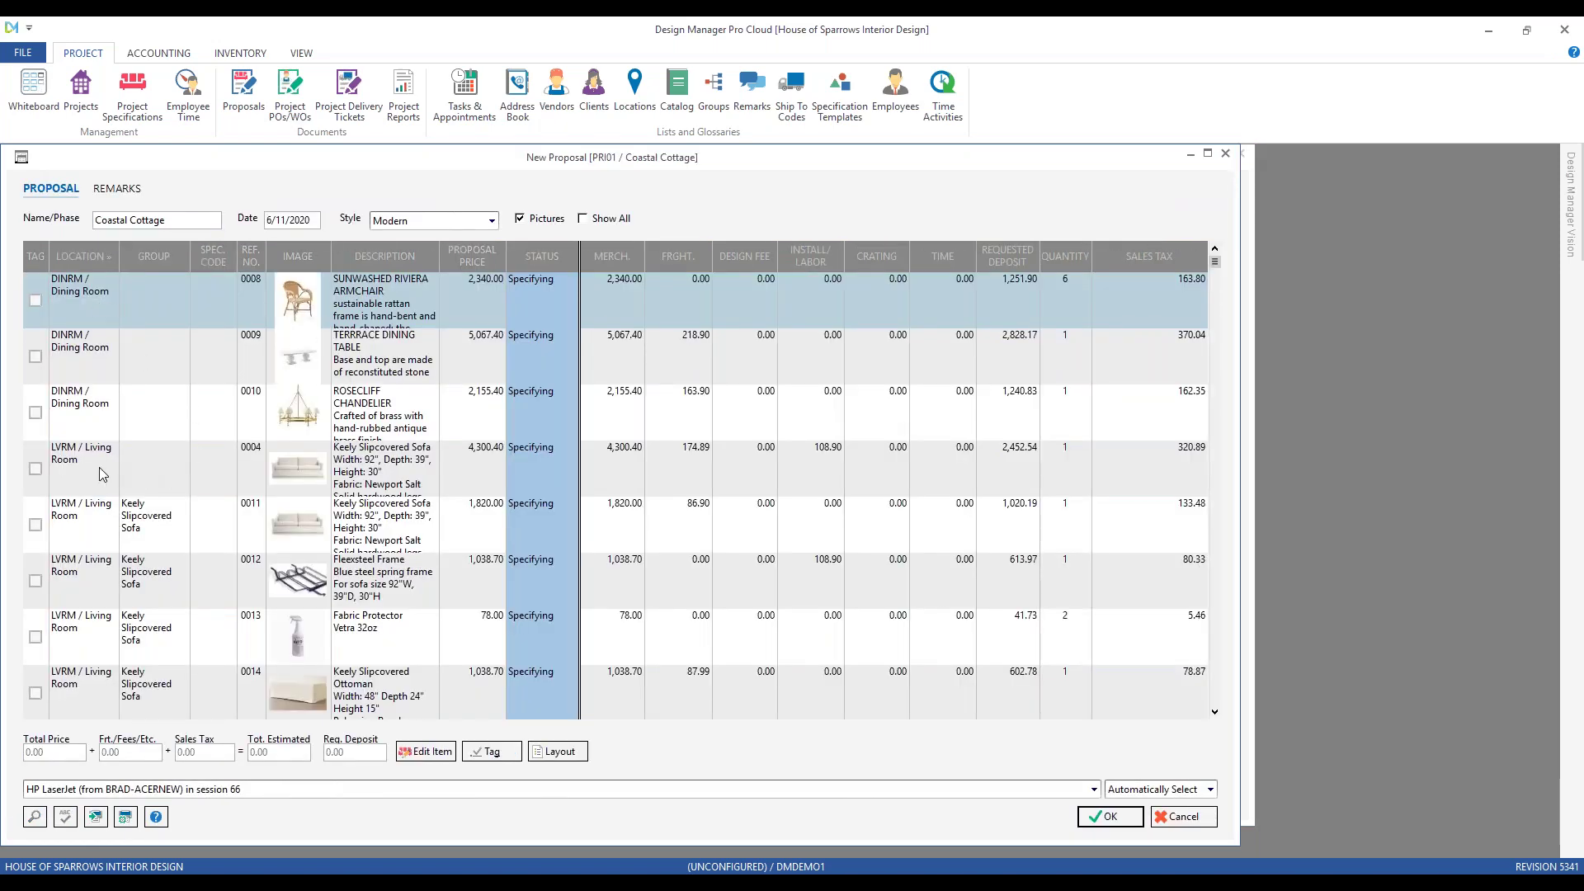
- Tag item 0004 and all items of the Keely Slipcovered Sofa group, and generate the proposal preview
click(36, 468)
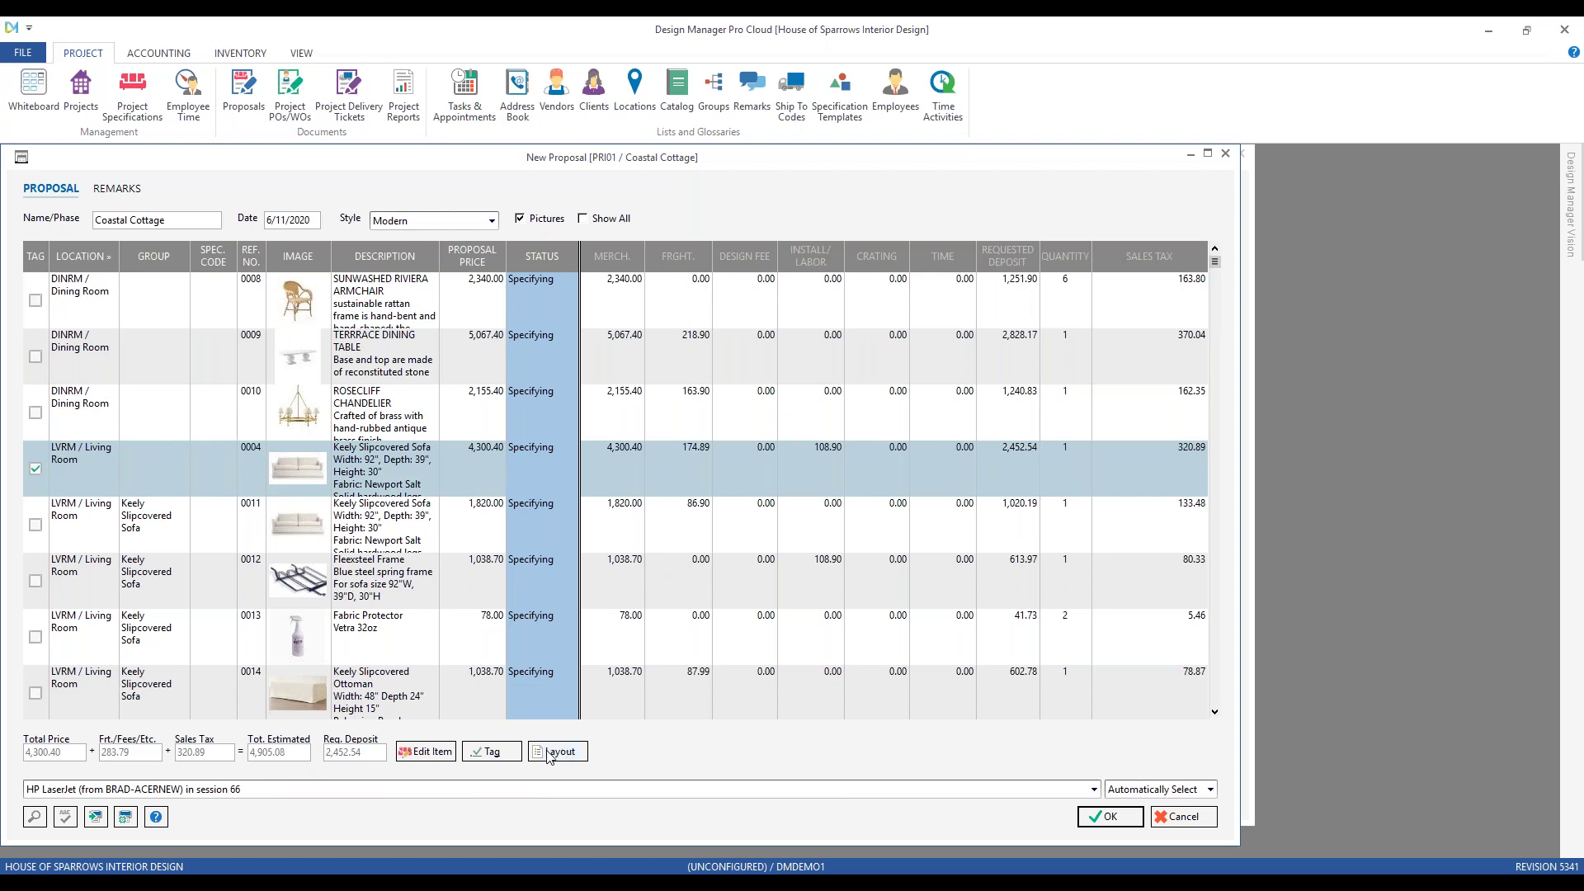
click(490, 752)
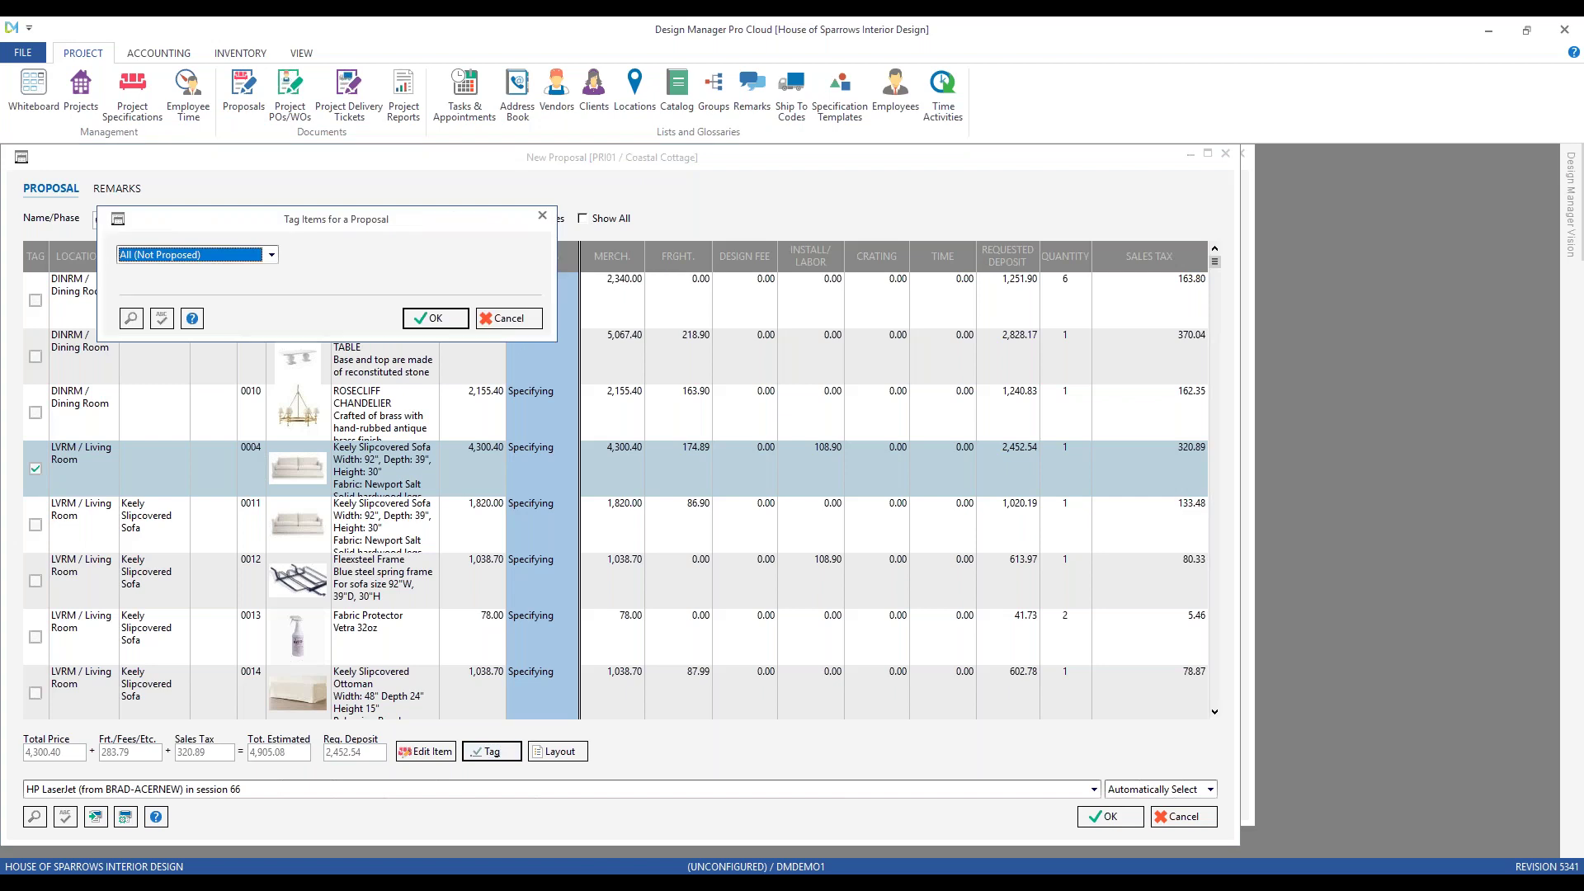
key(g)
key(Tab)
text(K)
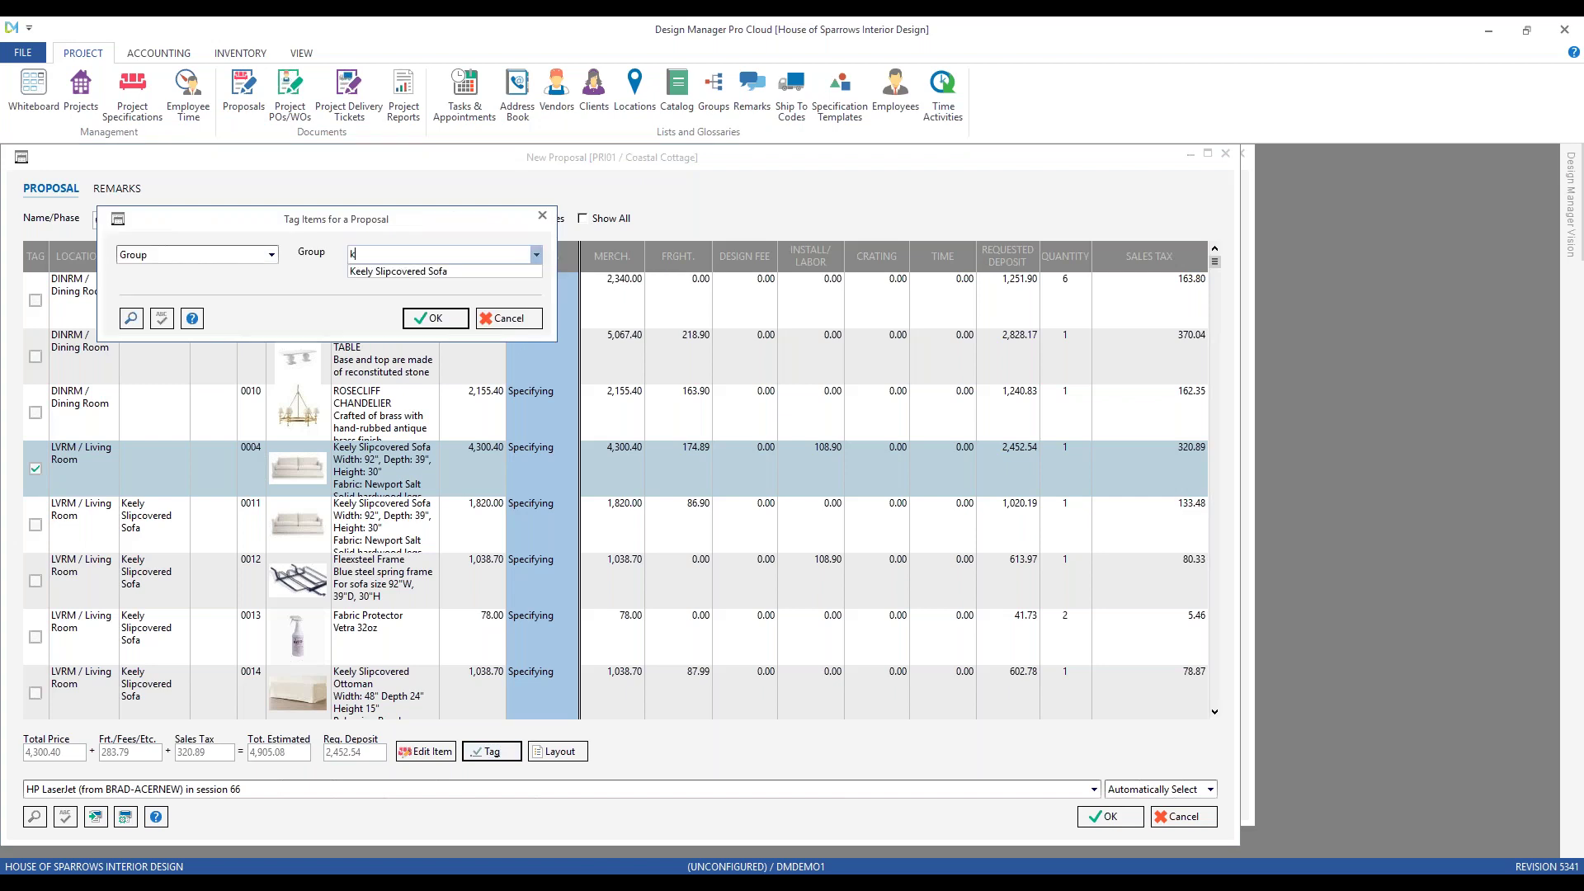
click(414, 320)
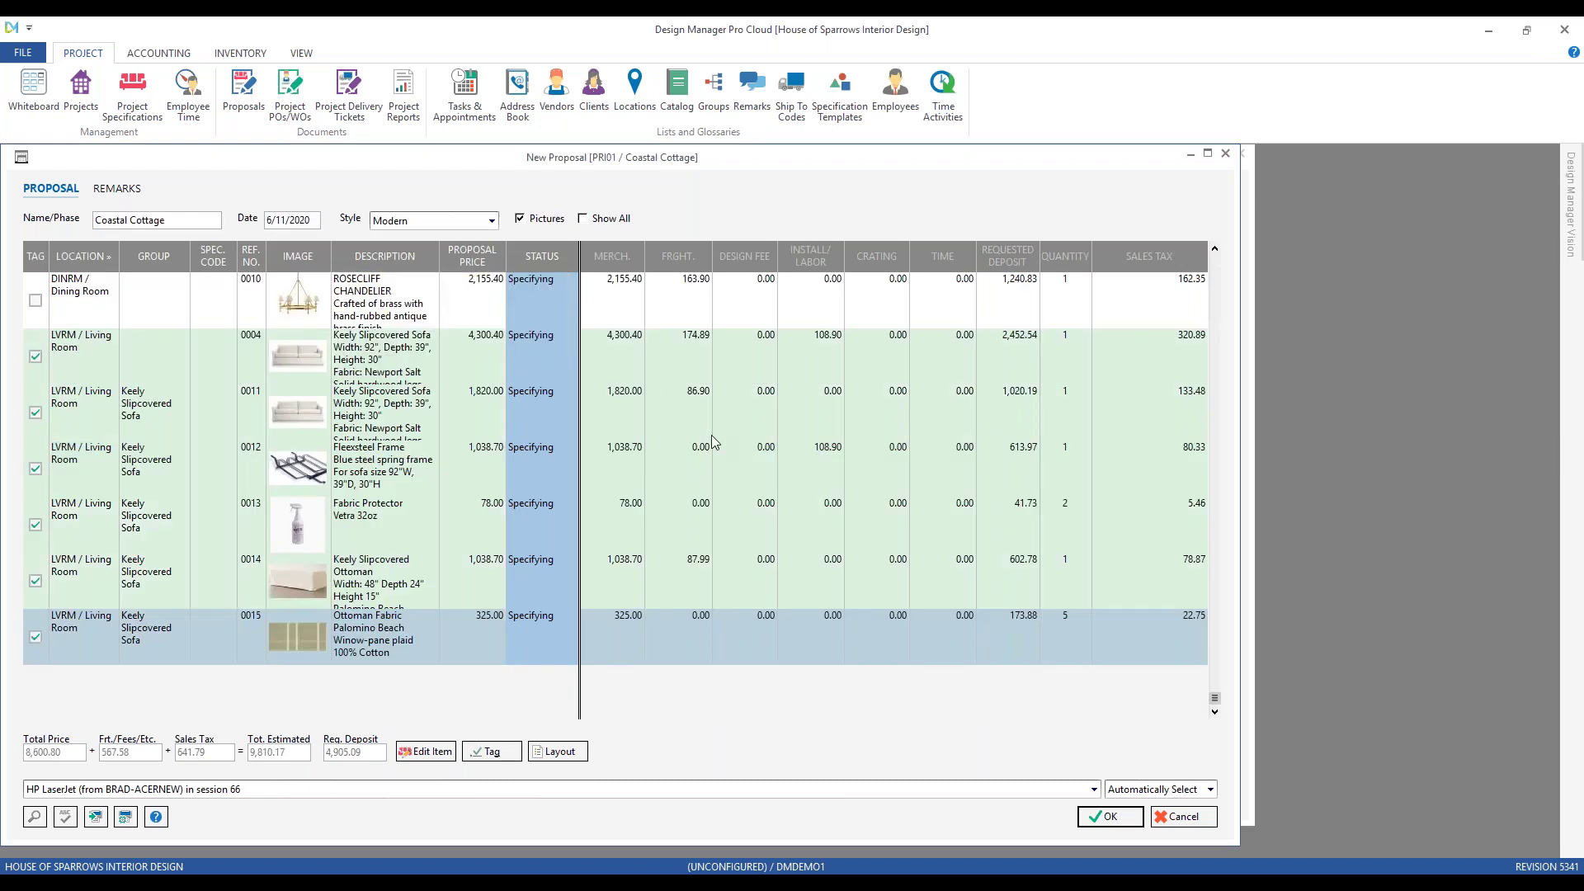
click(1112, 817)
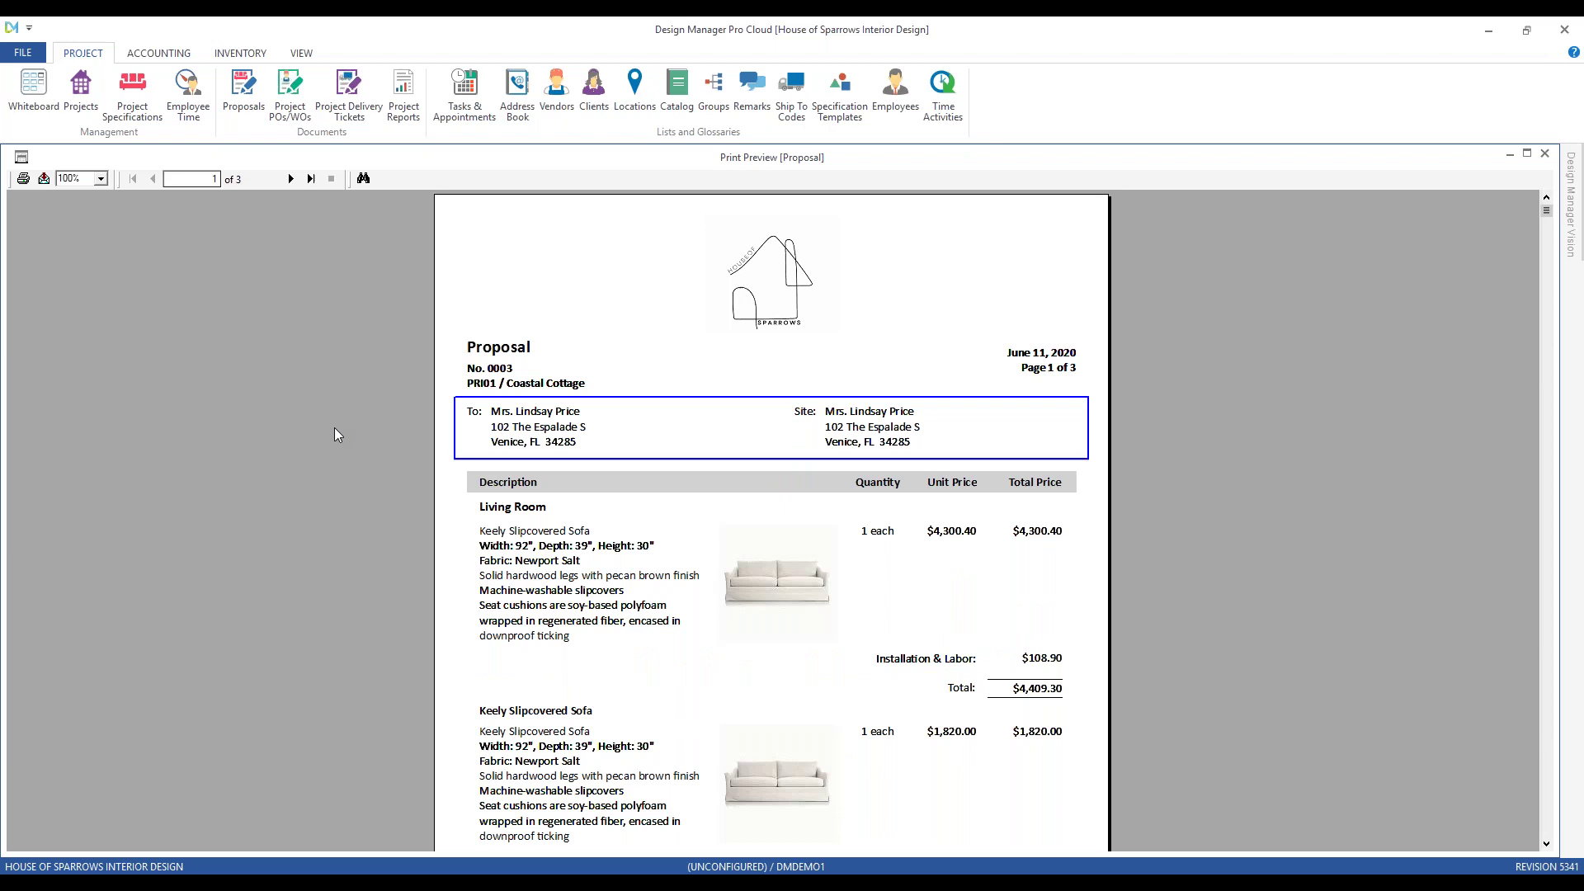
- Examine the price, installation and labor charge, and total of the ungrouped Keely Slipcovered Sofa on the first preview page
scroll(335, 428, down, 3)
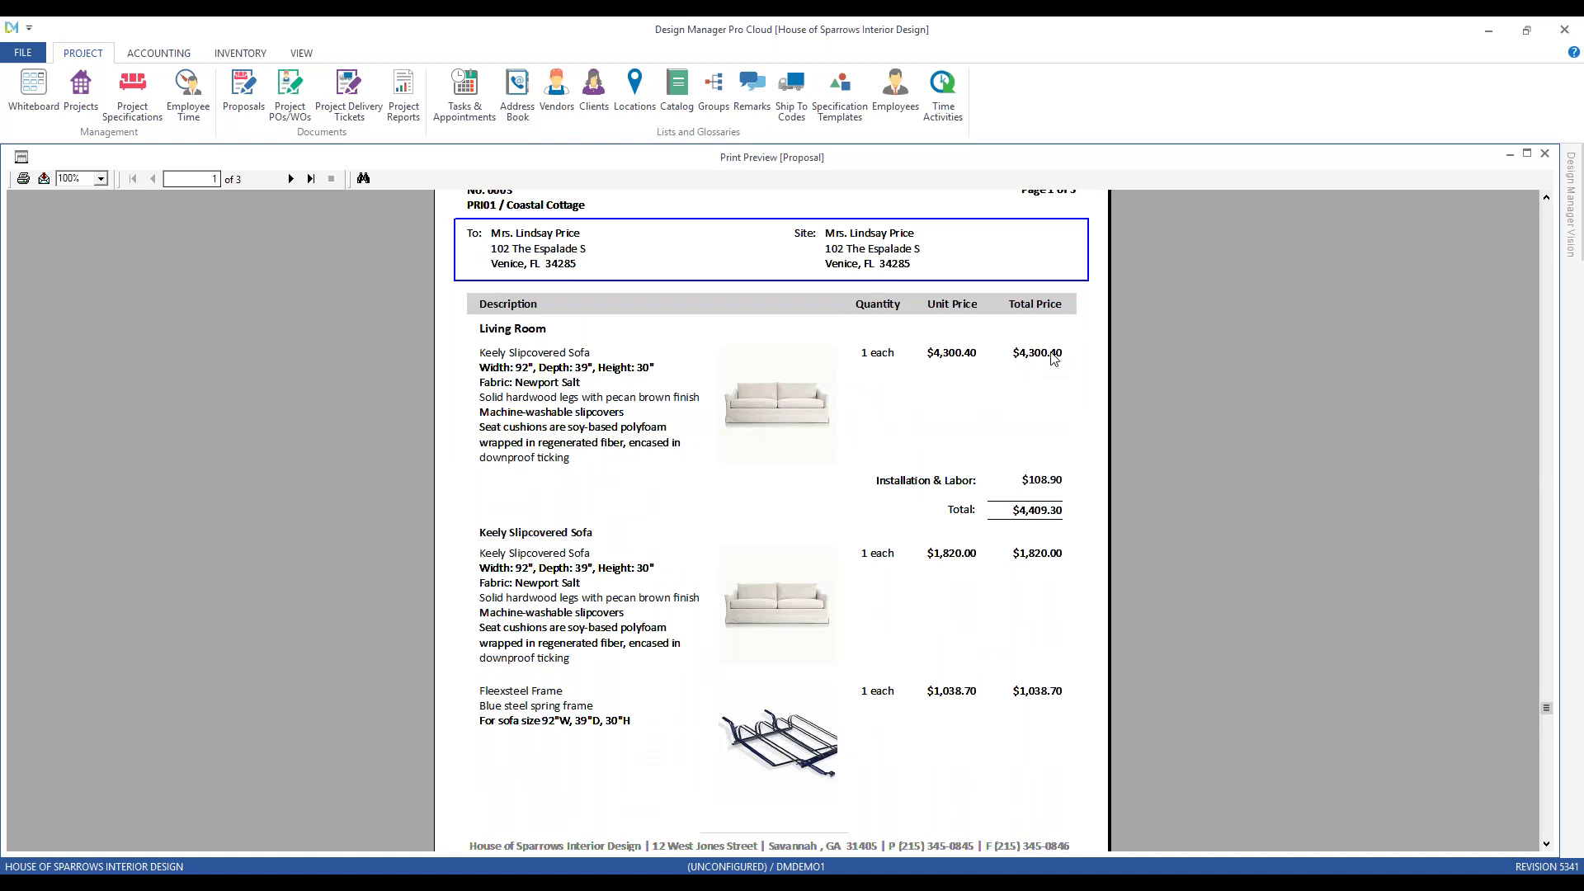
mouse_move(1053, 360)
click(1050, 485)
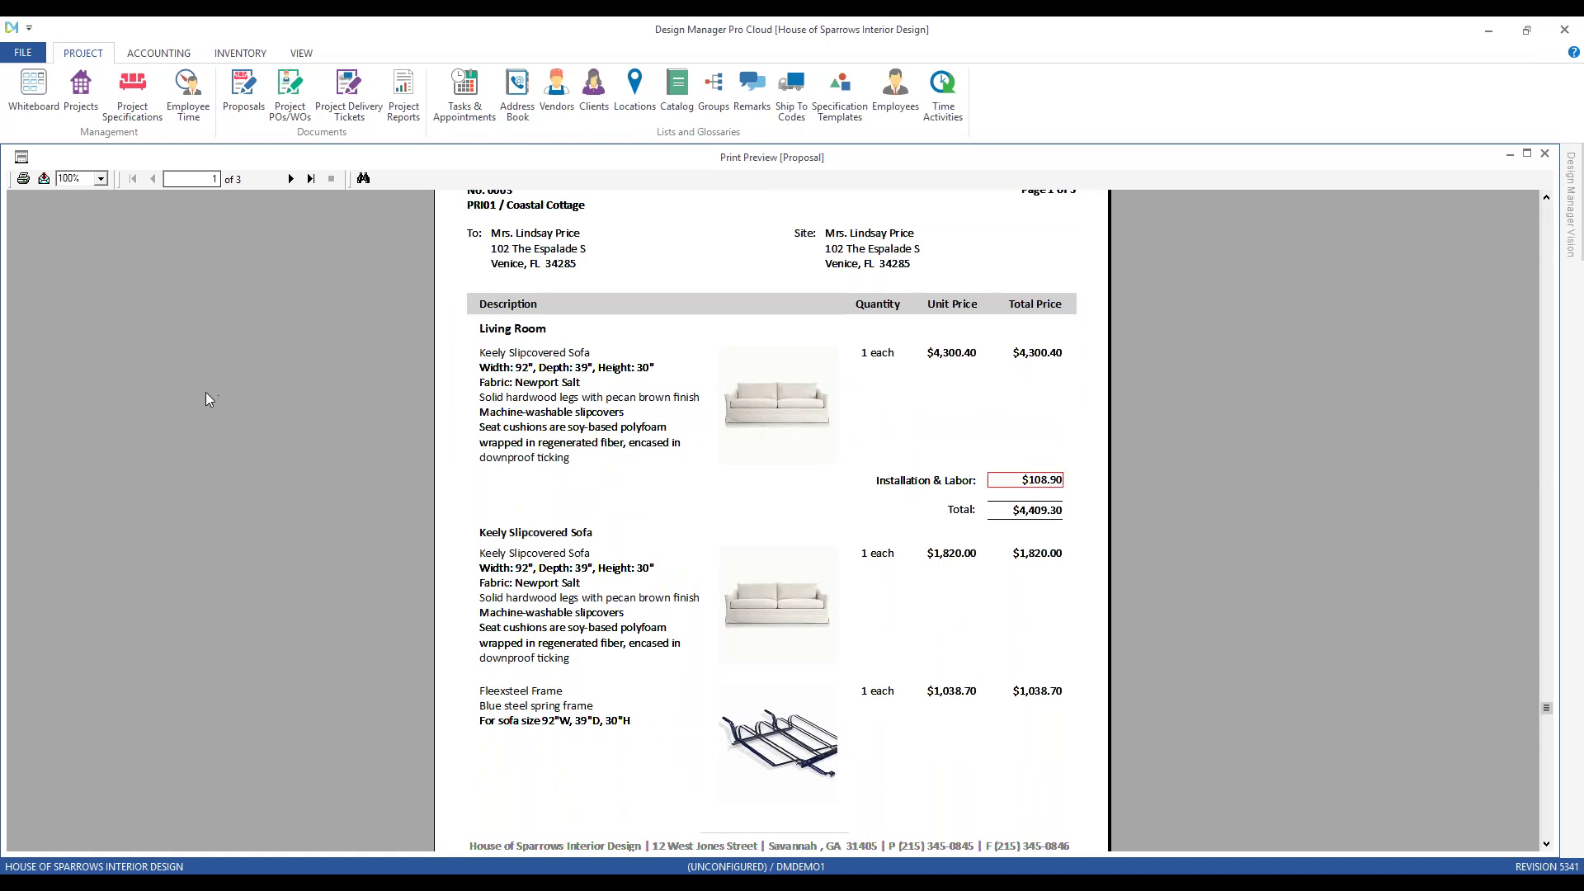
click(1052, 511)
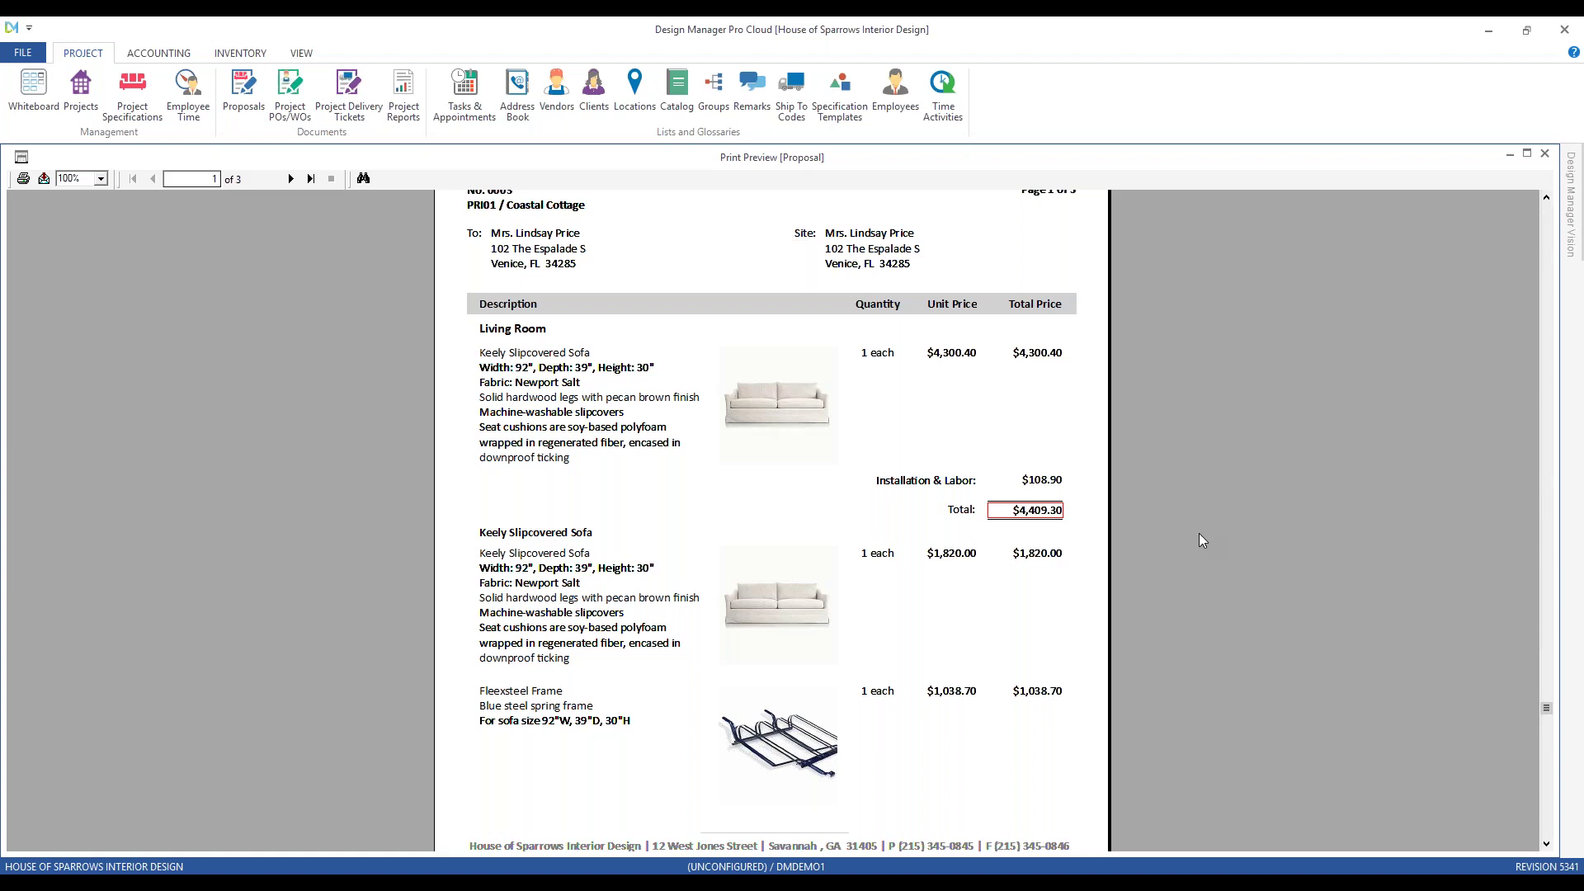
- Examine the individual prices, installation charge and total of the Keely Slipcovered Sofa group across the first two preview pages, and accept the proposal
click(525, 536)
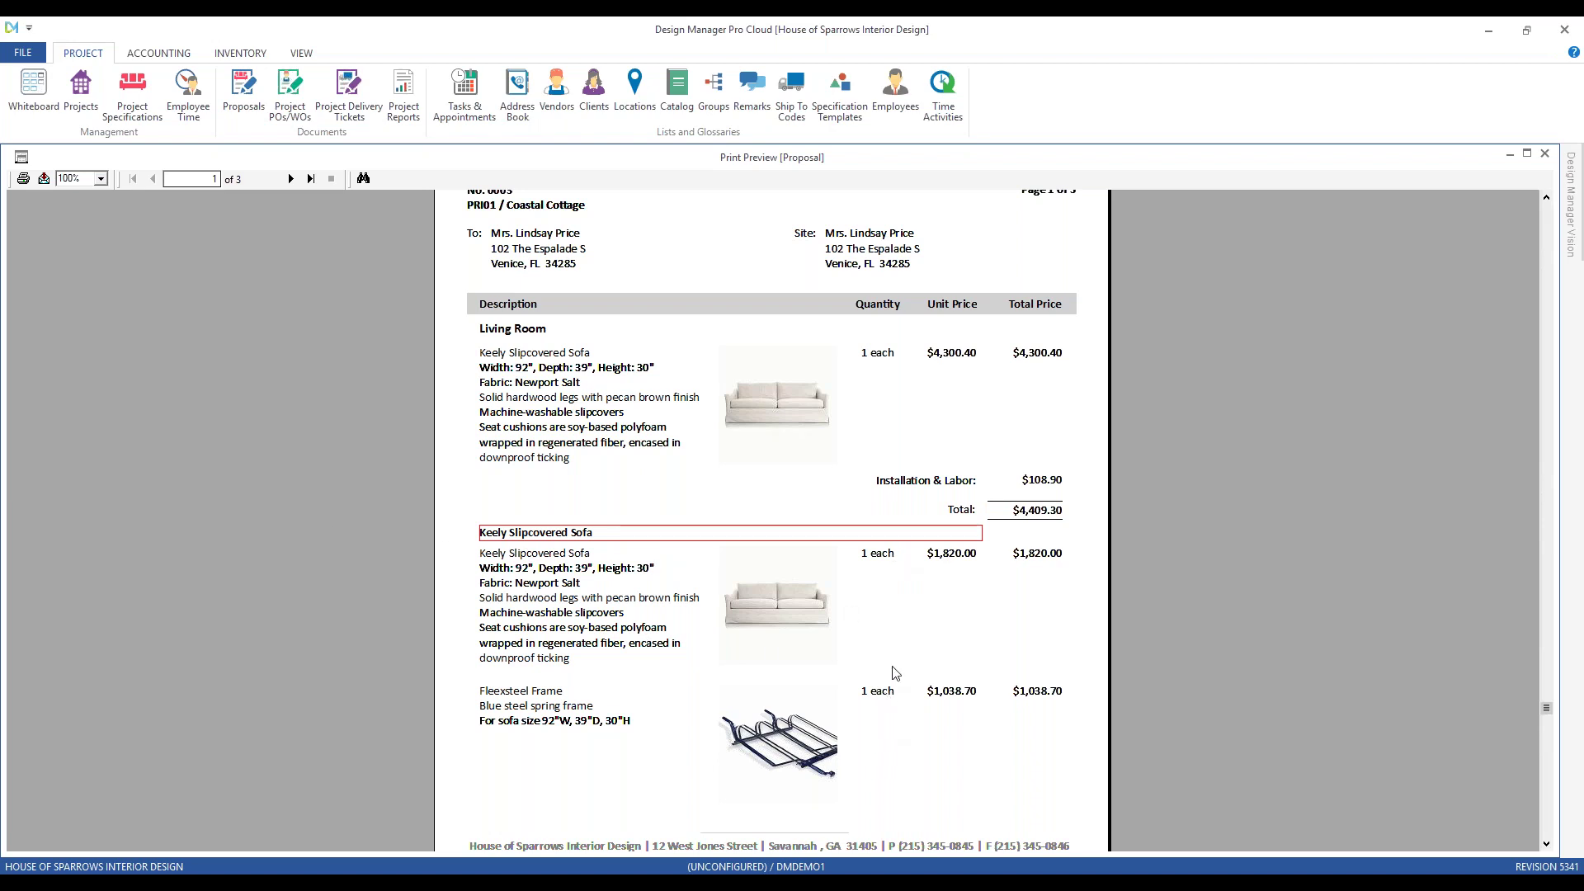
click(1033, 554)
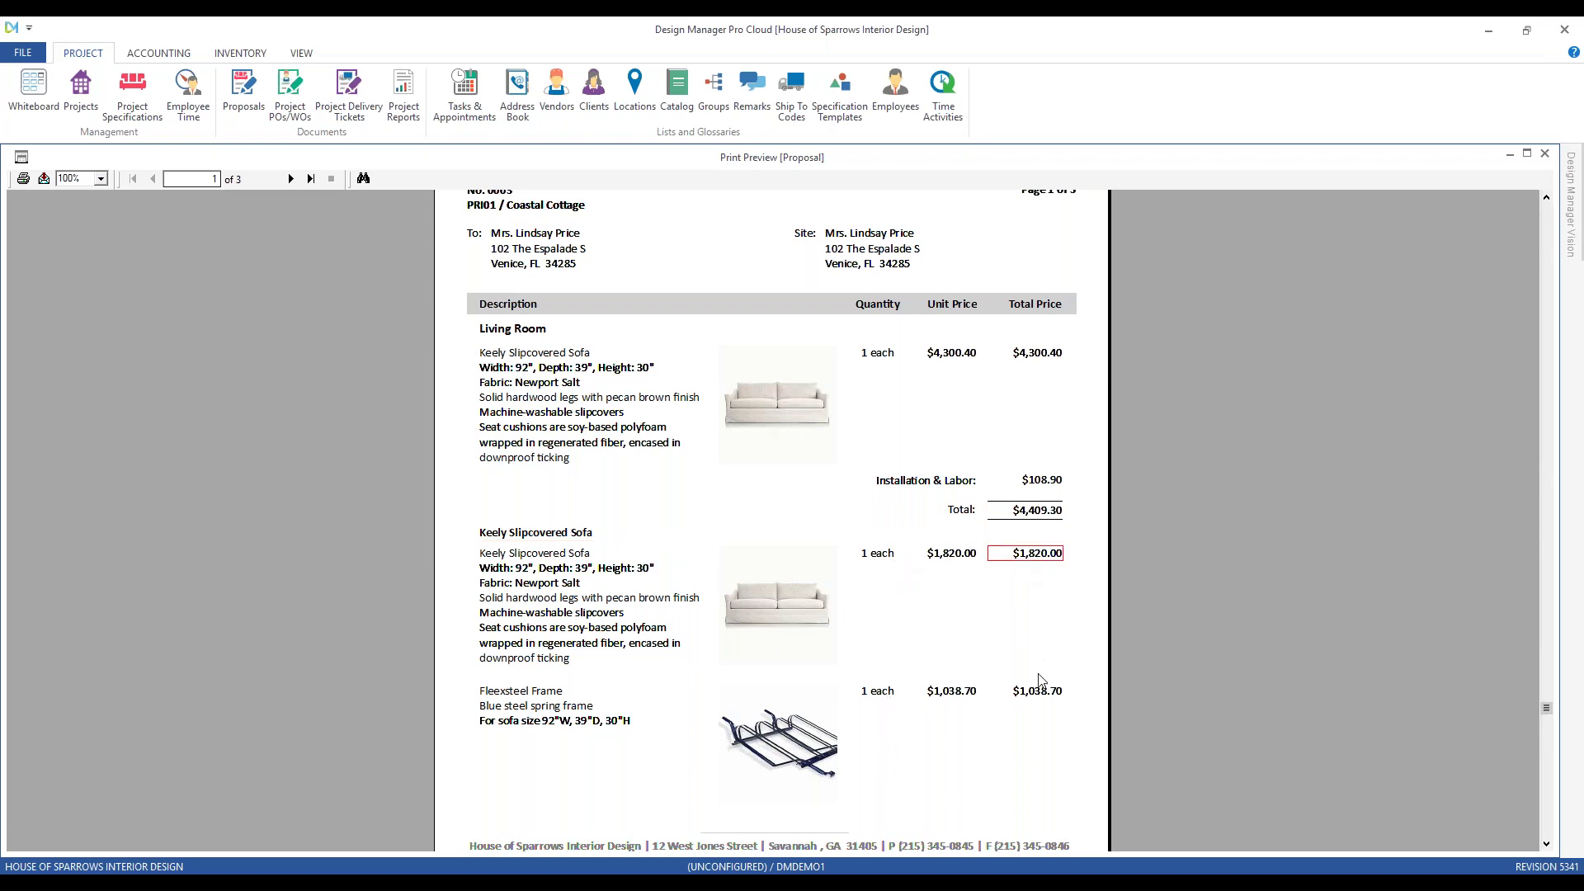
click(1013, 694)
click(291, 179)
click(1043, 326)
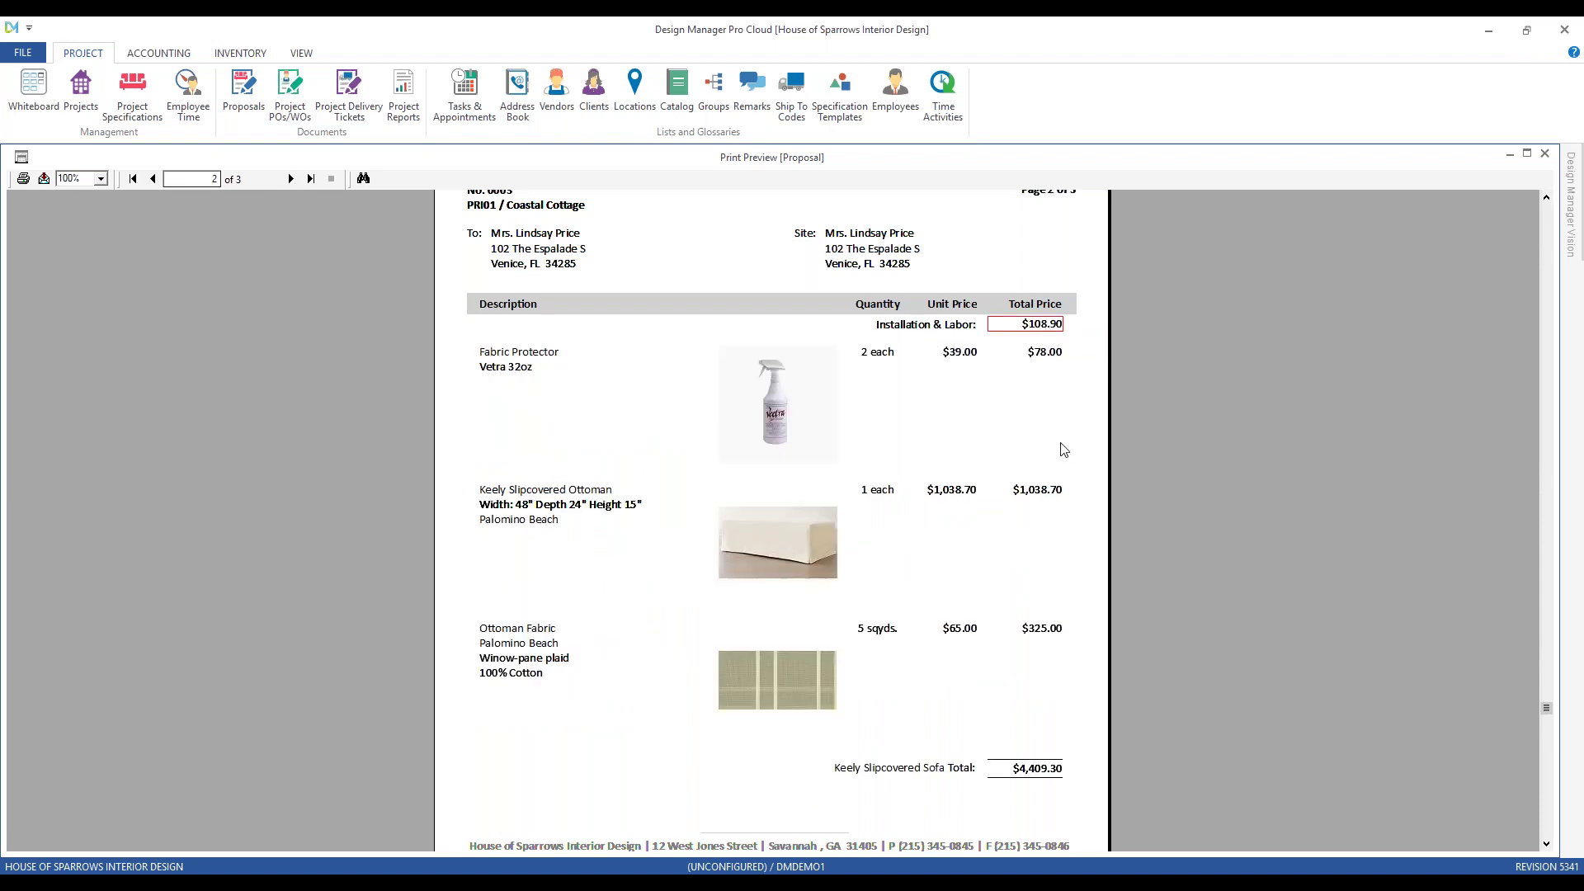
click(1048, 771)
click(1544, 154)
click(746, 497)
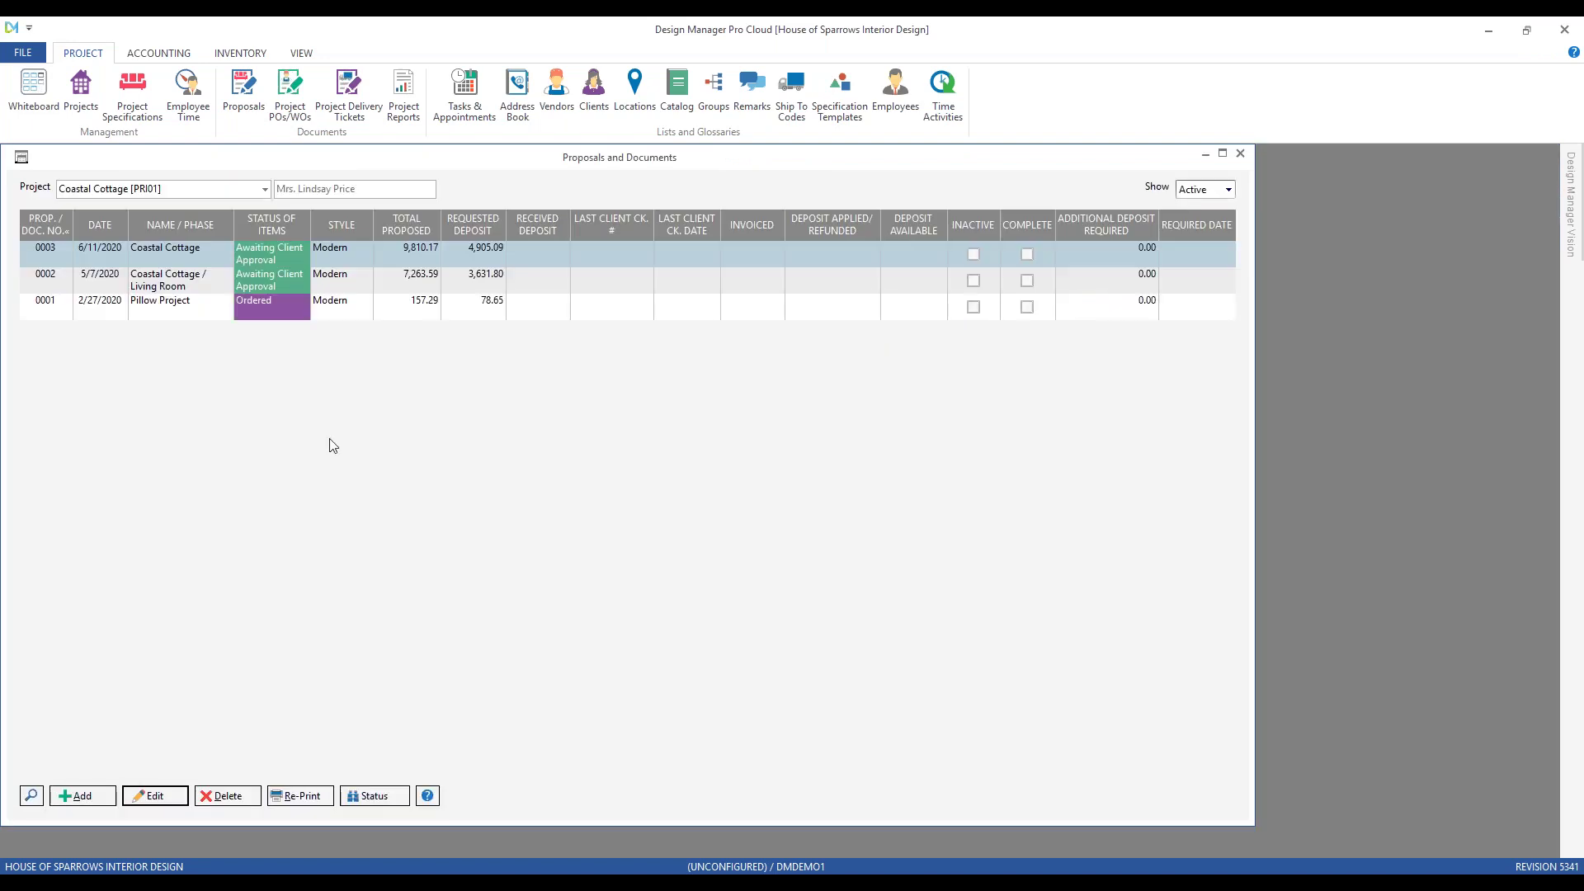
- Switch to the browser, view the YouTube page of Project Management Course 1: Proposals, and return to Design Manager
click(470, 873)
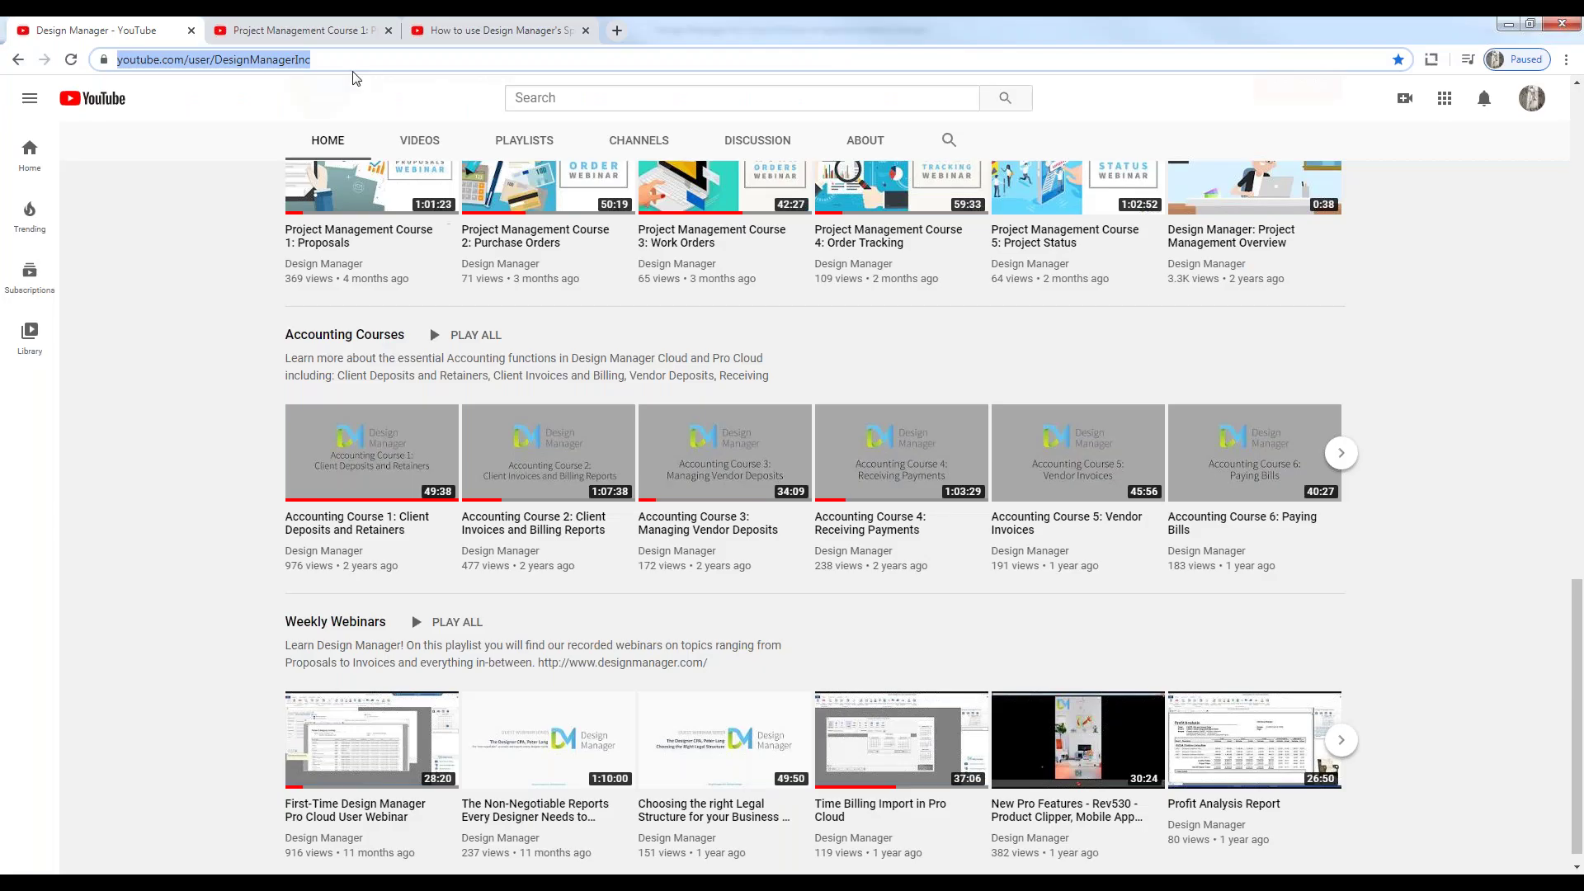
click(324, 34)
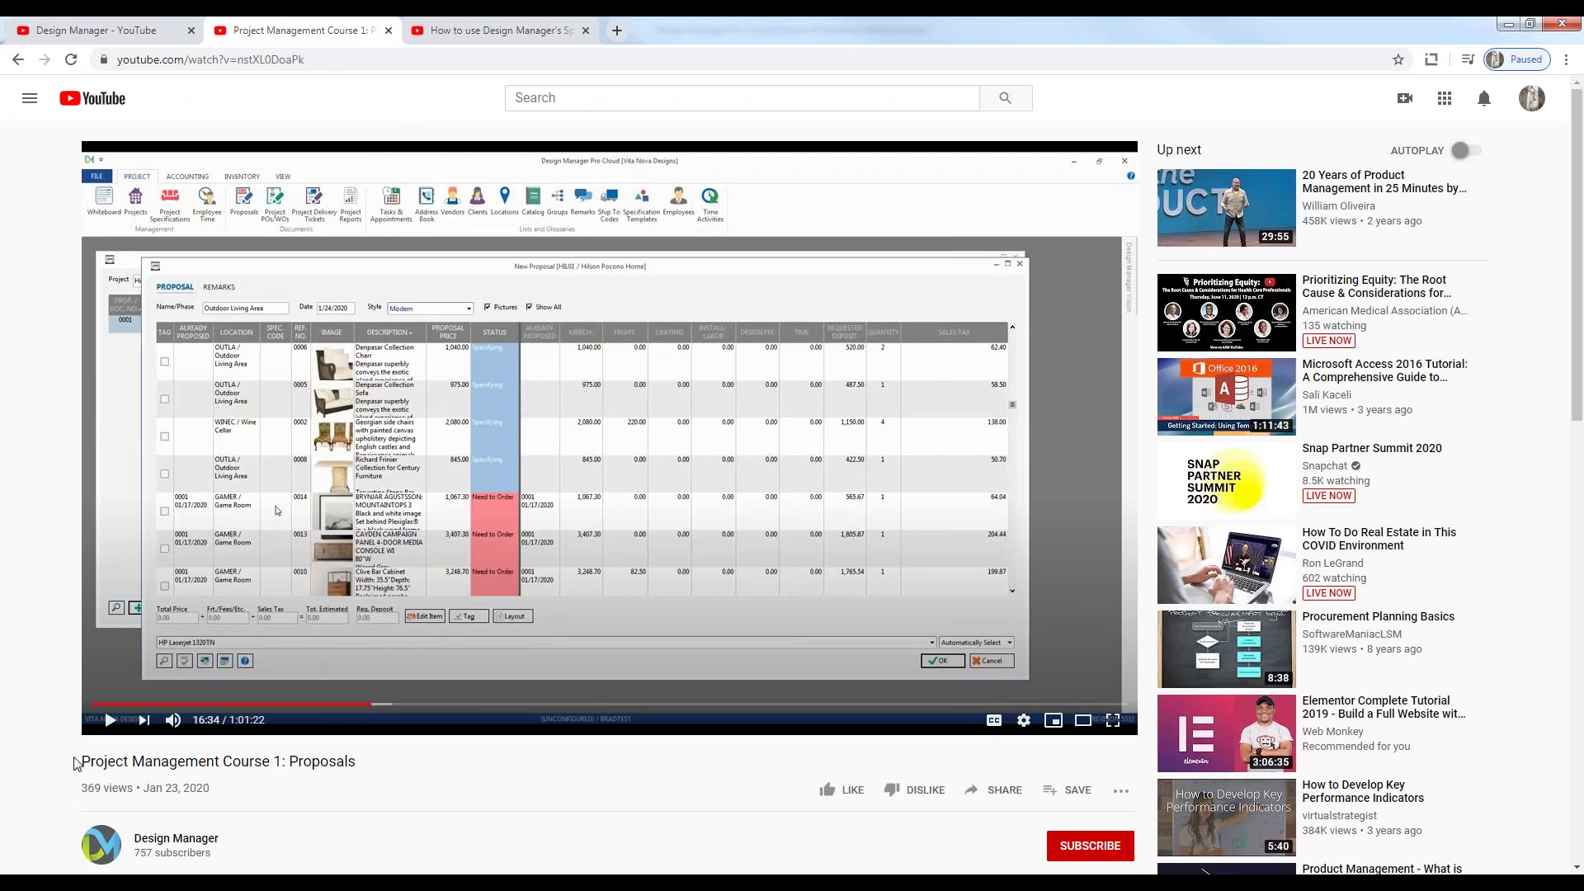
drag(77, 759, 433, 771)
click(167, 757)
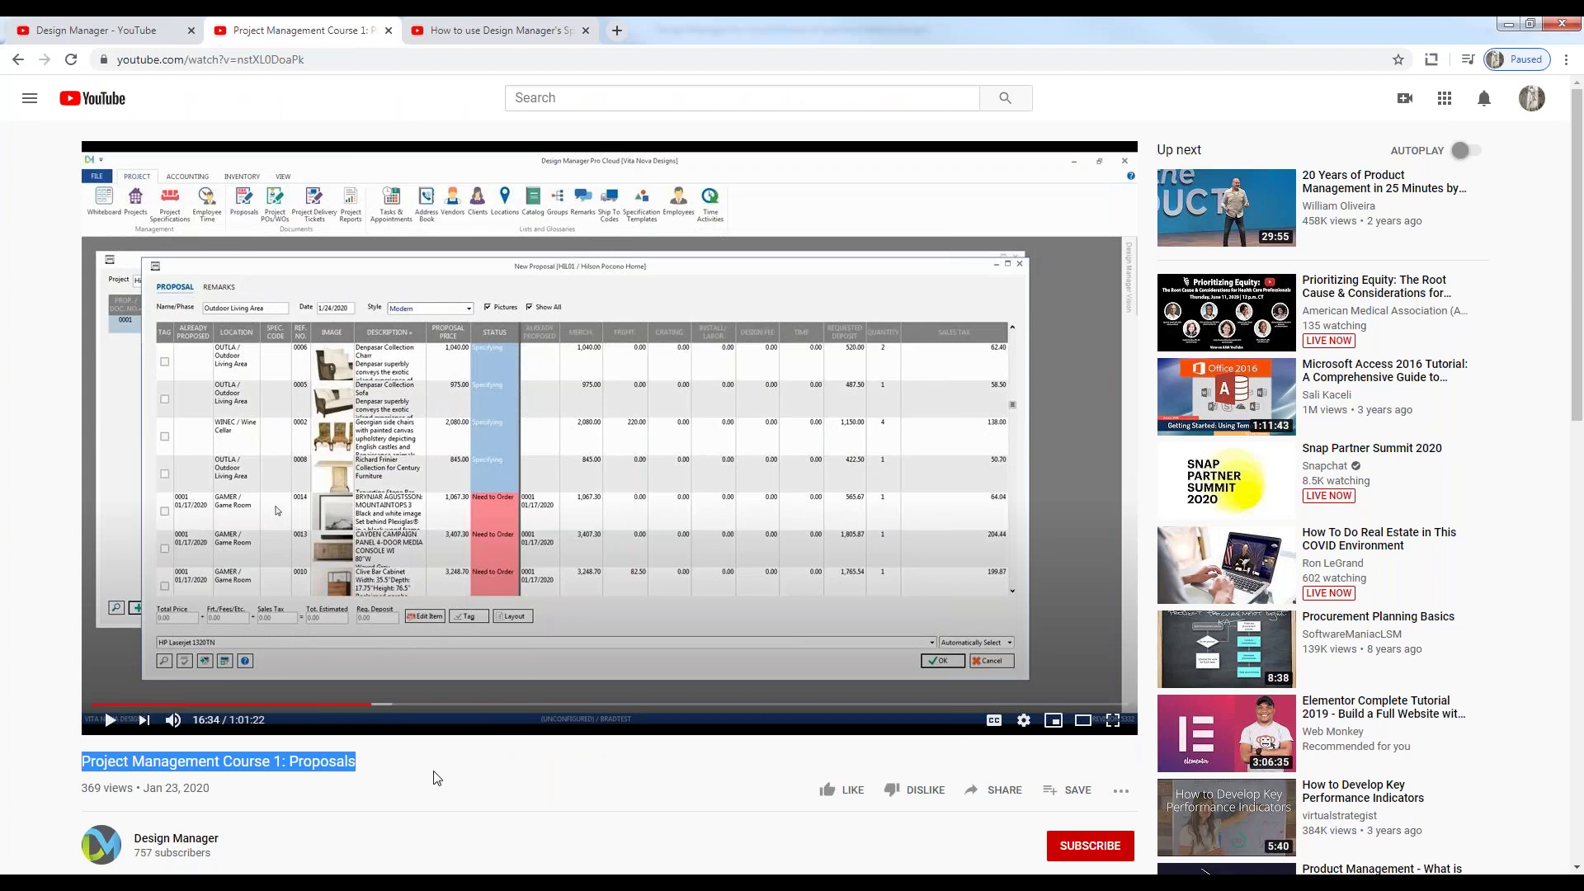
click(1508, 23)
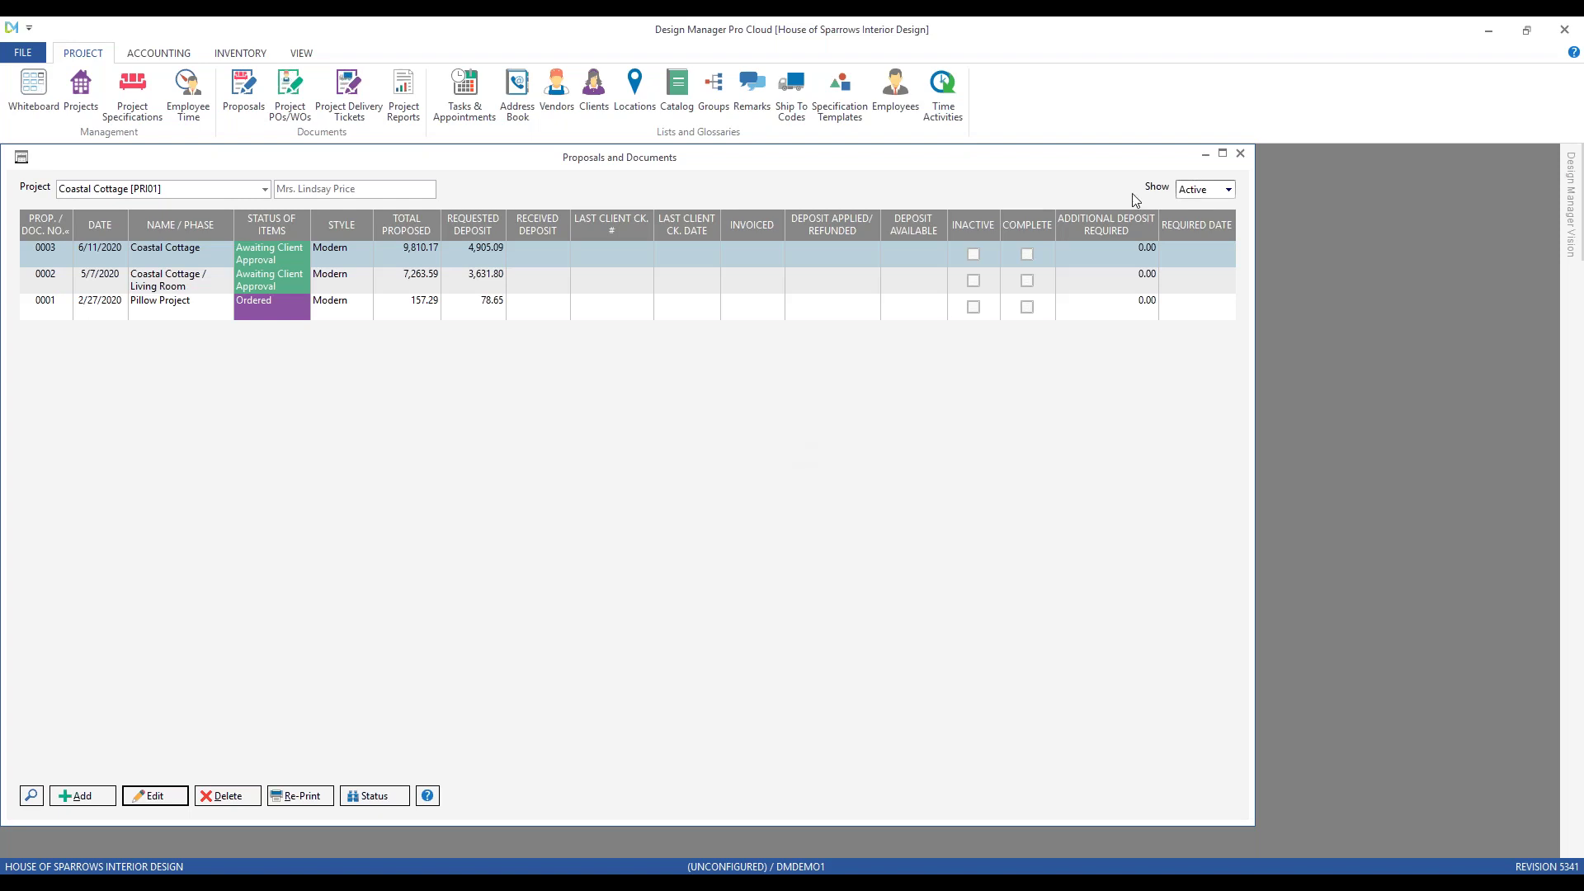
- Close the proposals, open the specification search, and set its project range to HIL01, Timeless Town House
click(1240, 153)
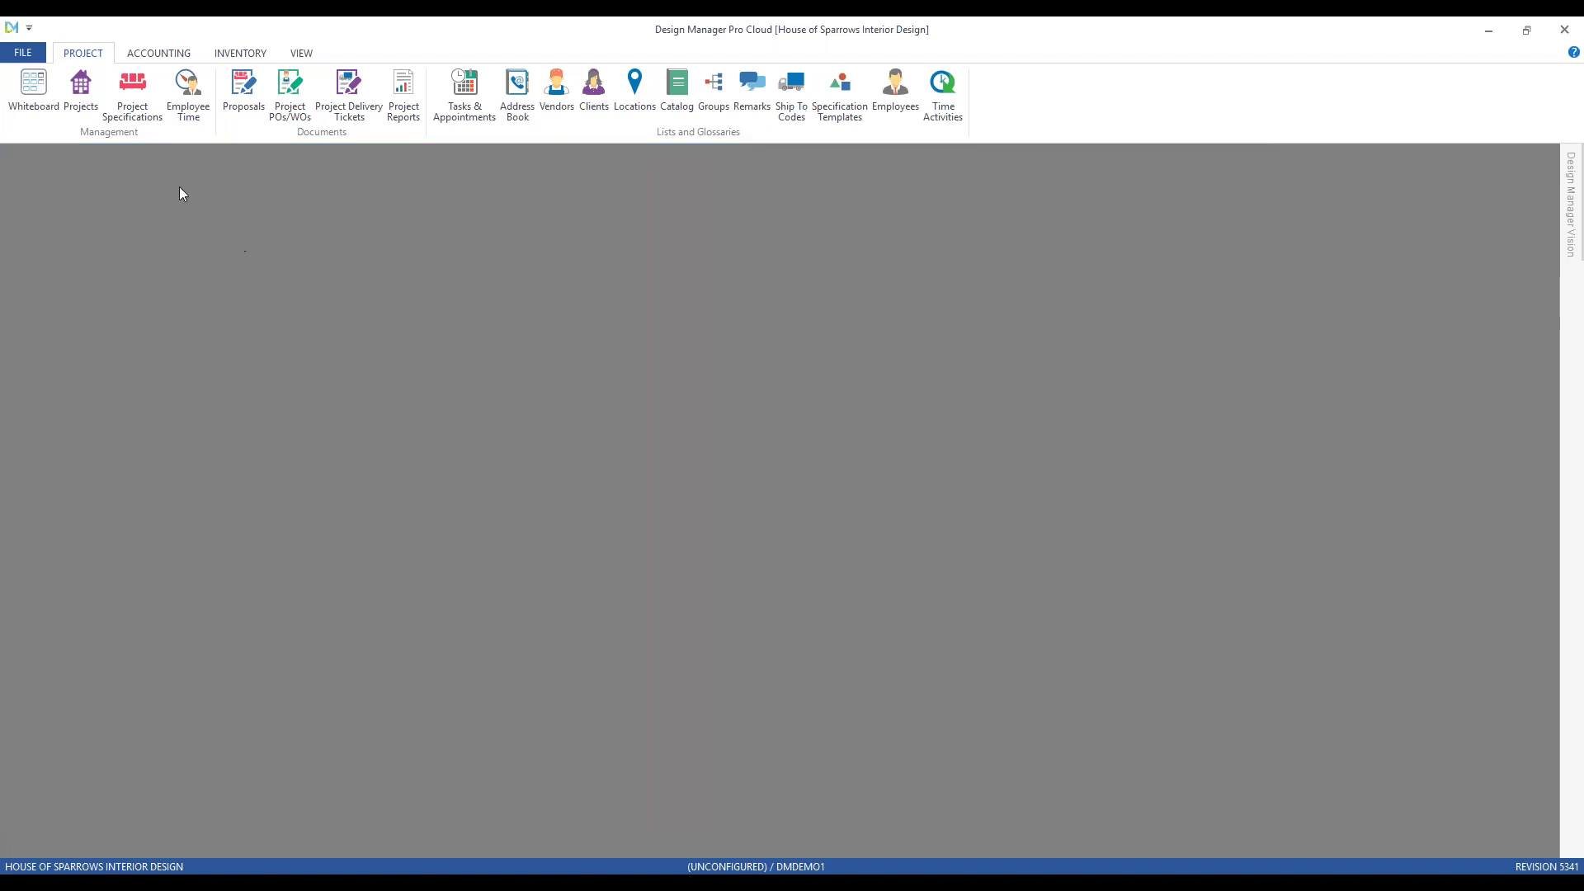
click(132, 94)
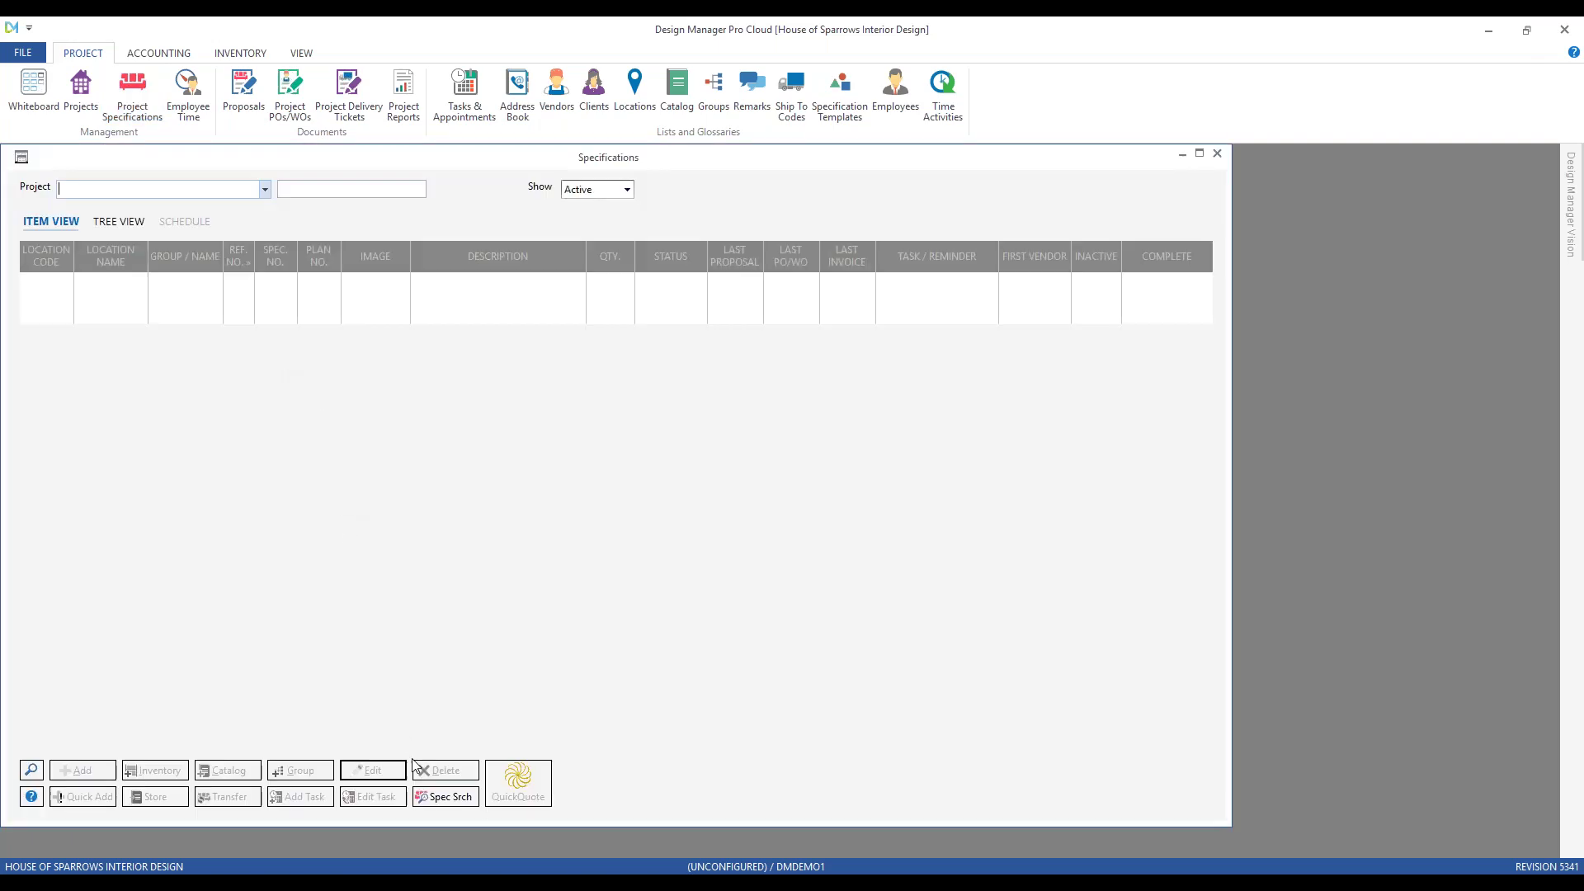
click(450, 799)
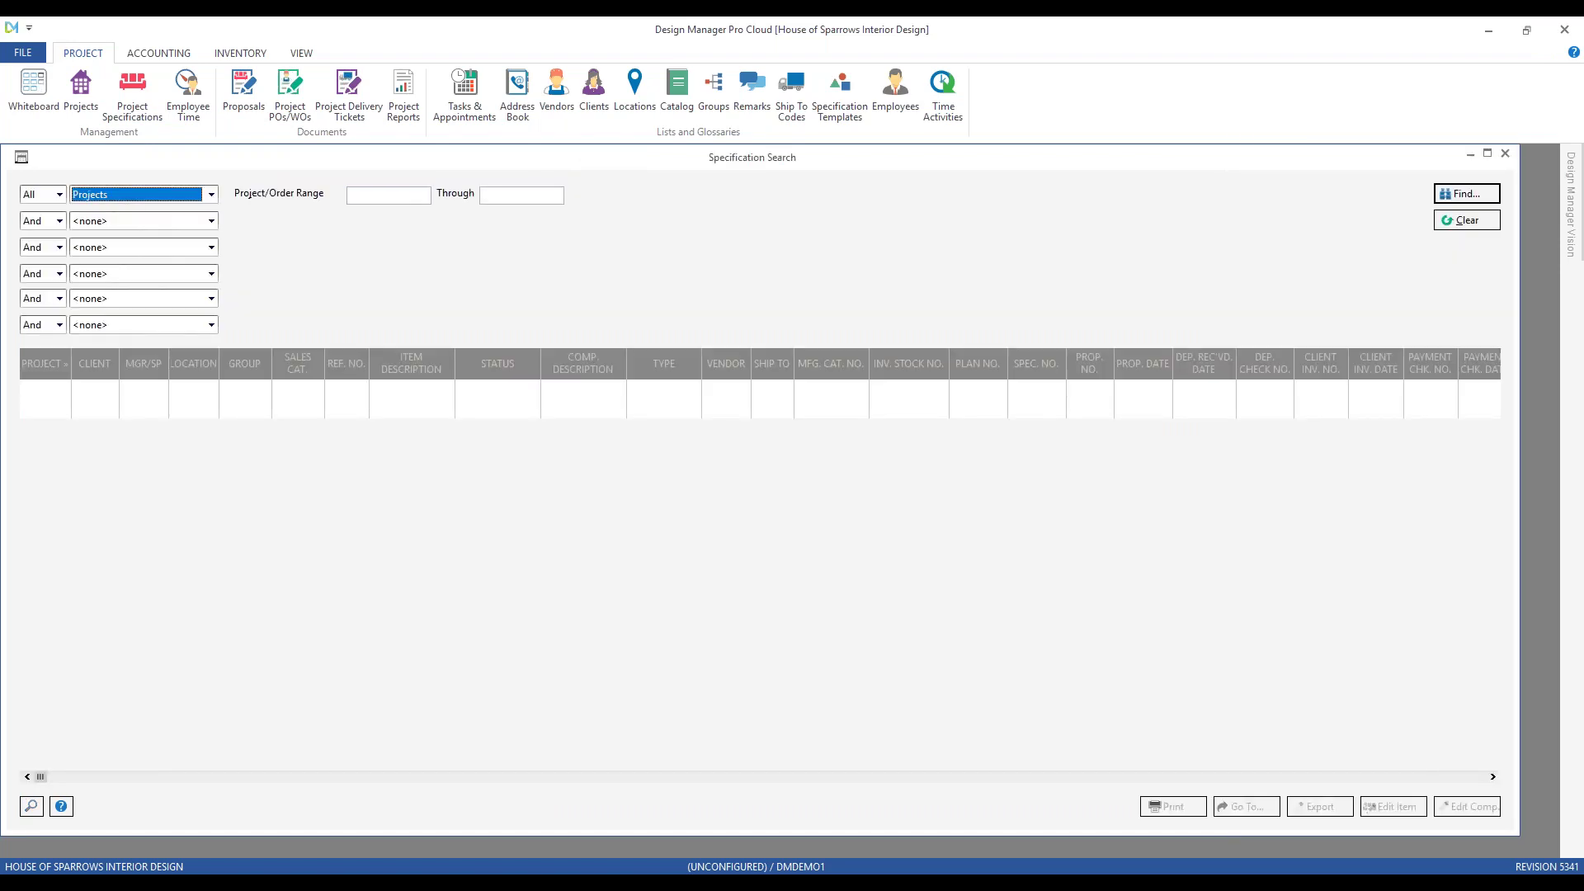
click(389, 195)
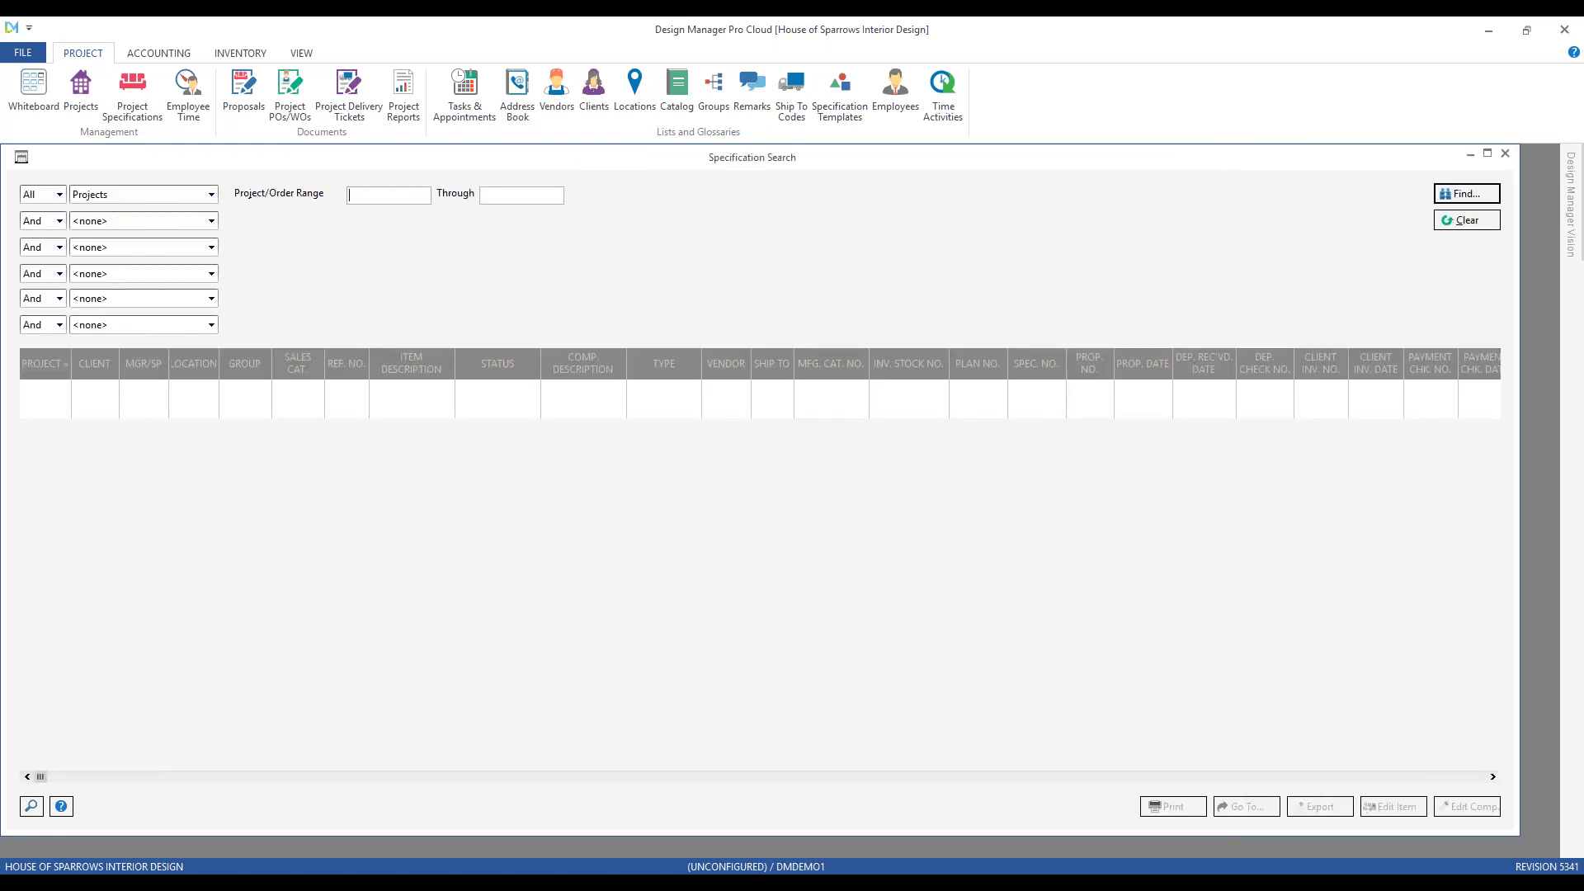
click(32, 806)
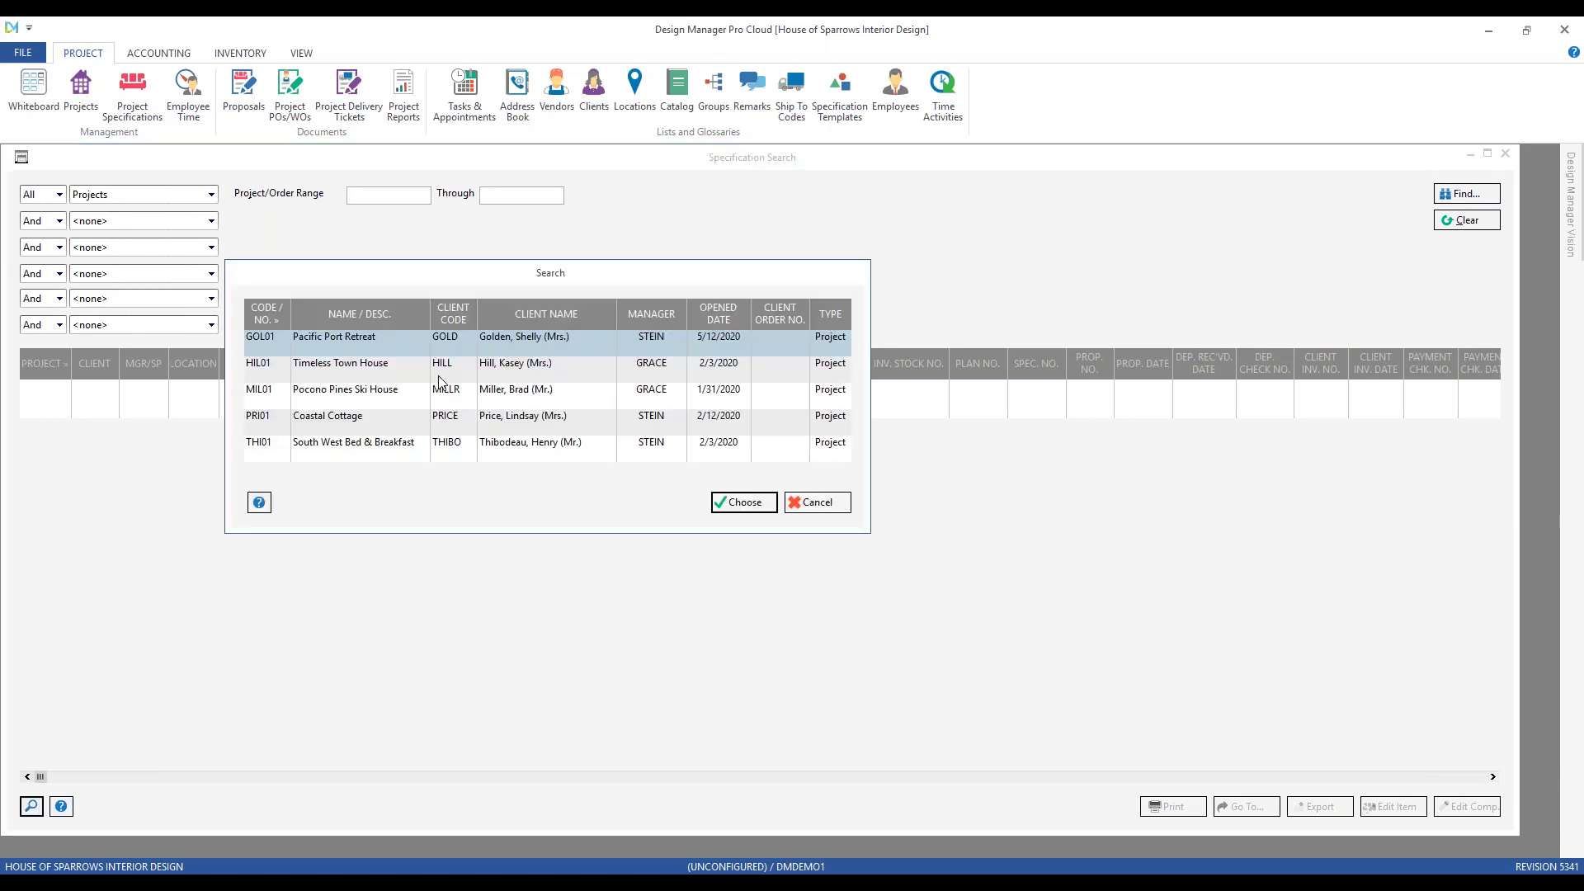
click(368, 372)
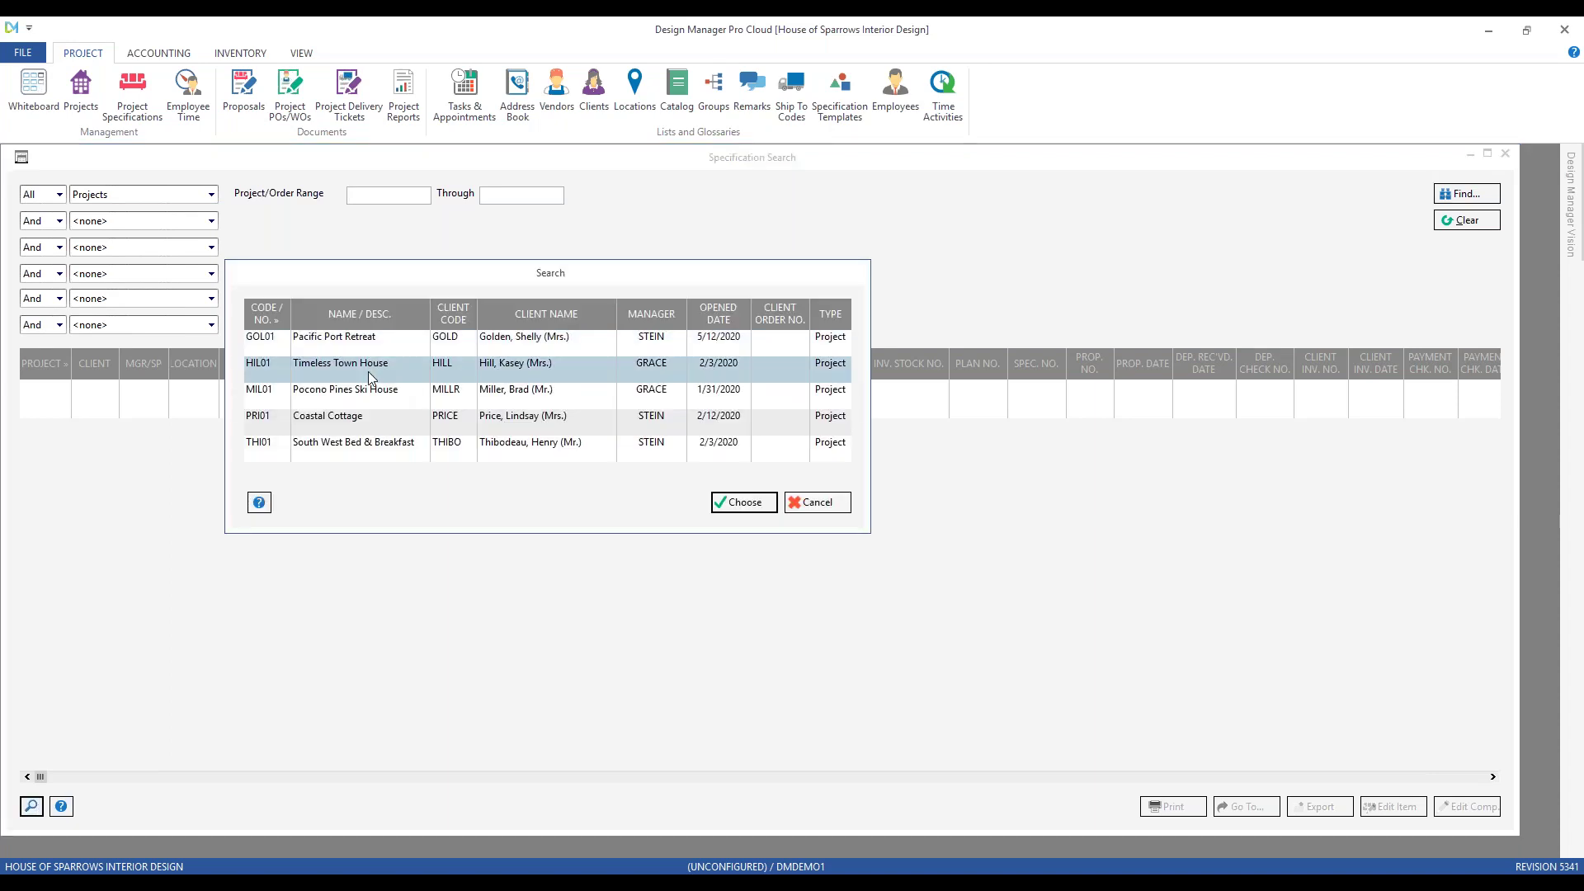
double_click(368, 371)
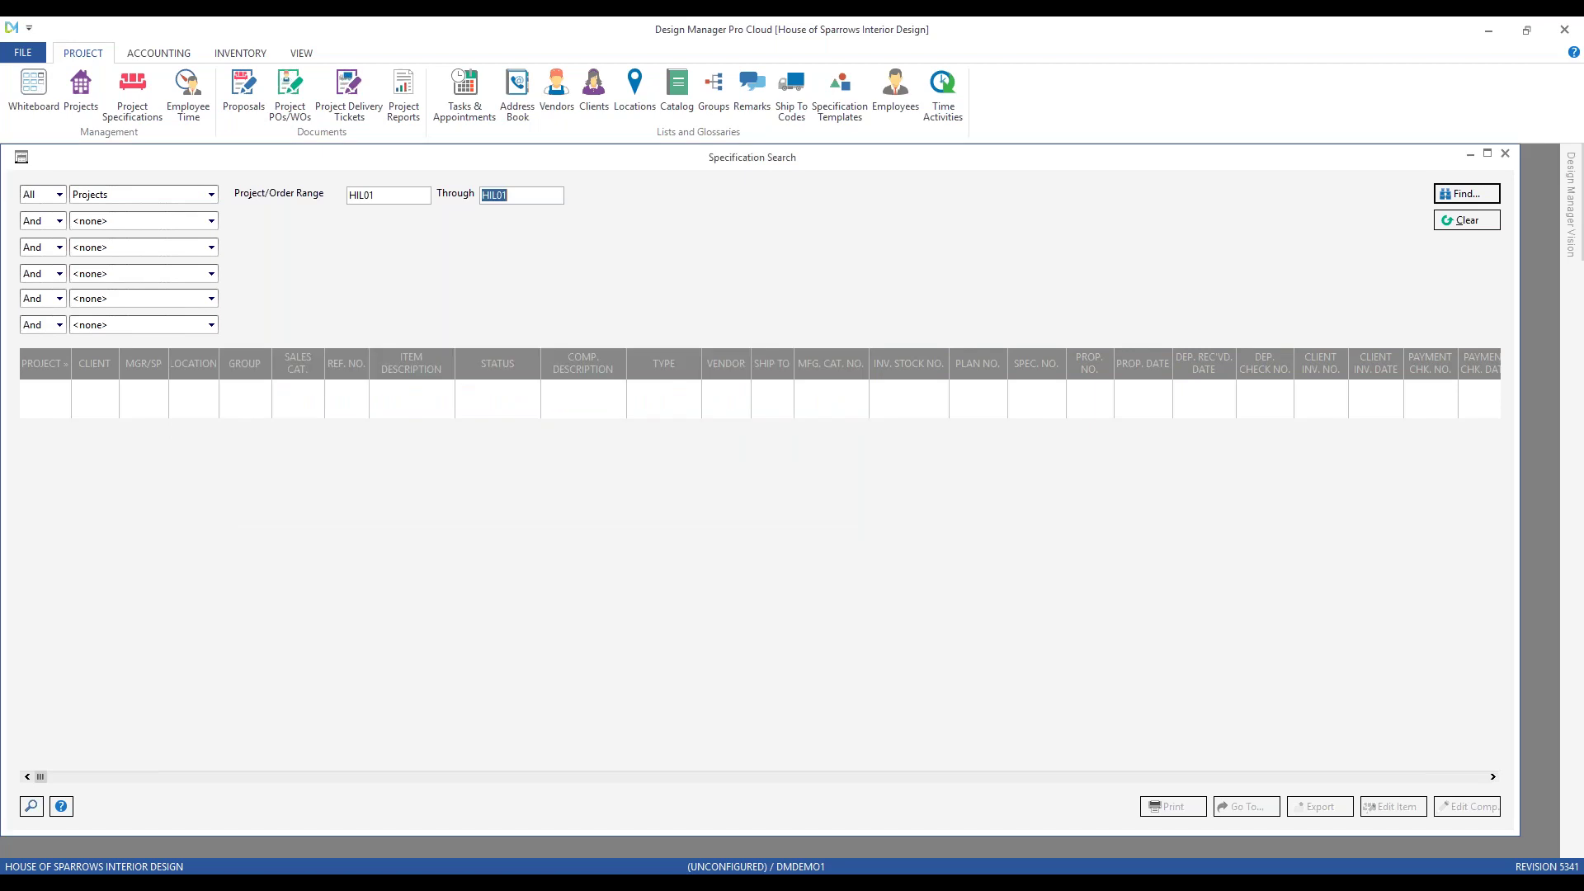
- Add a Group Containing criterion with the description "pillow" and run the specification search
click(212, 220)
scroll(202, 263, down, 1)
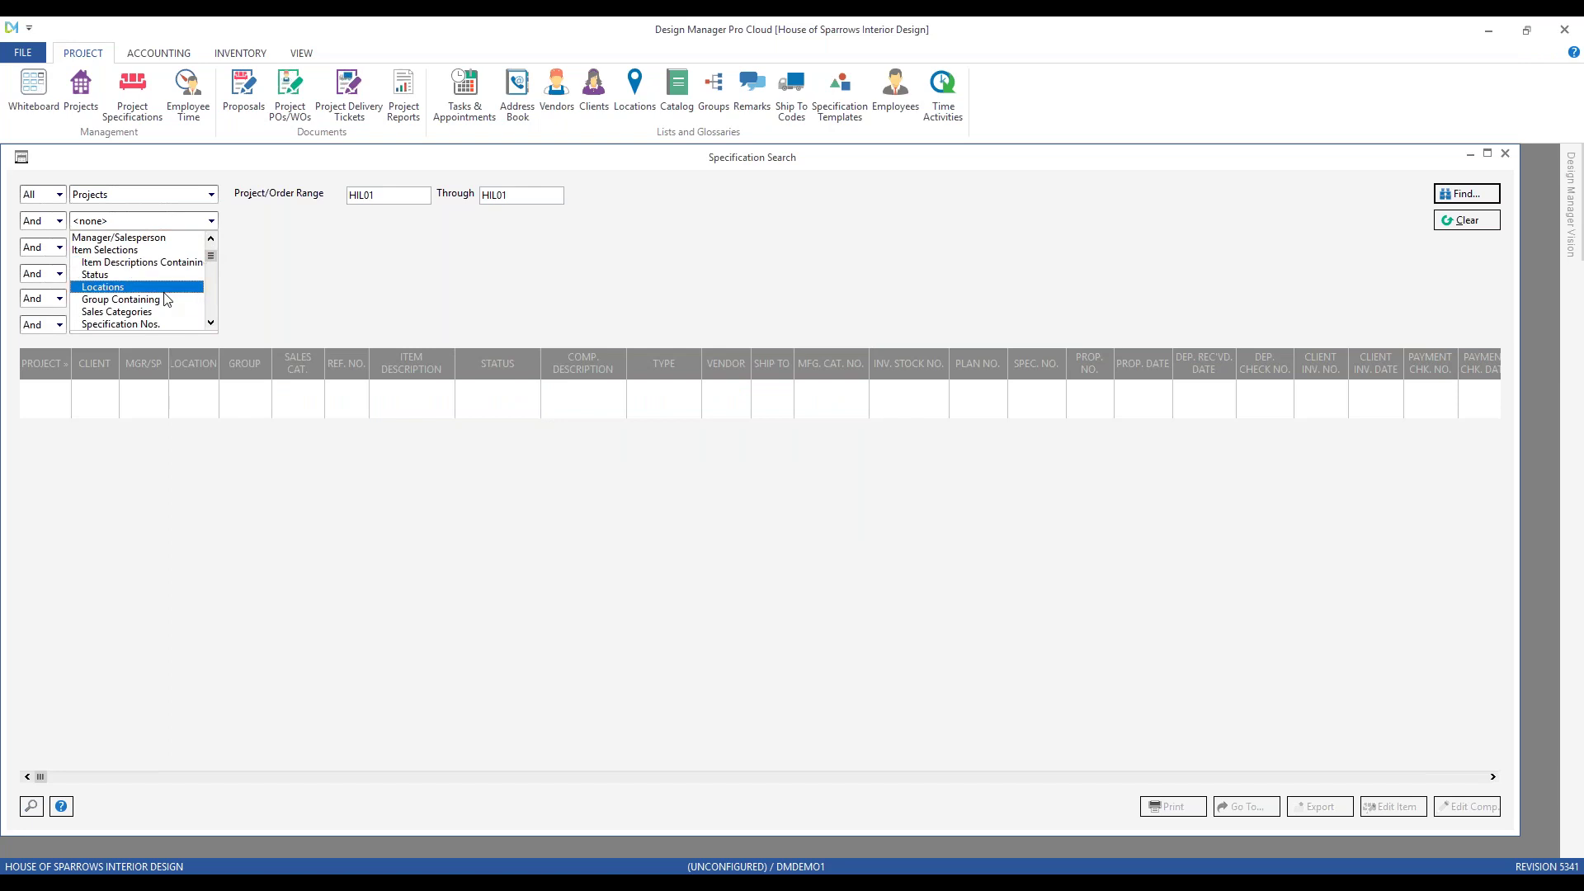
click(165, 300)
text(pillow)
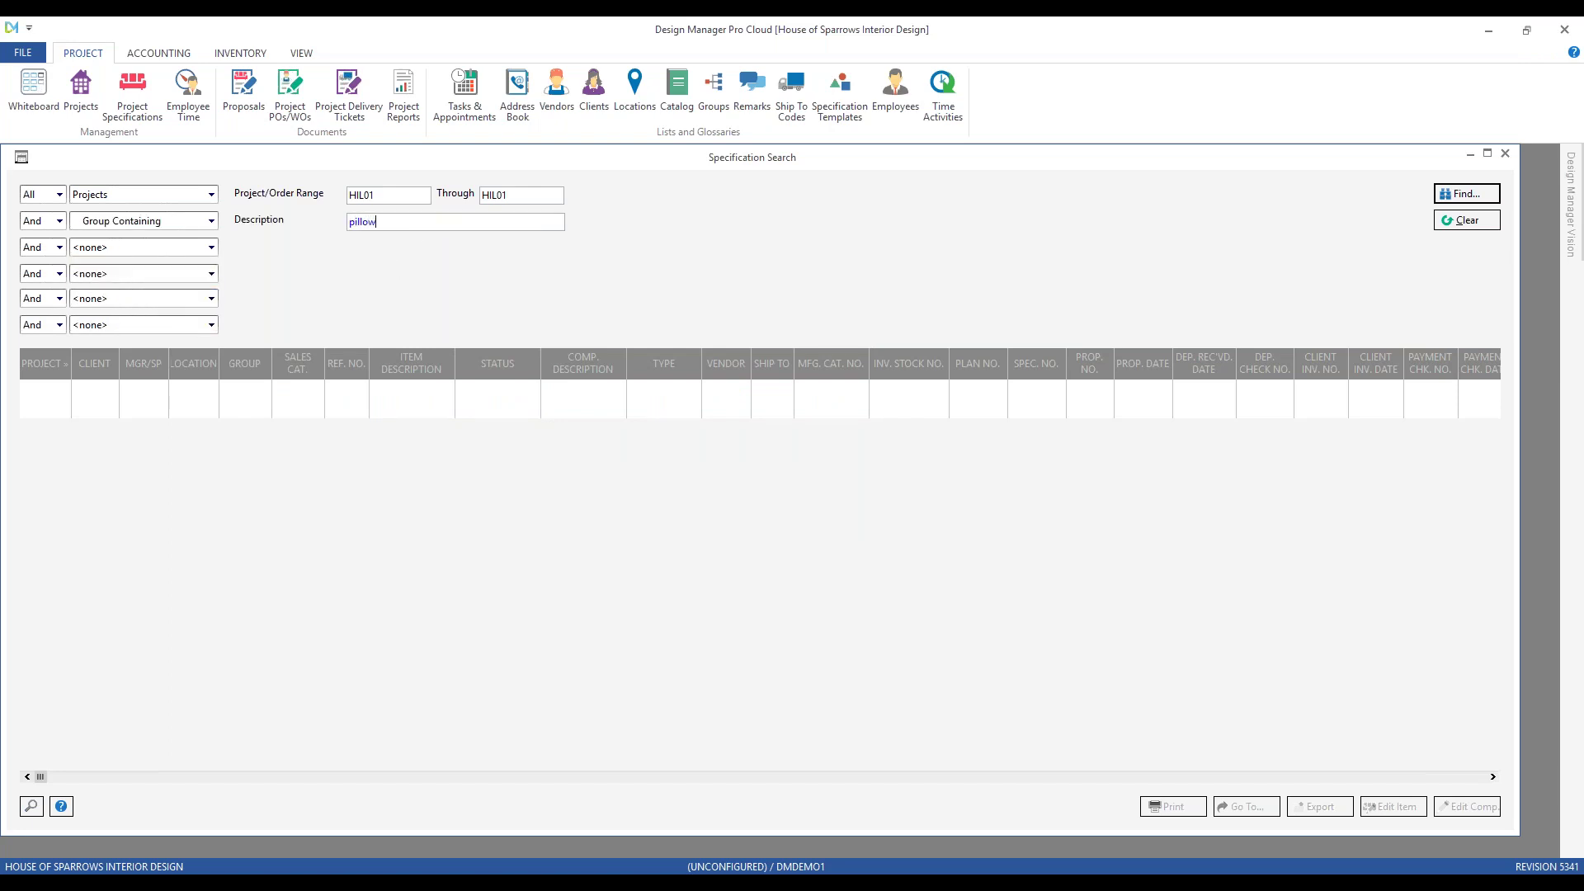
click(1467, 193)
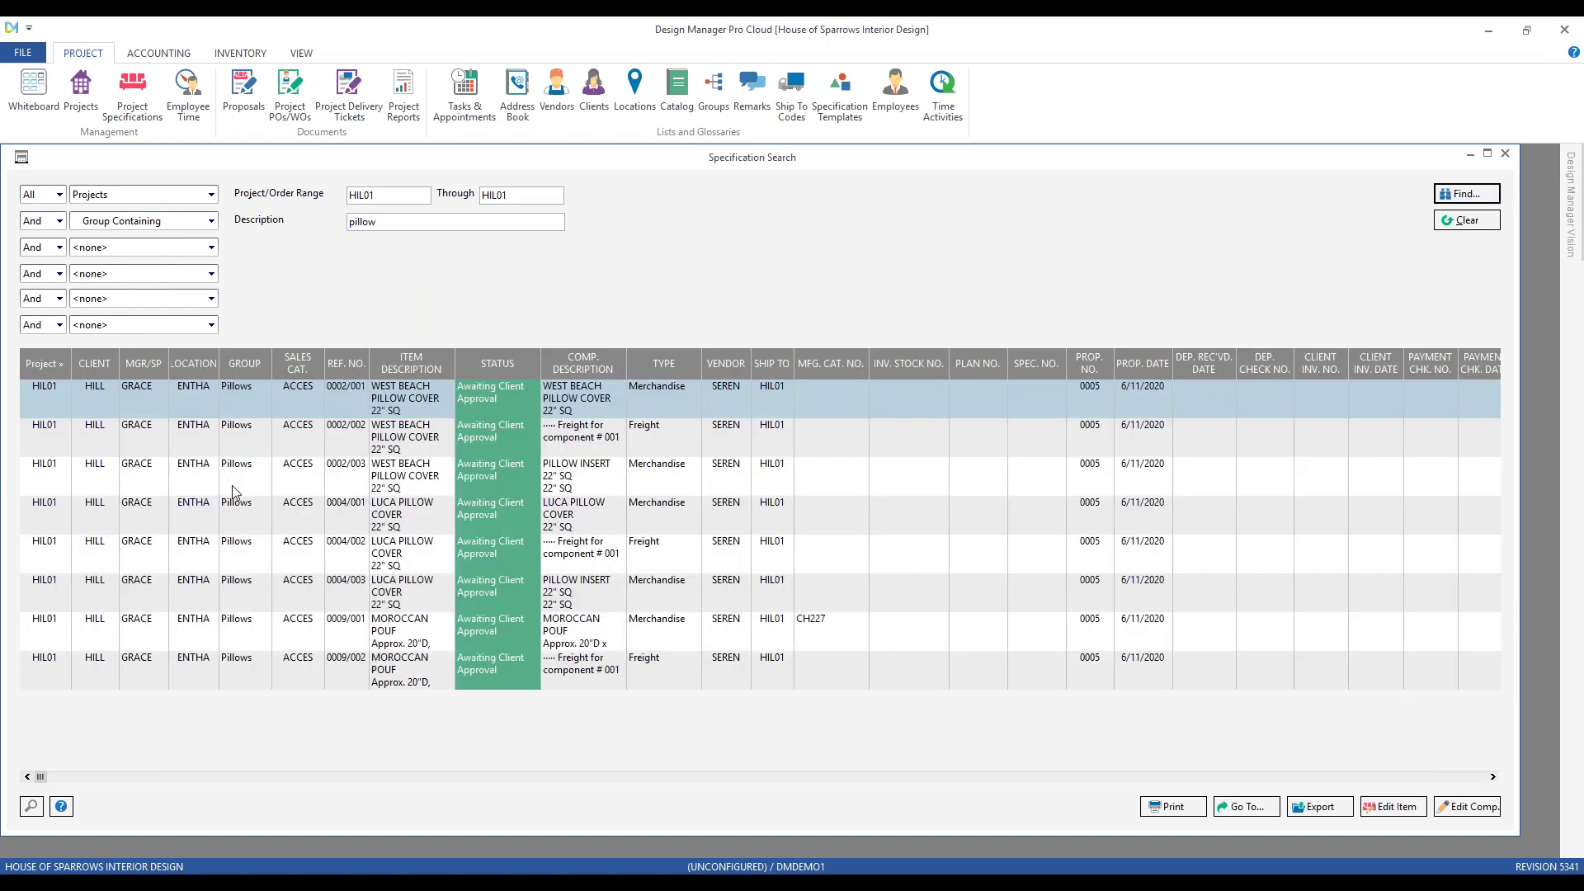
- Examine the project and group of the first several component rows in the search results
click(52, 436)
click(57, 479)
click(55, 513)
click(51, 561)
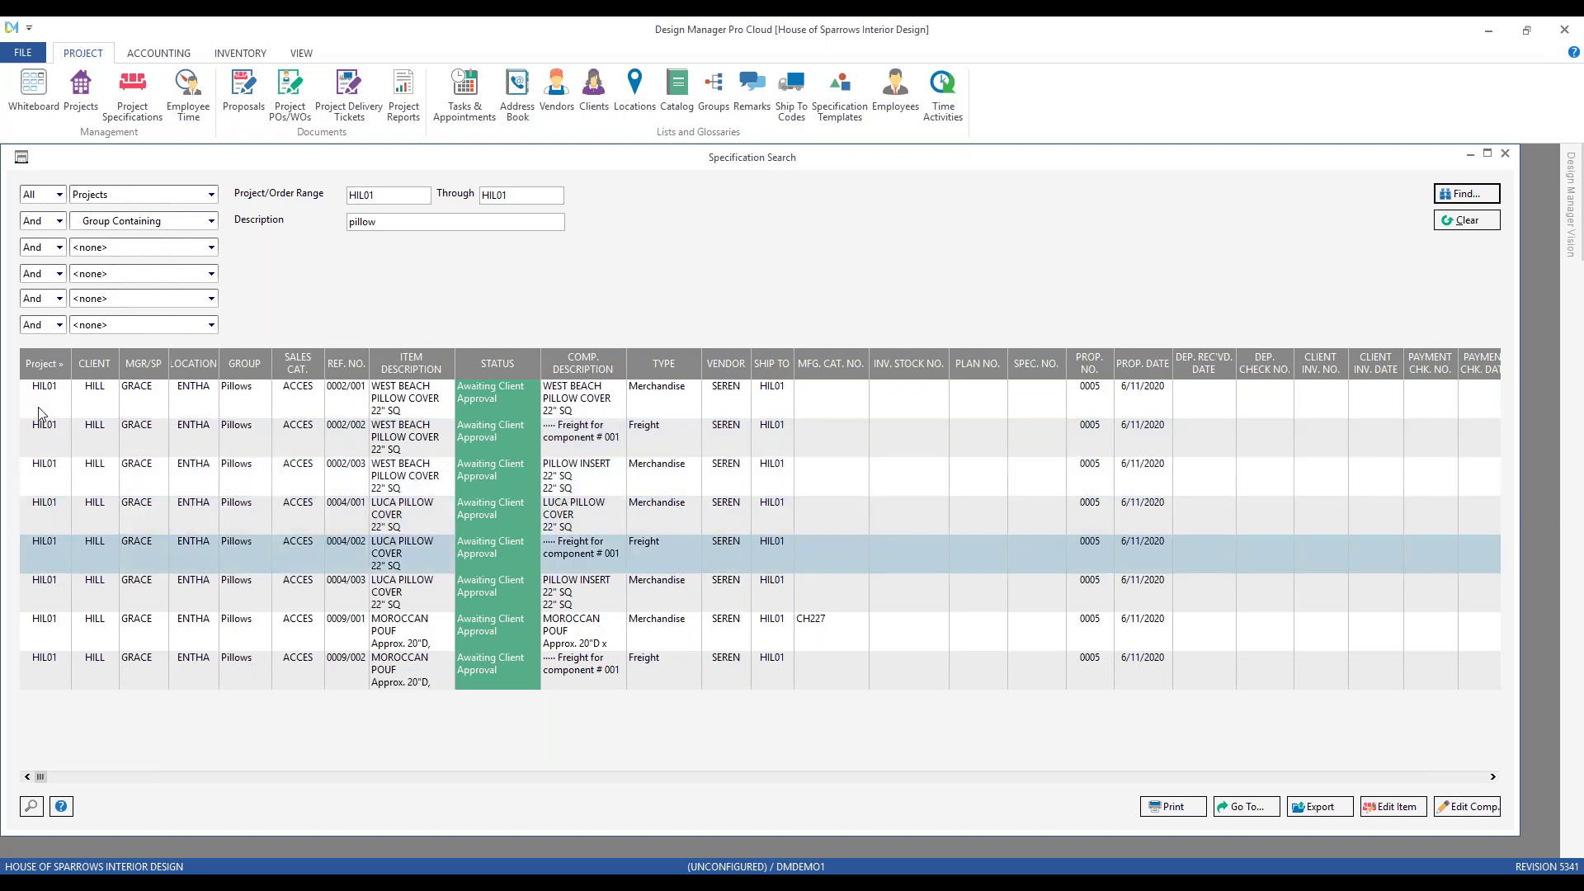
click(228, 412)
click(239, 442)
click(240, 478)
click(240, 516)
click(289, 533)
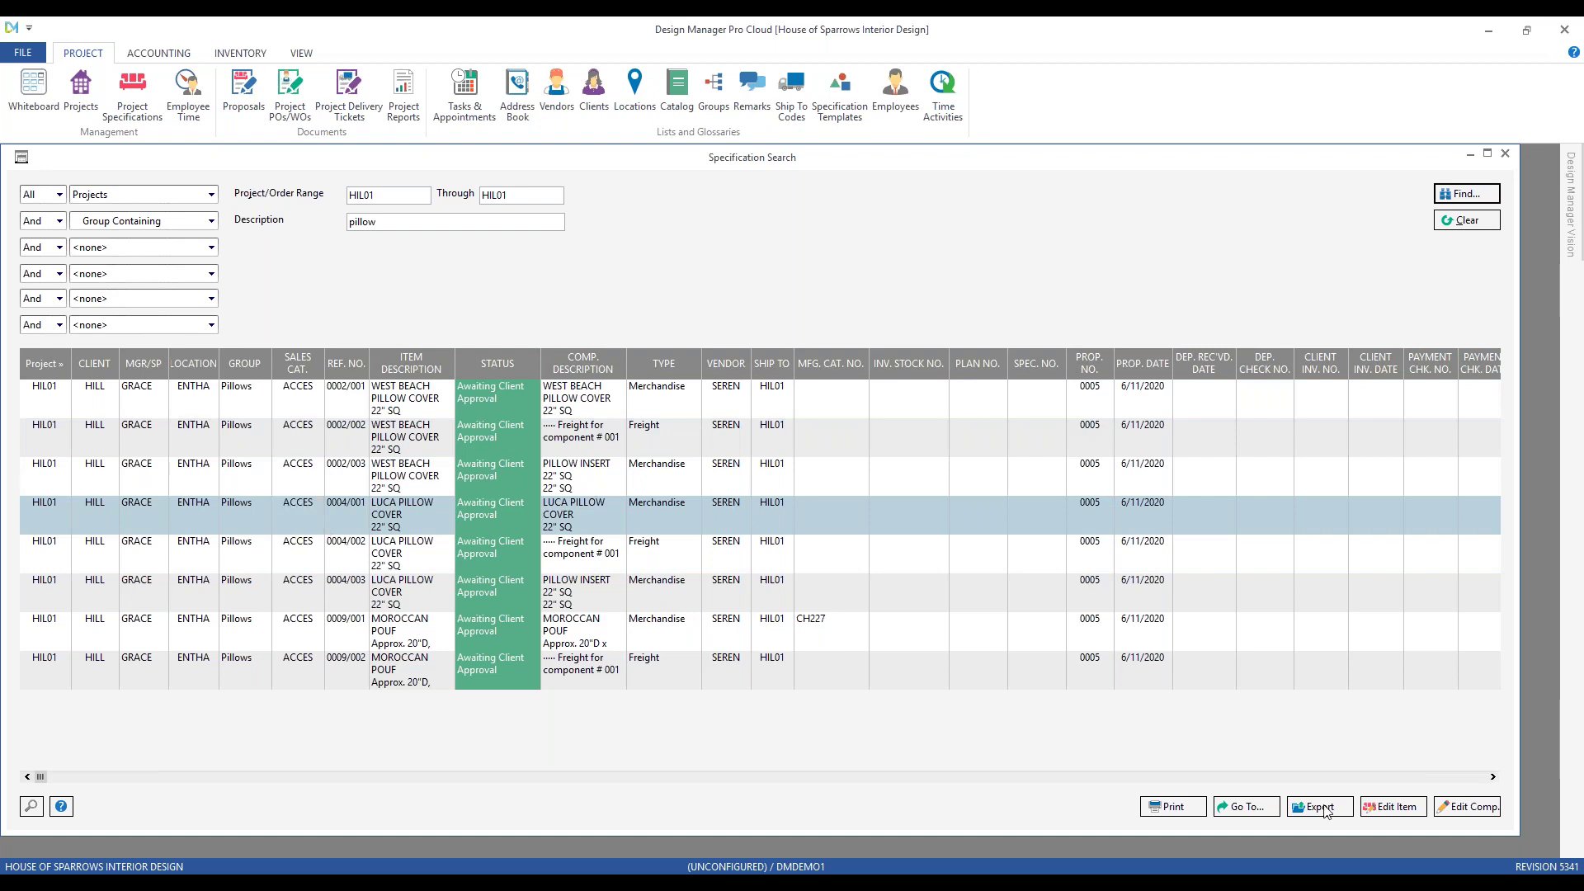
- Open the print options for the search results and show the available report formats
click(1182, 811)
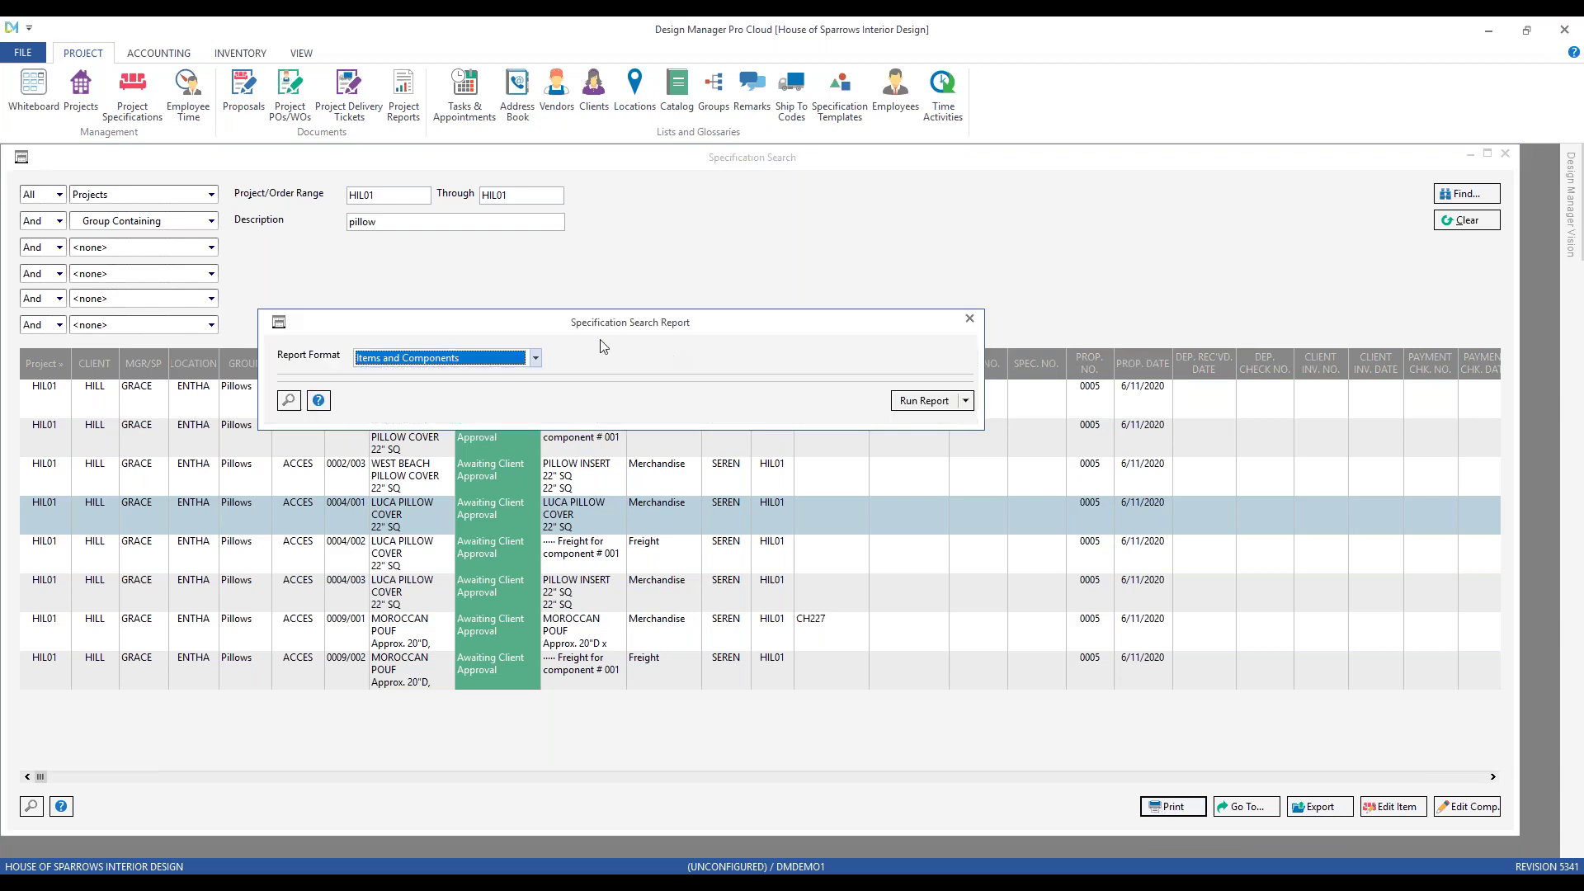
click(535, 359)
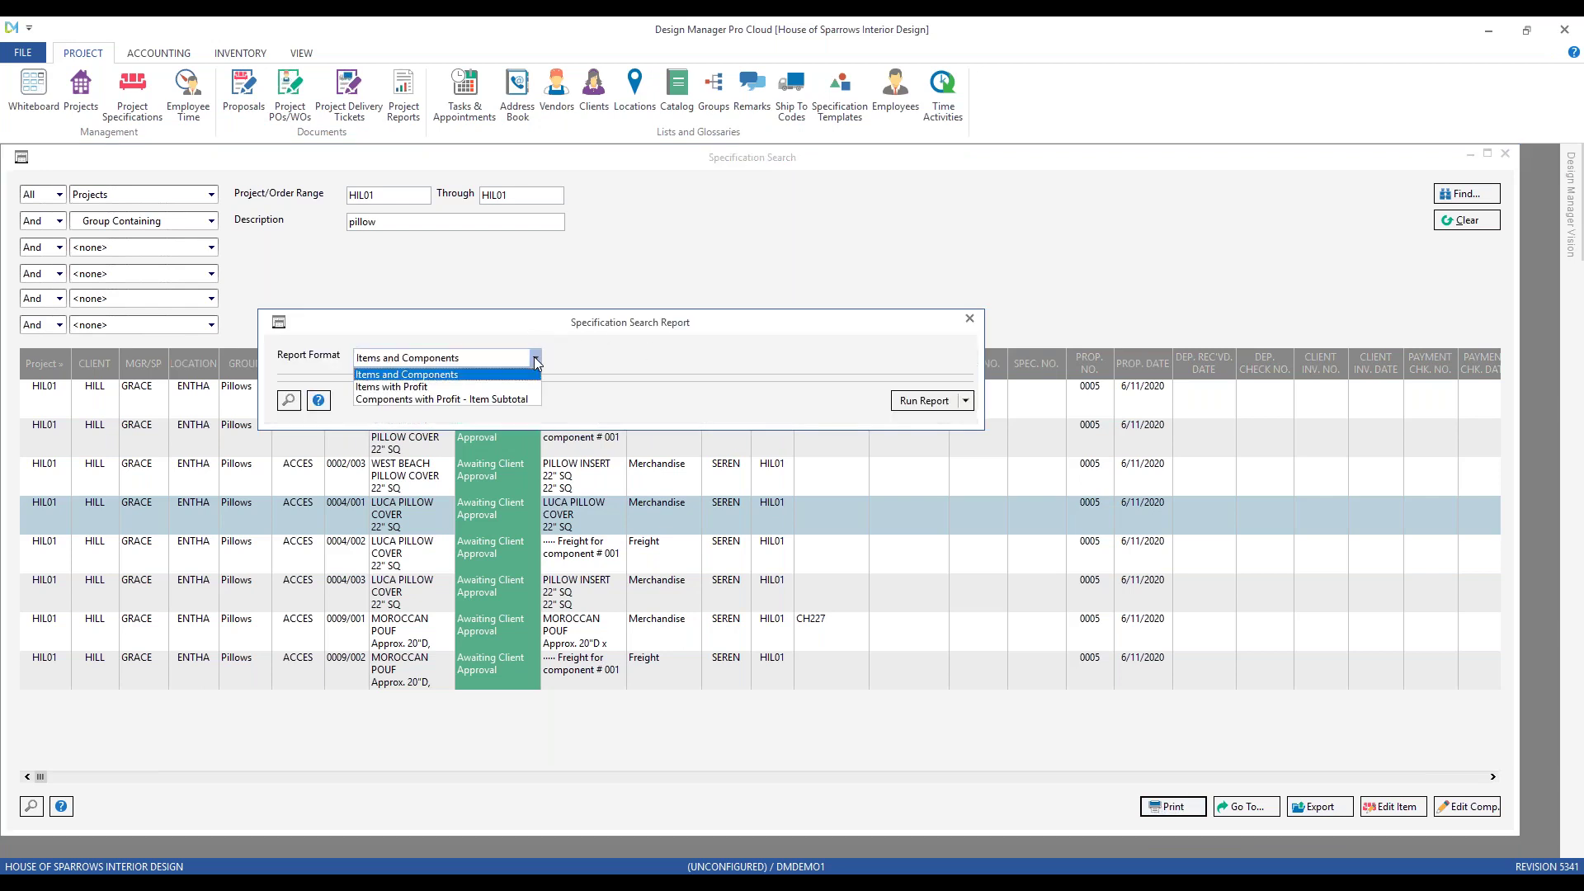